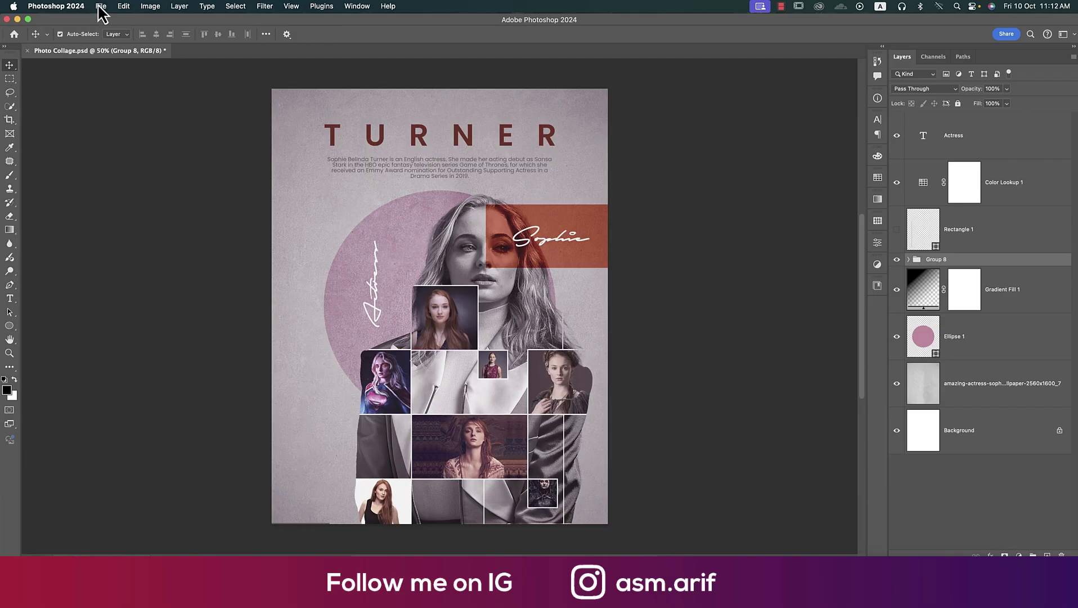
Start a new document from the Letter preset: 8.5 x 11 in at 300 ppi
left_click(101, 7)
left_click(107, 24)
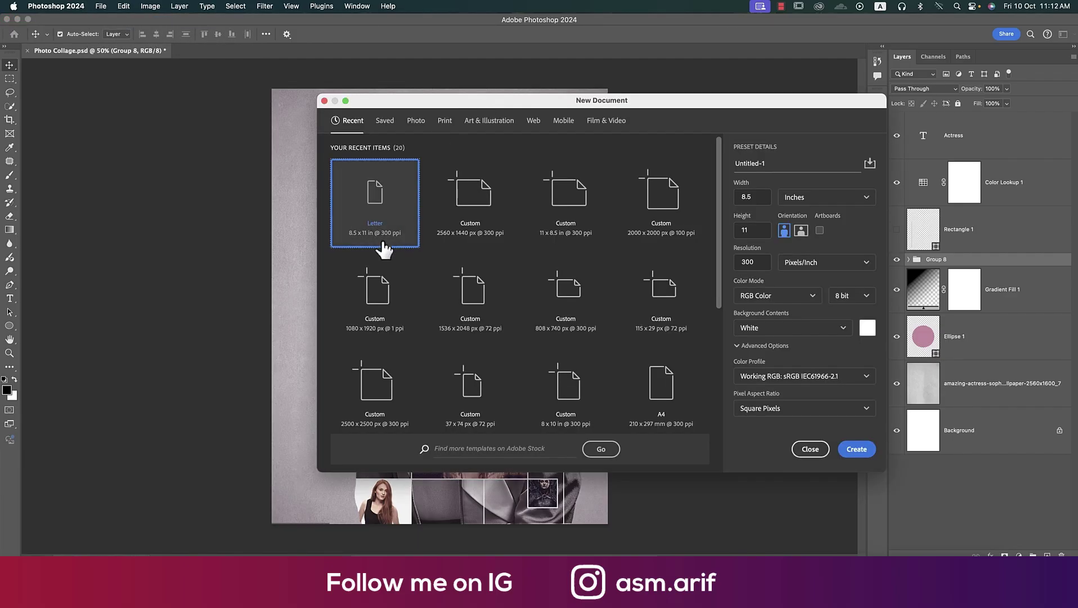
left_click(753, 197)
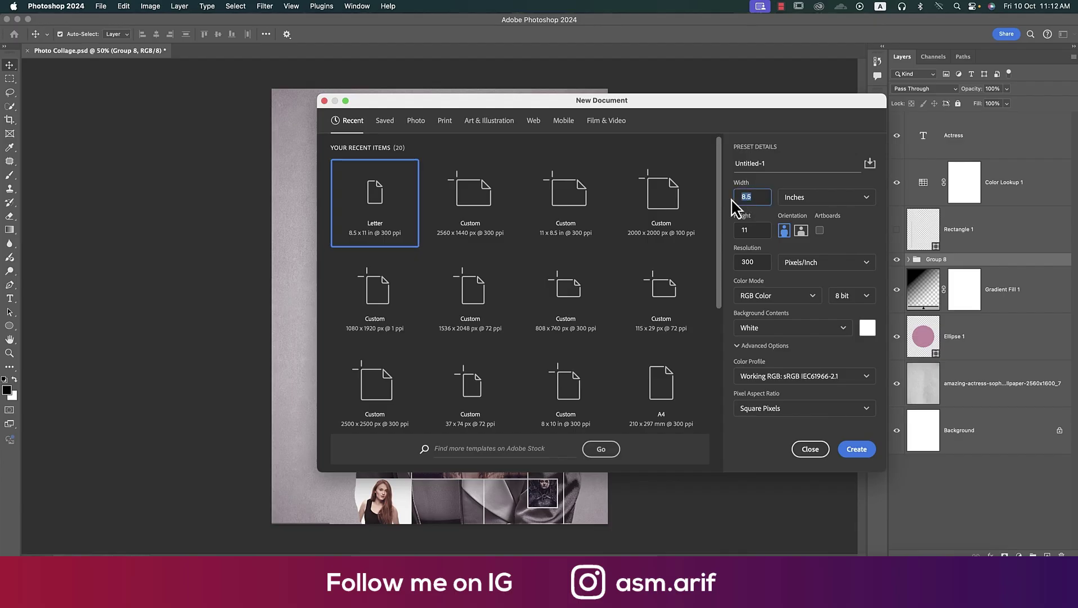
left_click(752, 229)
left_click(758, 262)
Create the document and Place Embedded the actress wallpaper image from the Photo Collage folder
left_click(853, 452)
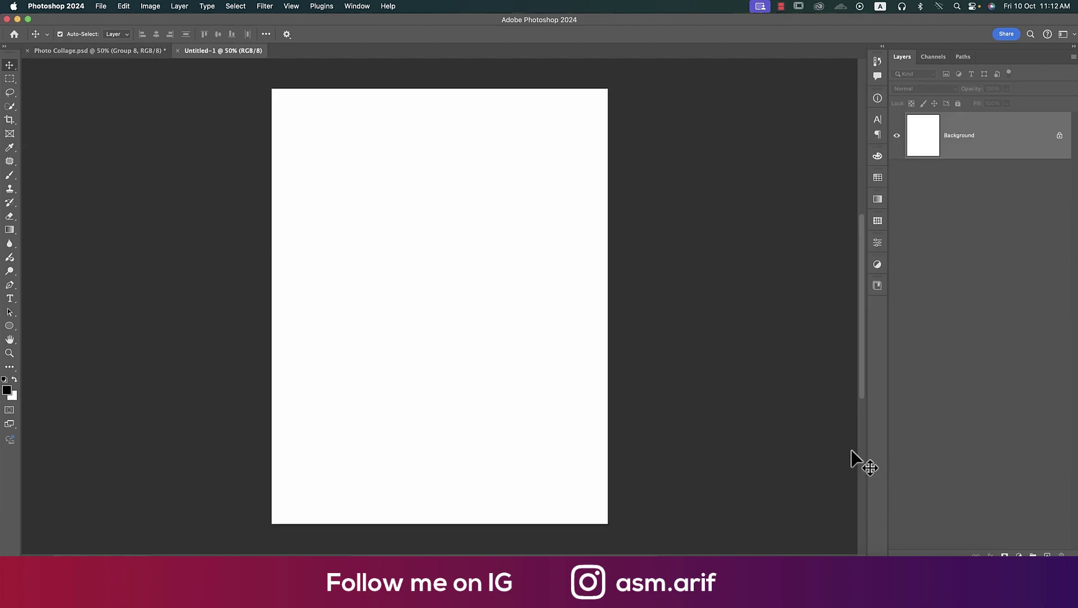
left_click(102, 7)
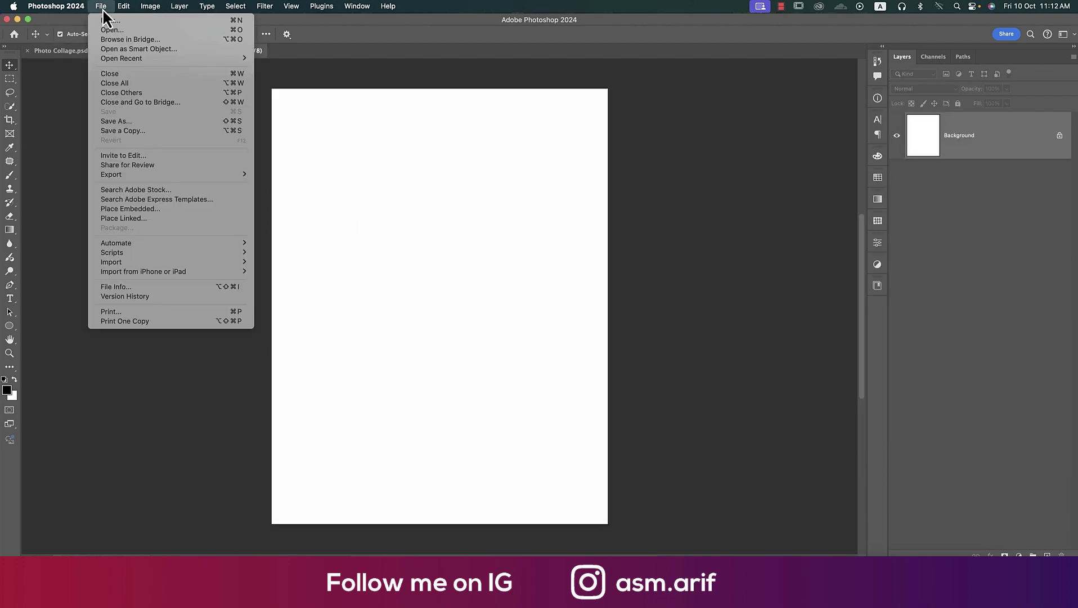
left_click(133, 209)
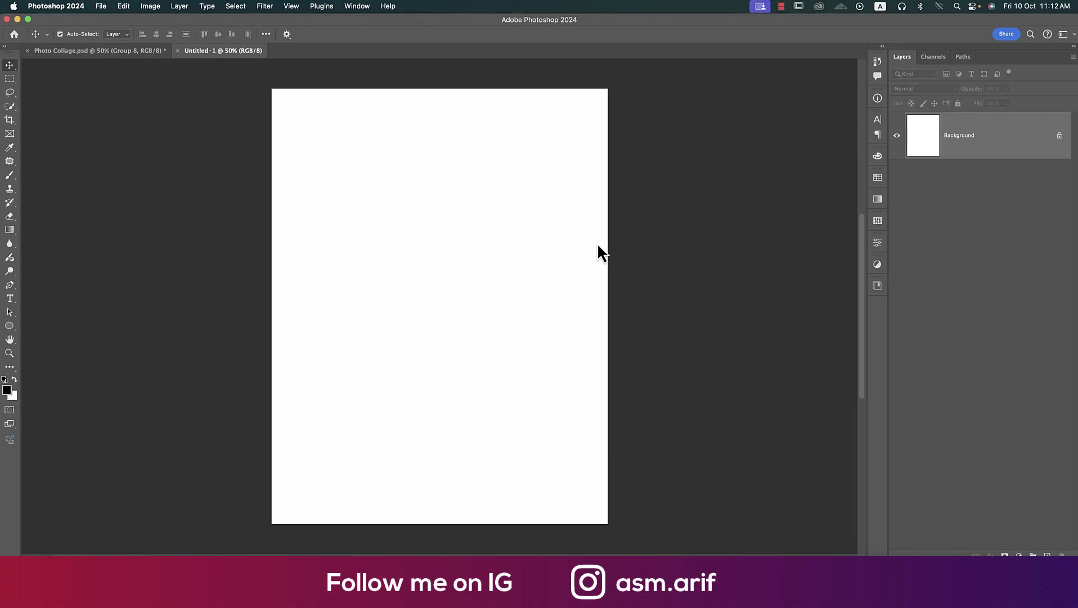
left_click(598, 78)
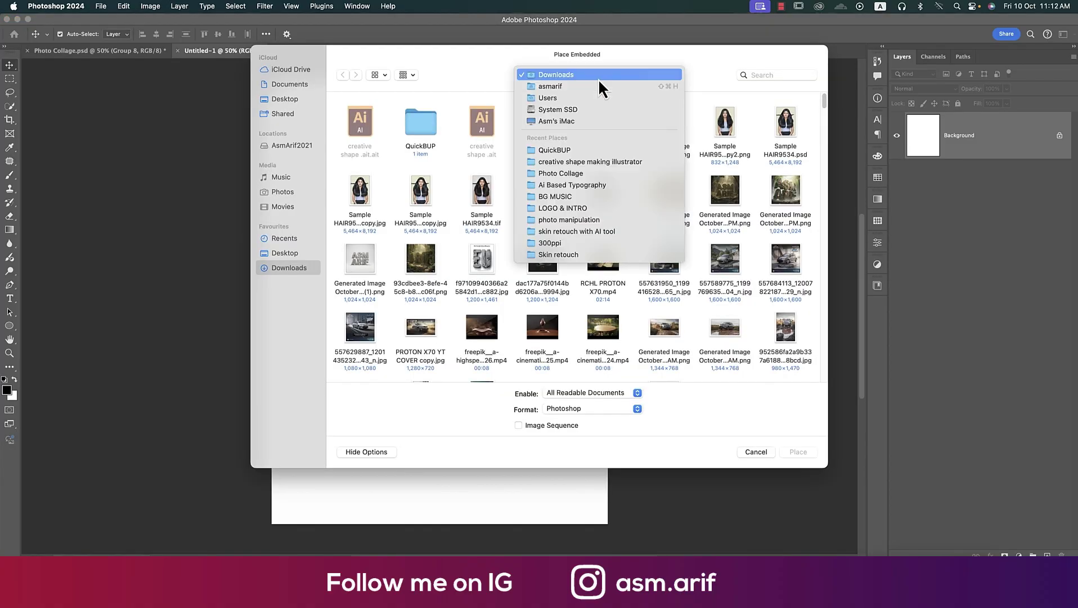
left_click(587, 173)
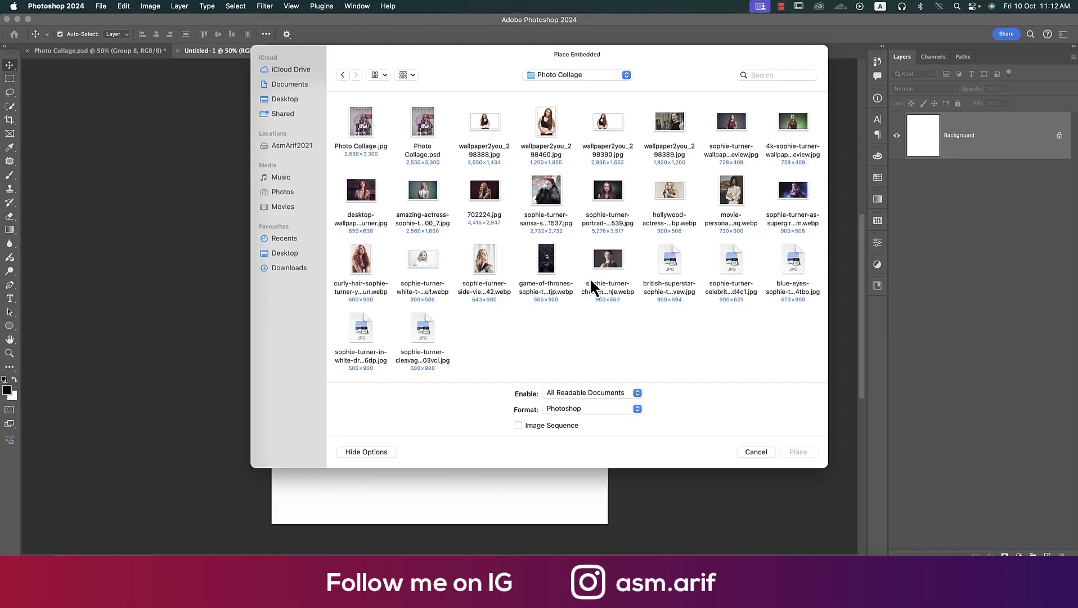
left_click(428, 188)
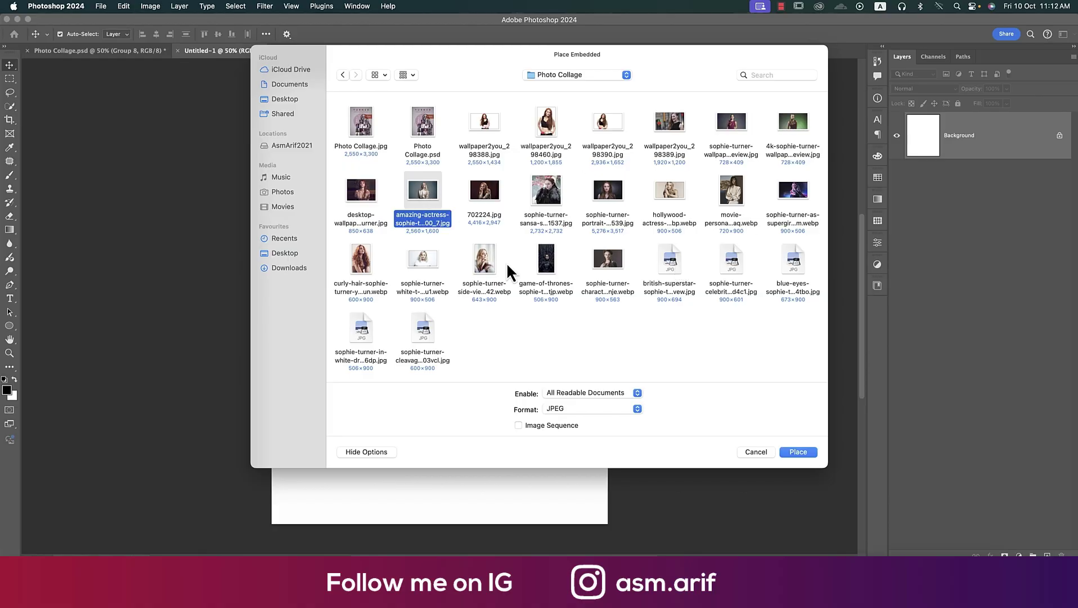
left_click(799, 452)
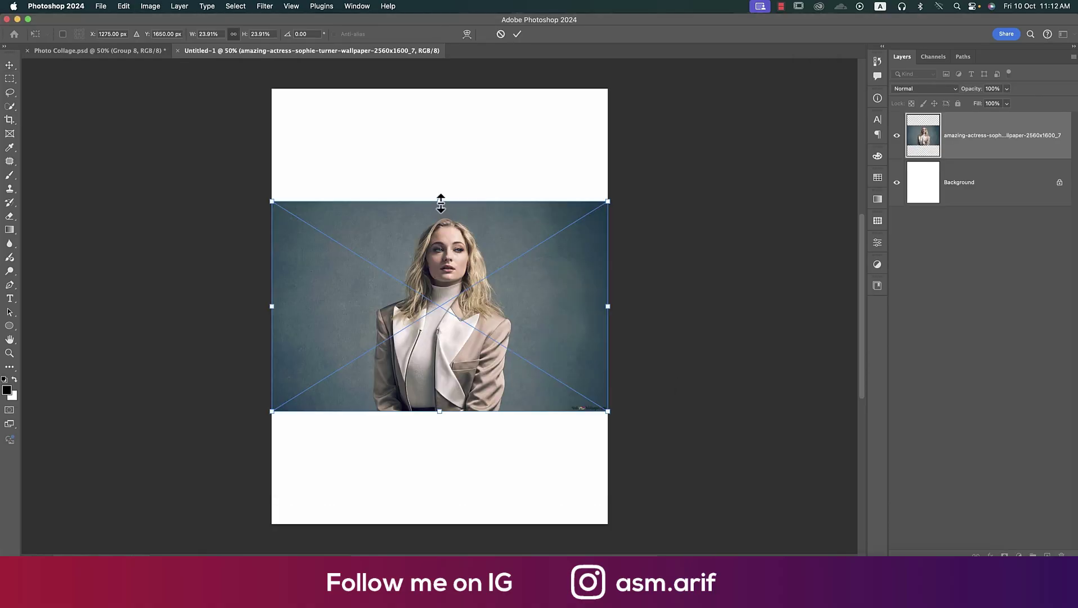
Enlarge the placed photo to span the full page height and commit it
left_click_drag(440, 200, 431, 89)
left_click_drag(440, 411, 448, 522)
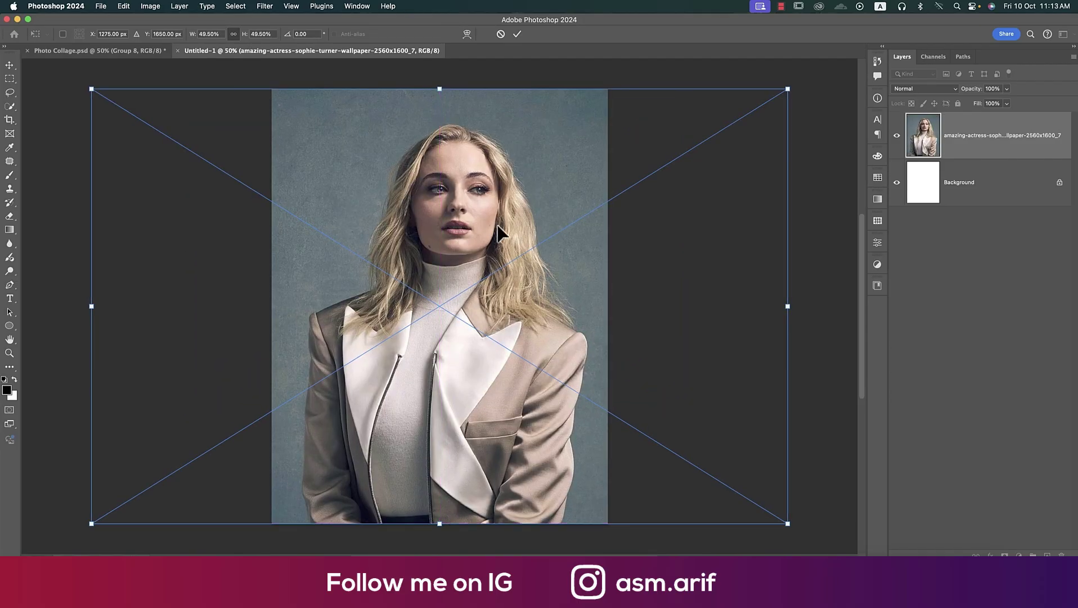
left_click(518, 34)
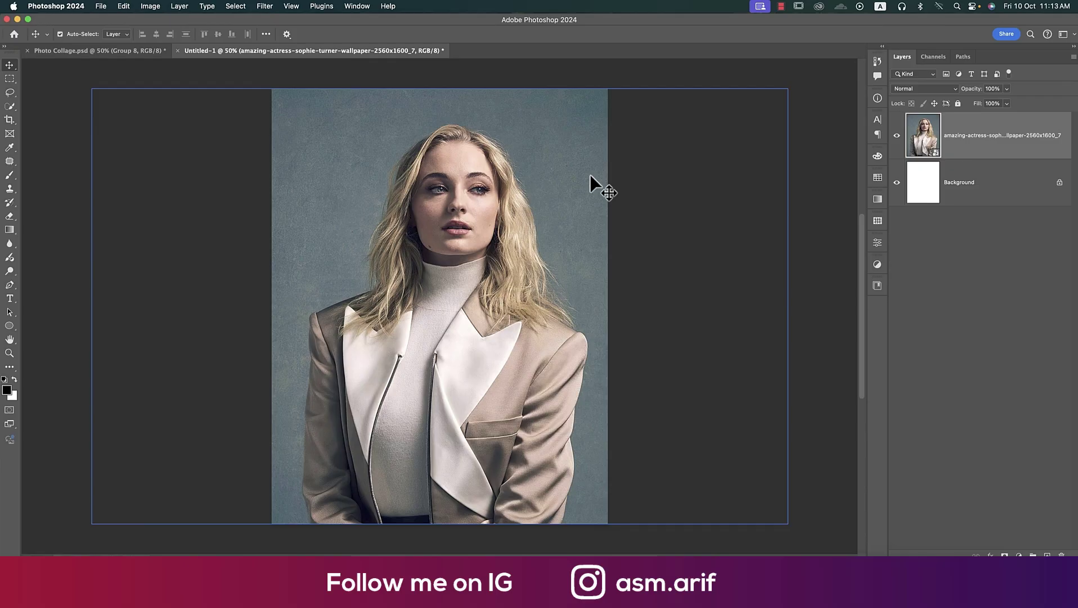
Rasterize the placed photo layer and rename it main
right_click(977, 148)
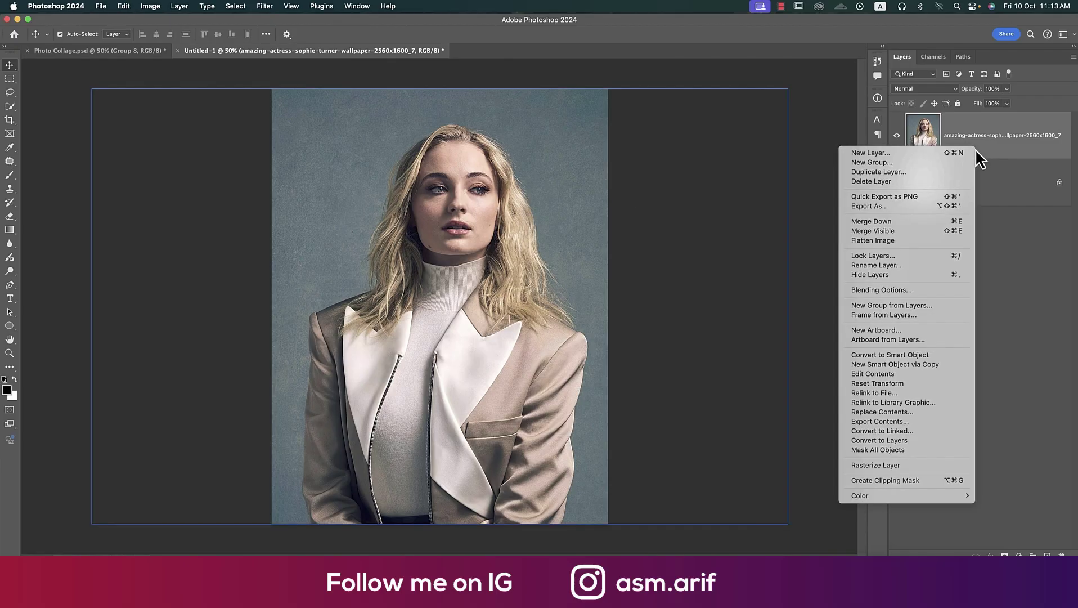
left_click(872, 466)
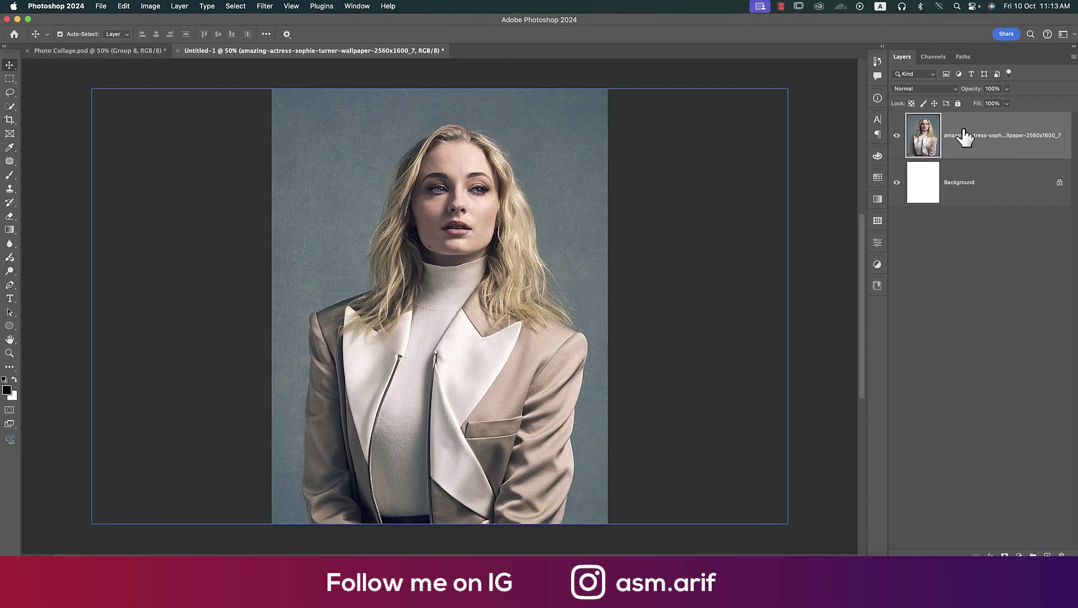
double_click(963, 136)
type("m")
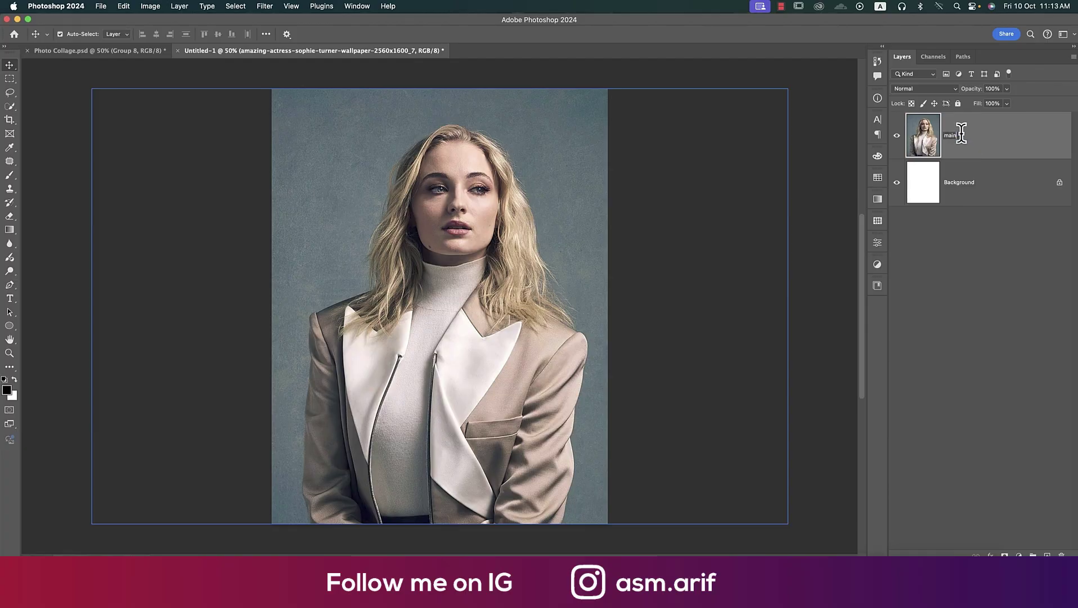
type("ain")
key("Return")
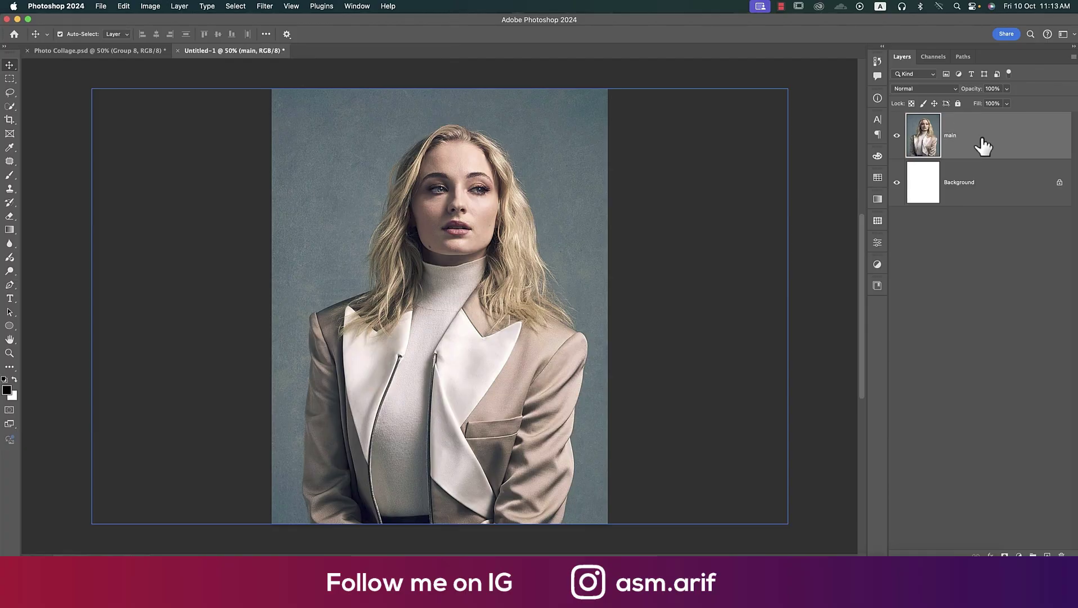
Duplicate the main layer and name the copy cut
key("super+j")
double_click(961, 135)
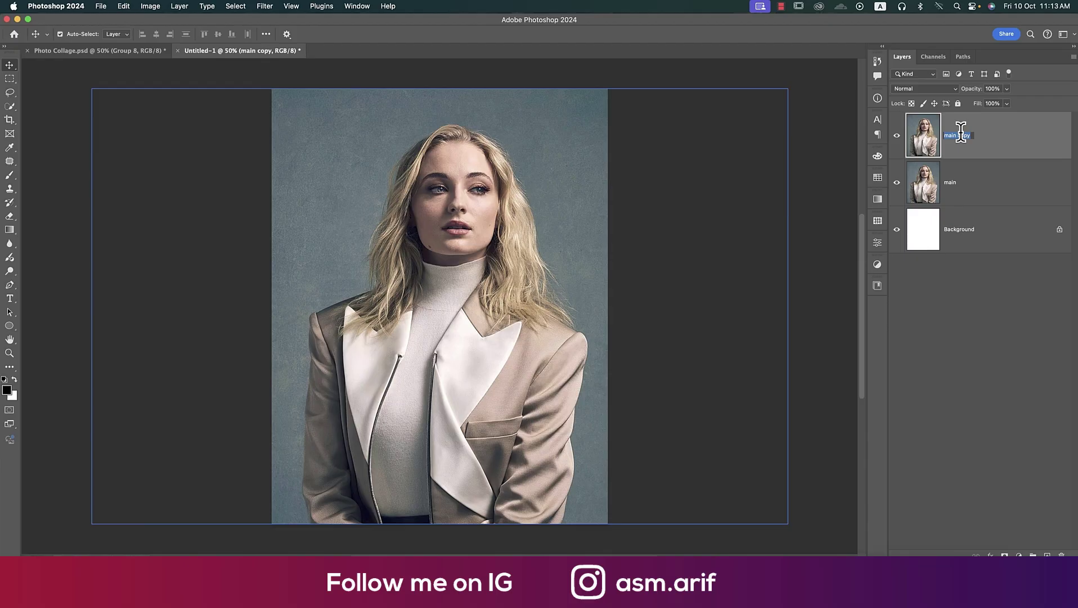
type("cut")
key("Return")
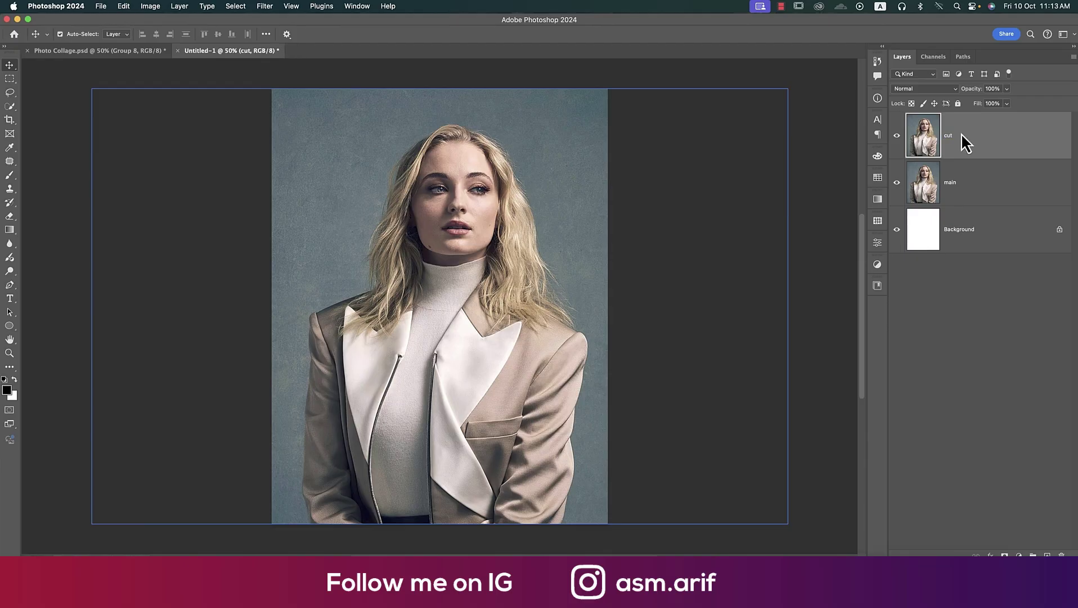
In Select and Mask, run Select Subject on the woman with Overlay view and switched refine mode
left_click(10, 107)
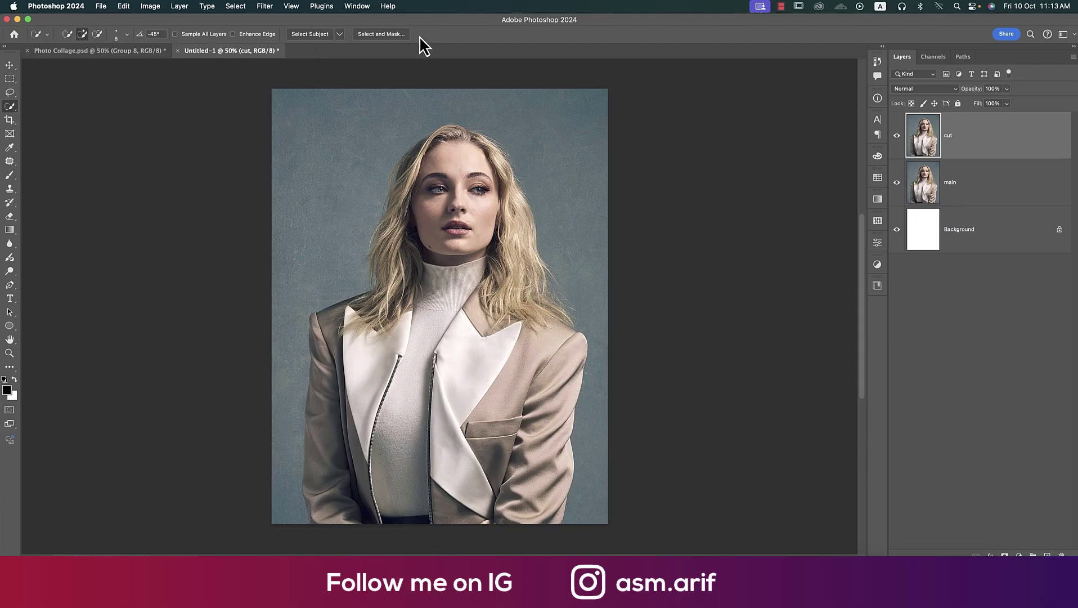
left_click(381, 34)
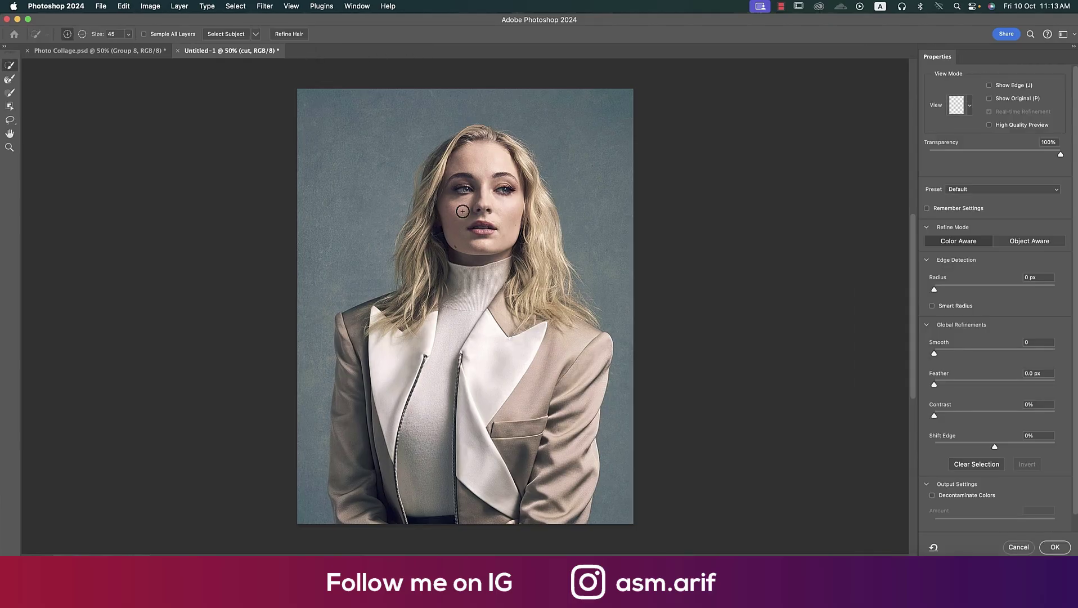
left_click(226, 34)
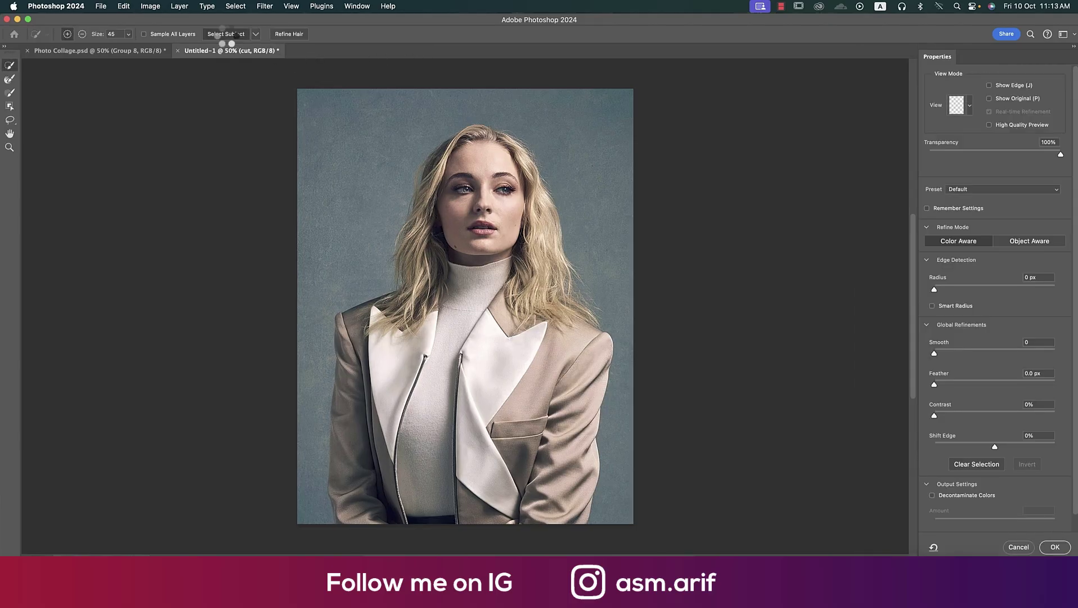
left_click(969, 107)
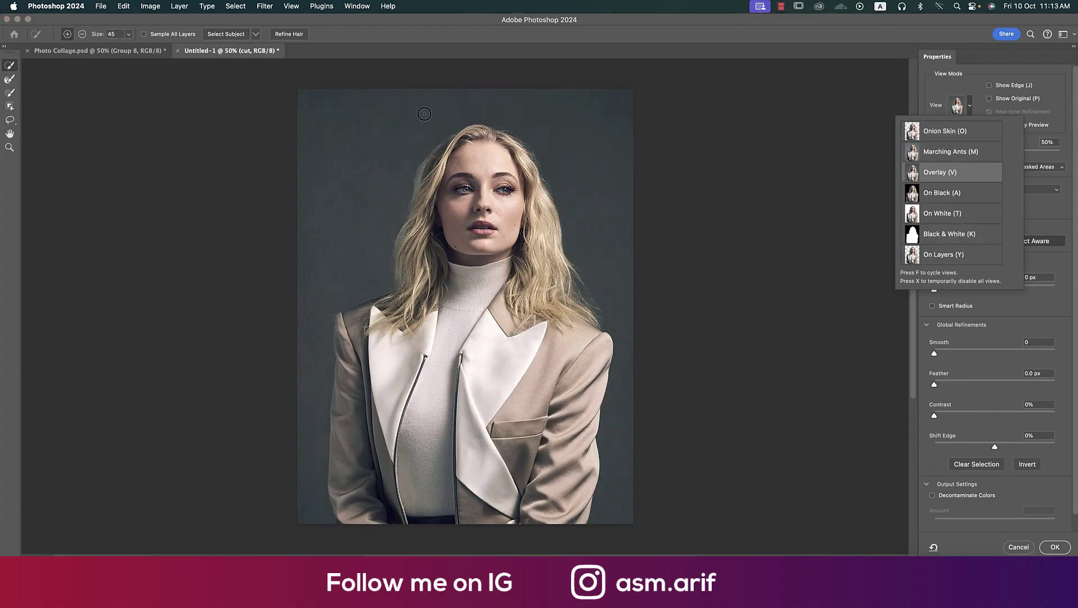
left_click(288, 35)
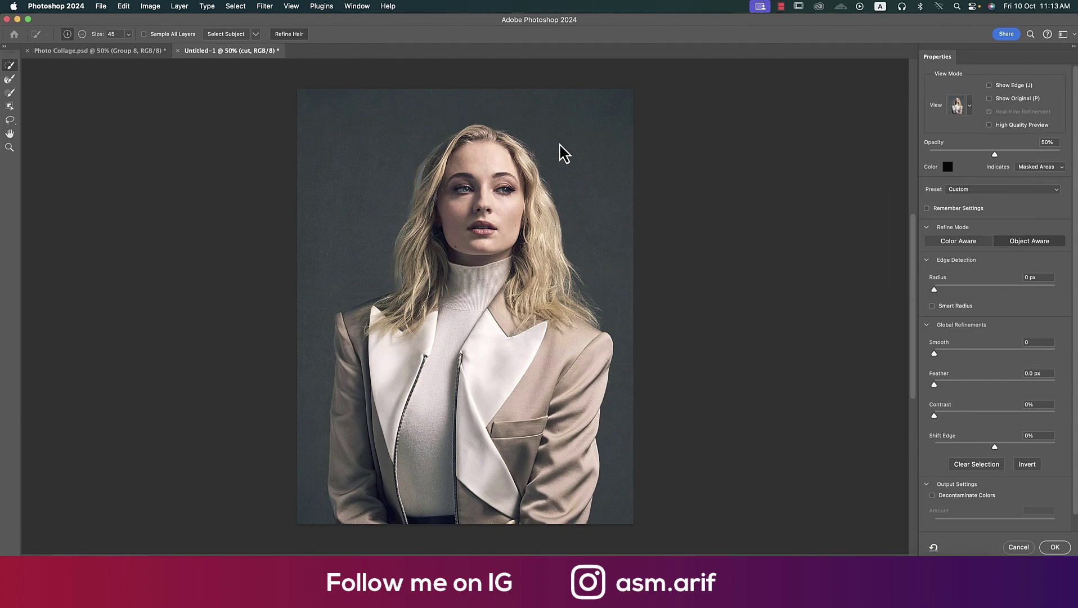
left_click(1029, 241)
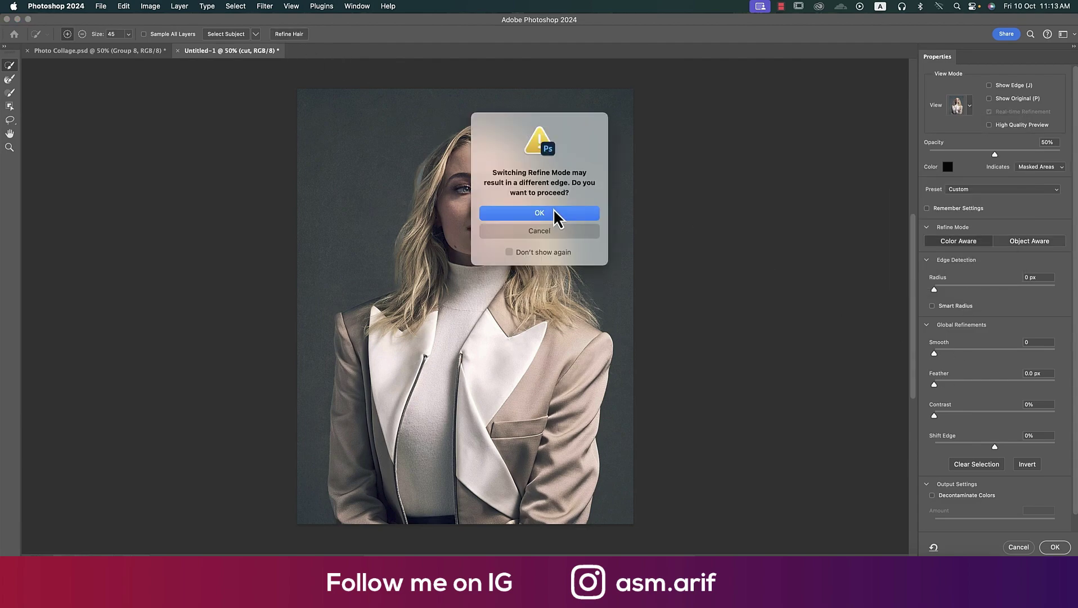
left_click(559, 217)
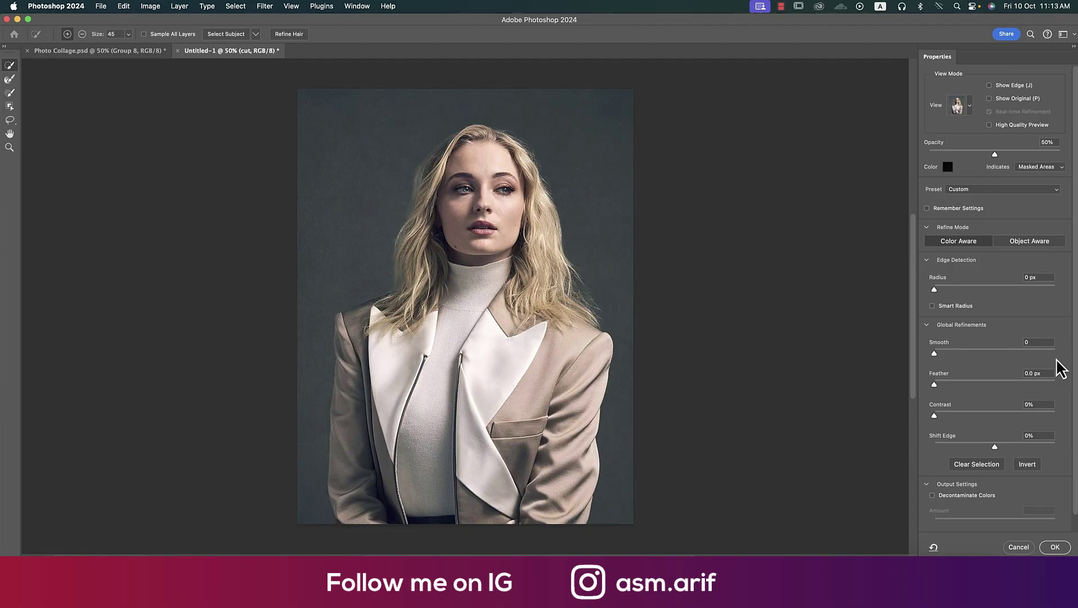
Enable Decontaminate Colors at 55, output to New Layer with Layer Mask, and apply
left_click(932, 496)
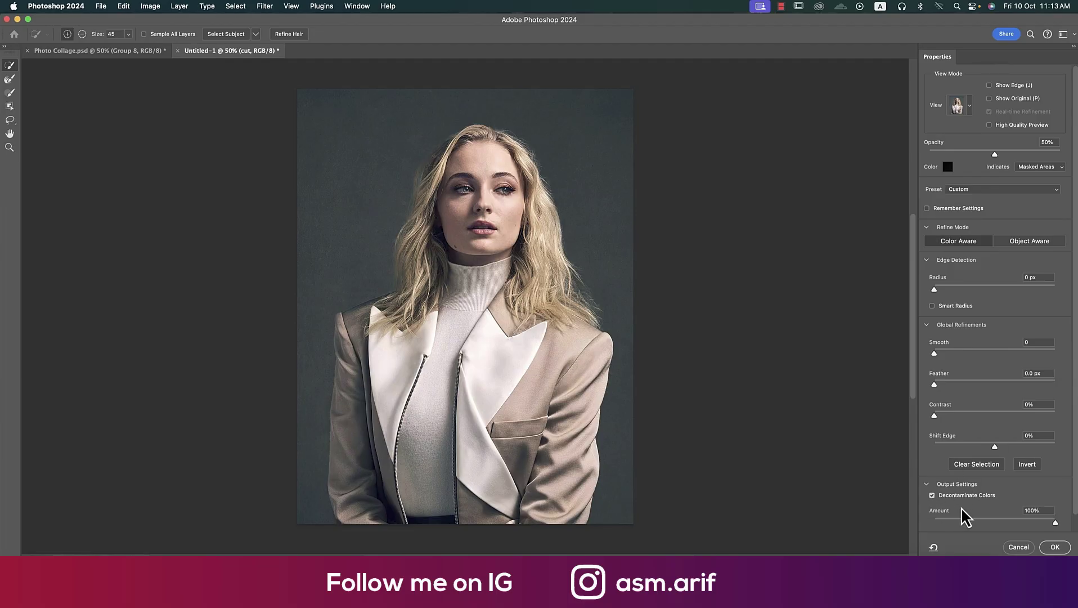
left_click(1045, 511)
type("55")
scroll(1076, 539, "down", 2)
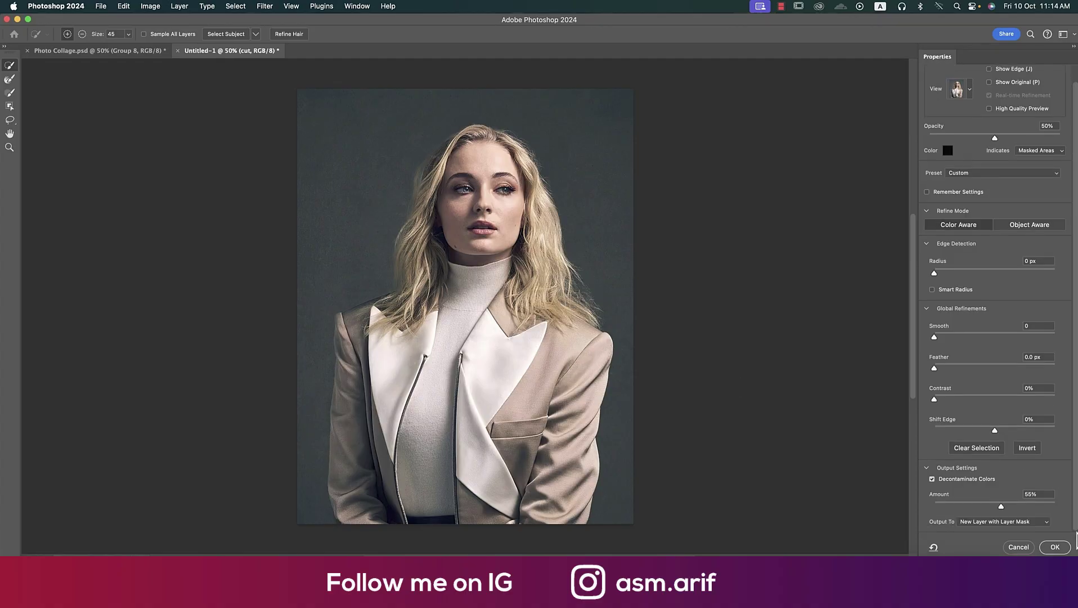
left_click(1047, 522)
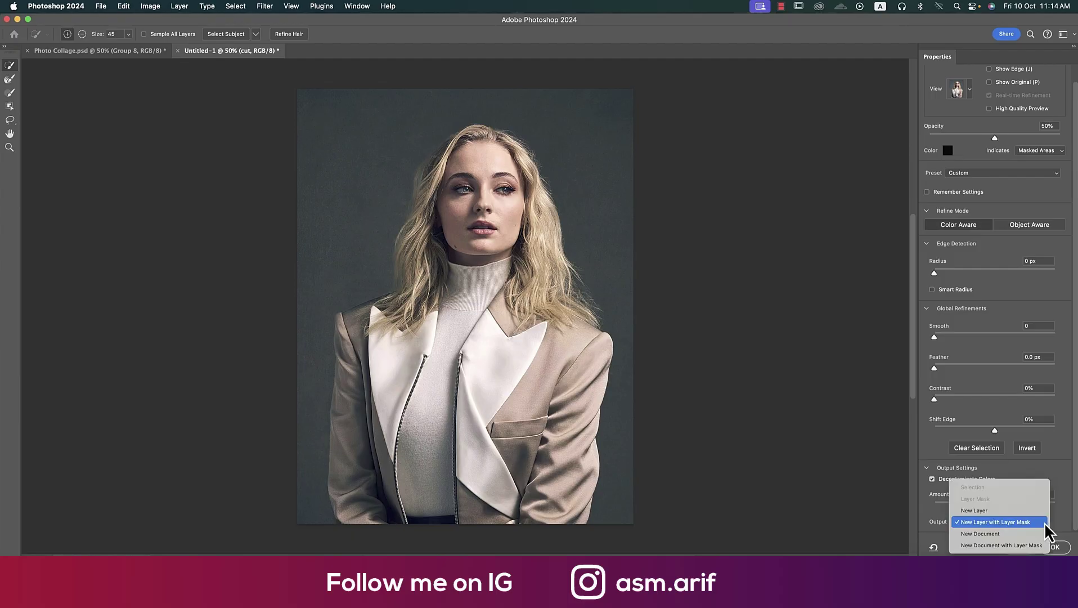
left_click(987, 525)
left_click(1051, 548)
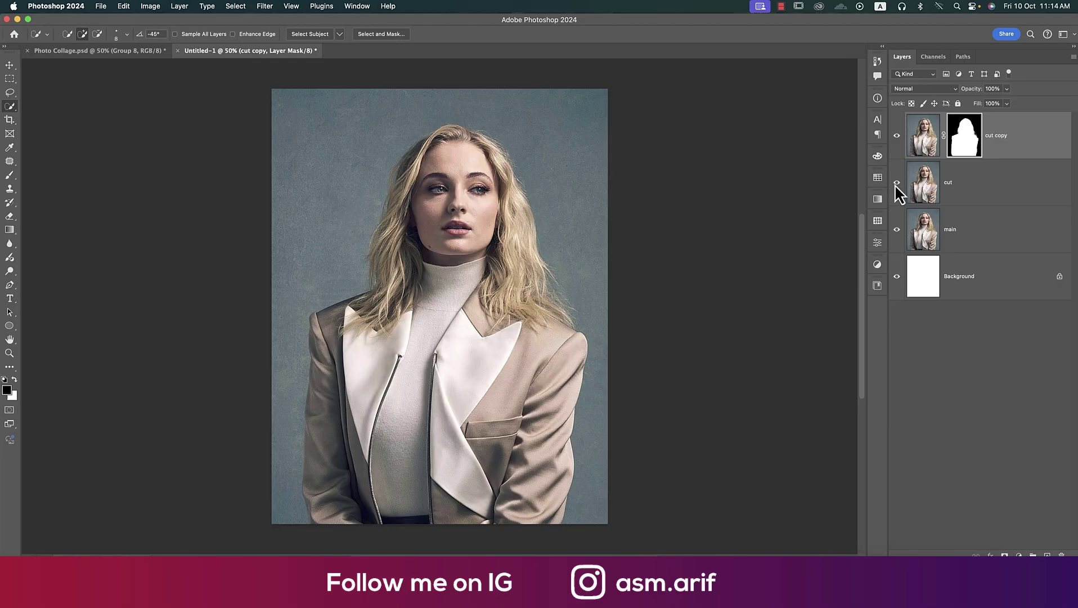
Load the woman's outline from the cut copy mask and make the cut layer active
left_click(897, 229)
left_click(898, 183)
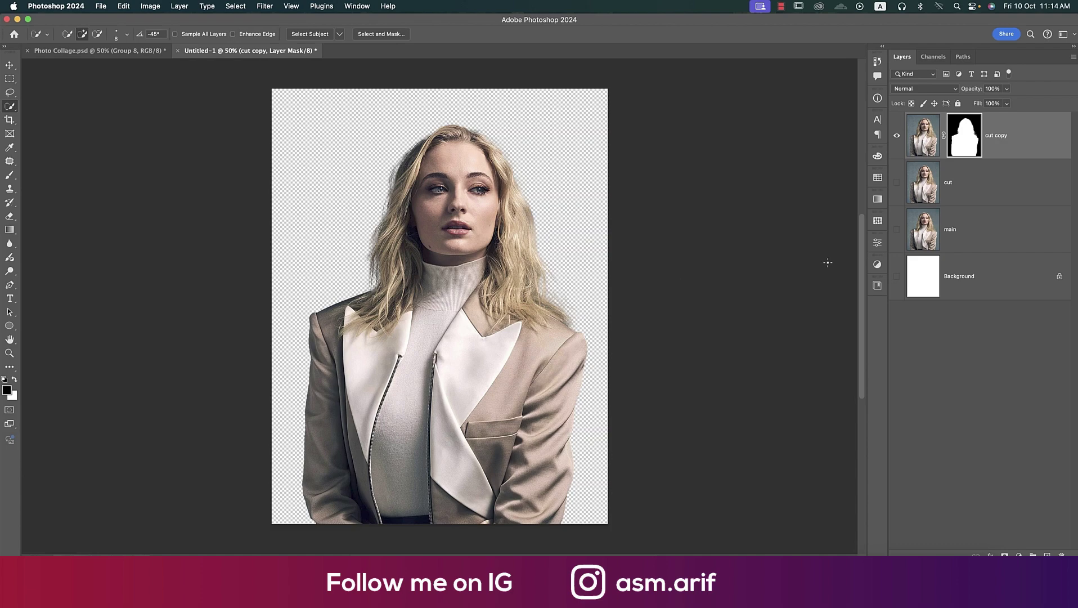
left_click(1013, 199)
left_click(897, 183)
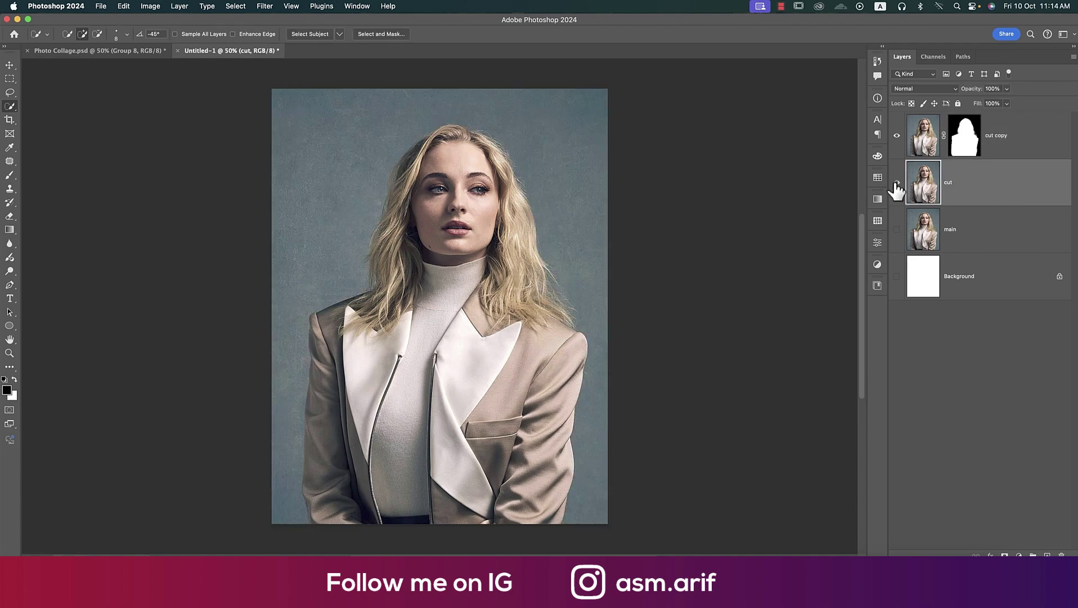
left_click(897, 135)
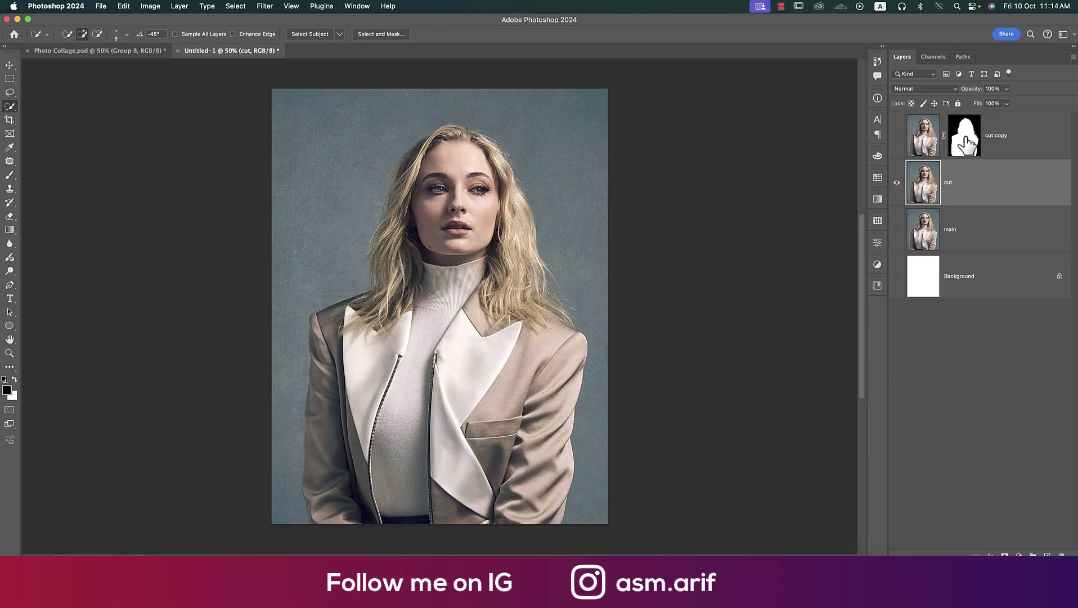
left_click(967, 144, "super")
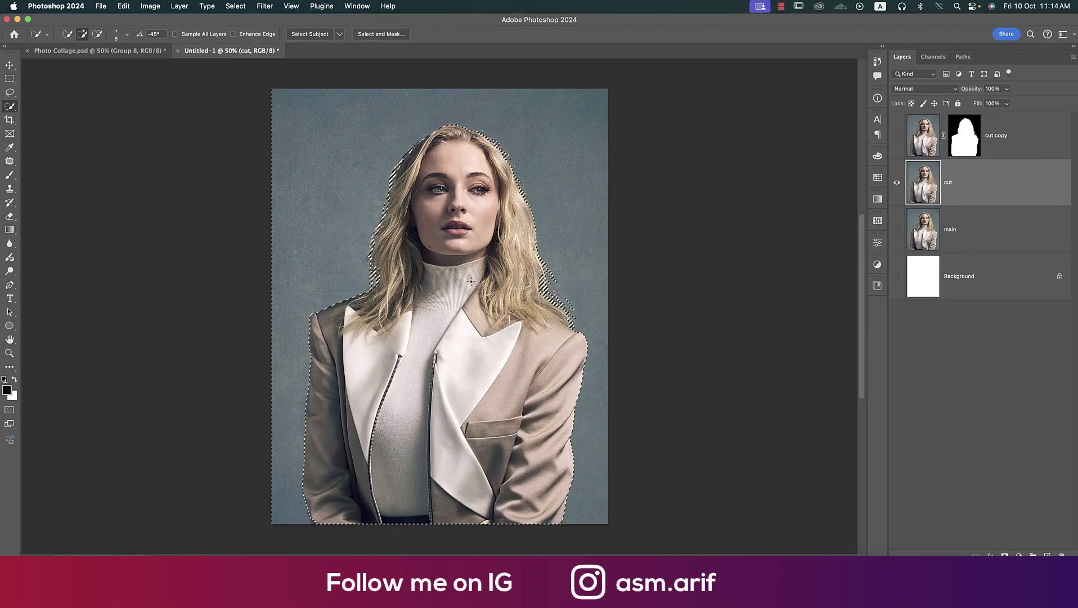
left_click(897, 276, "alt")
left_click(897, 229)
left_click(898, 182)
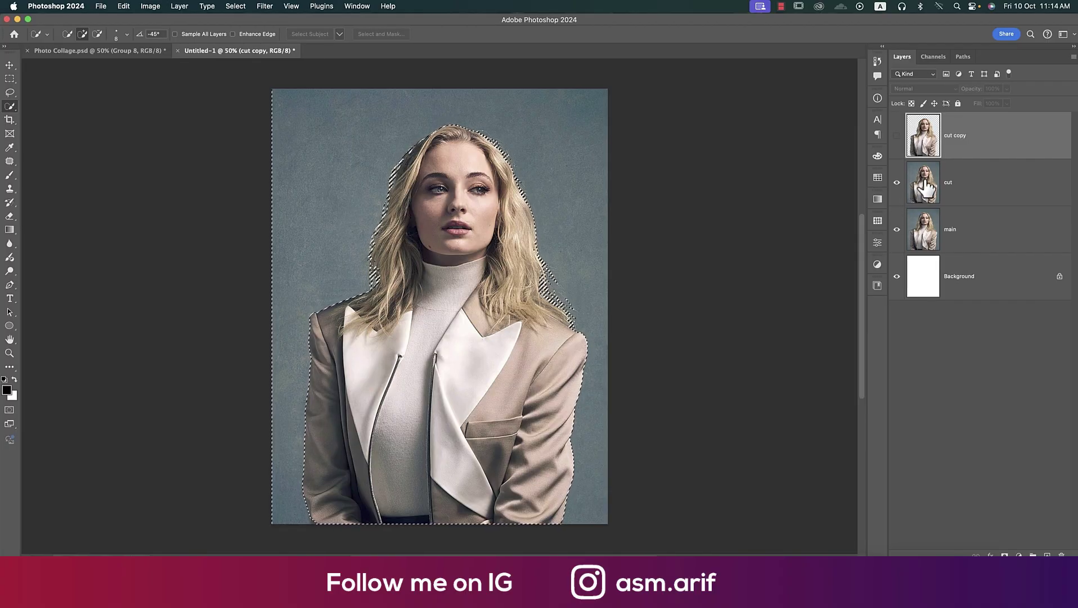
left_click(926, 190)
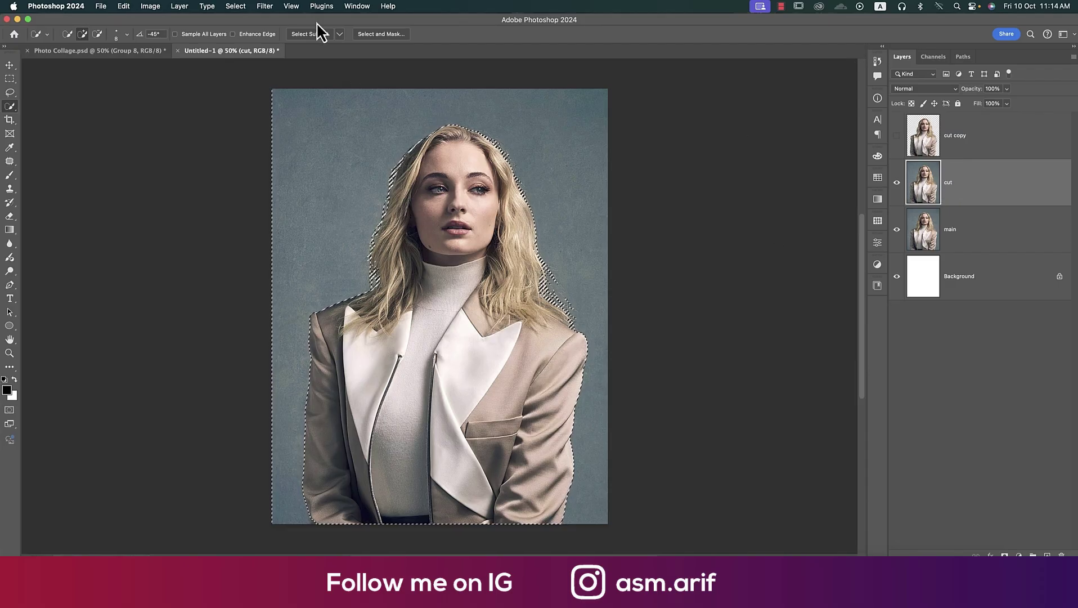
Expand the selection by 30 pixels
left_click(238, 8)
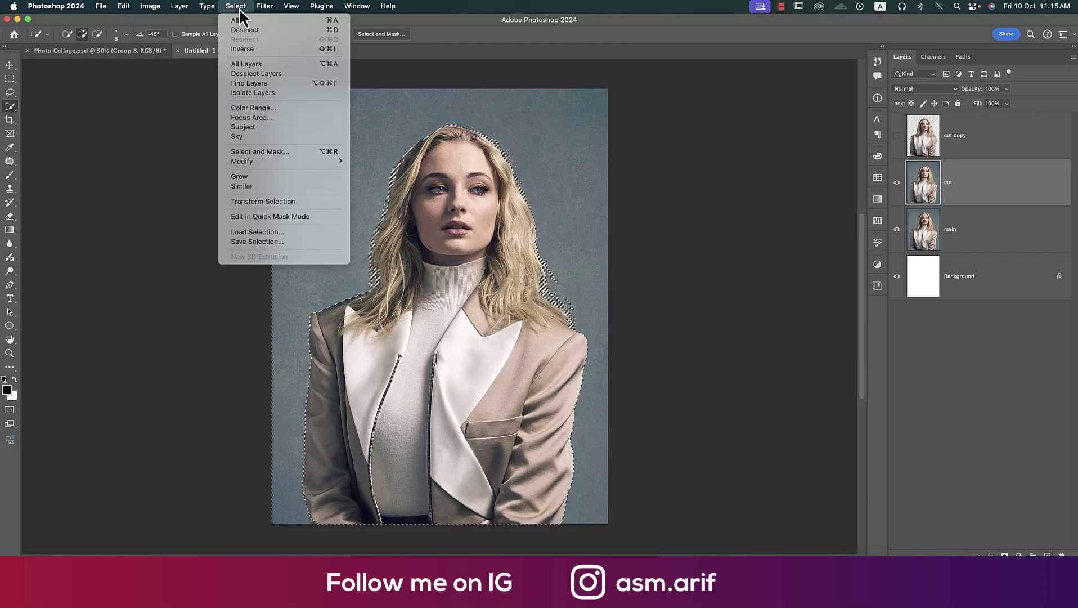
mouse_move(267, 162)
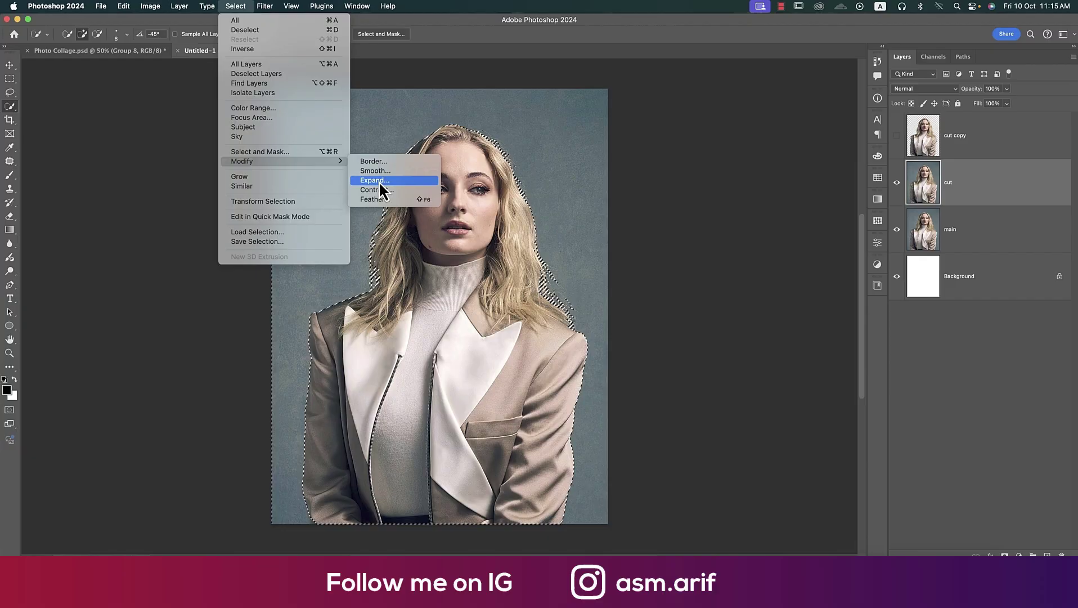
left_click(395, 182)
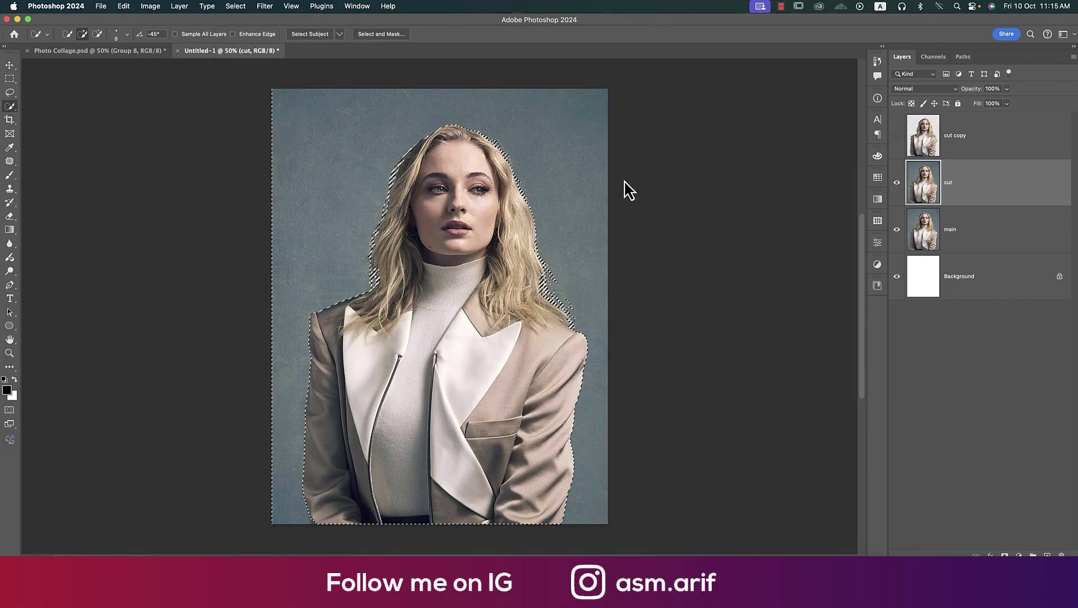
left_click_drag(252, 118, 633, 121)
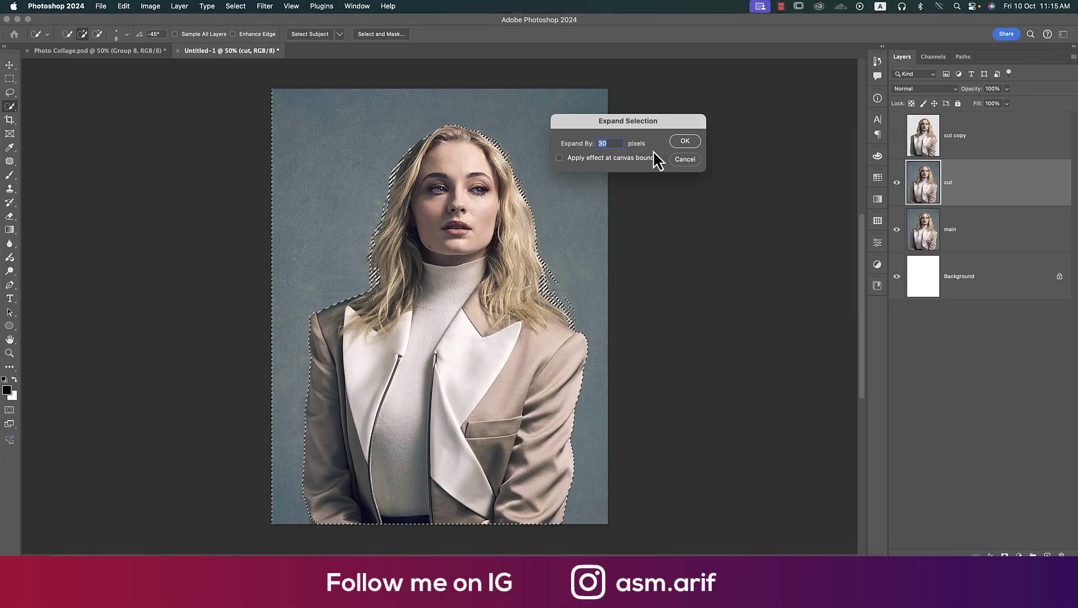
left_click(685, 140)
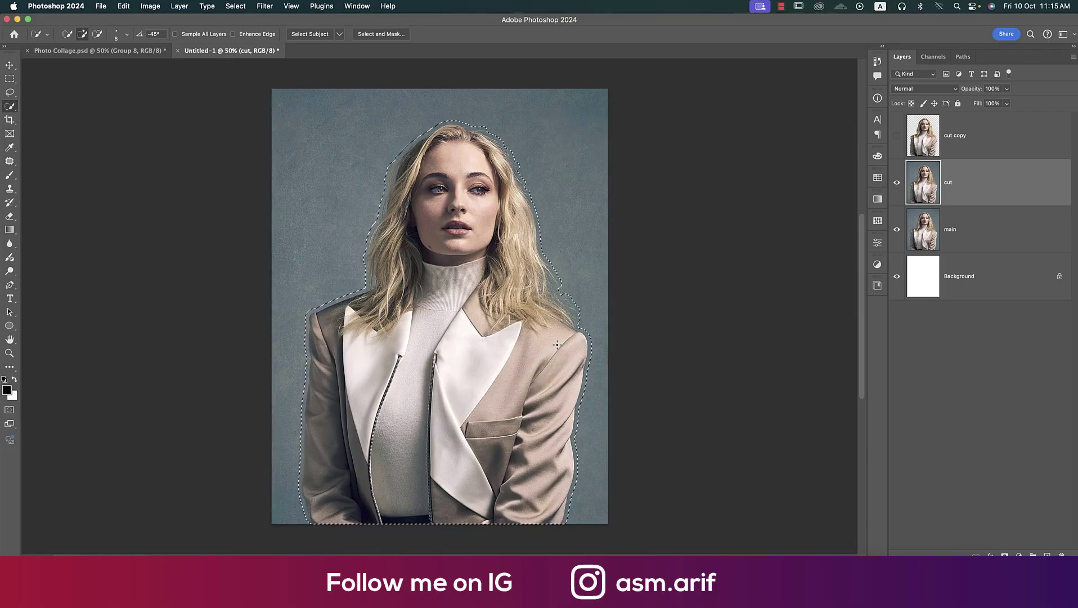
Content-Aware Fill the selection on the cut layer, then deselect
left_click(122, 8)
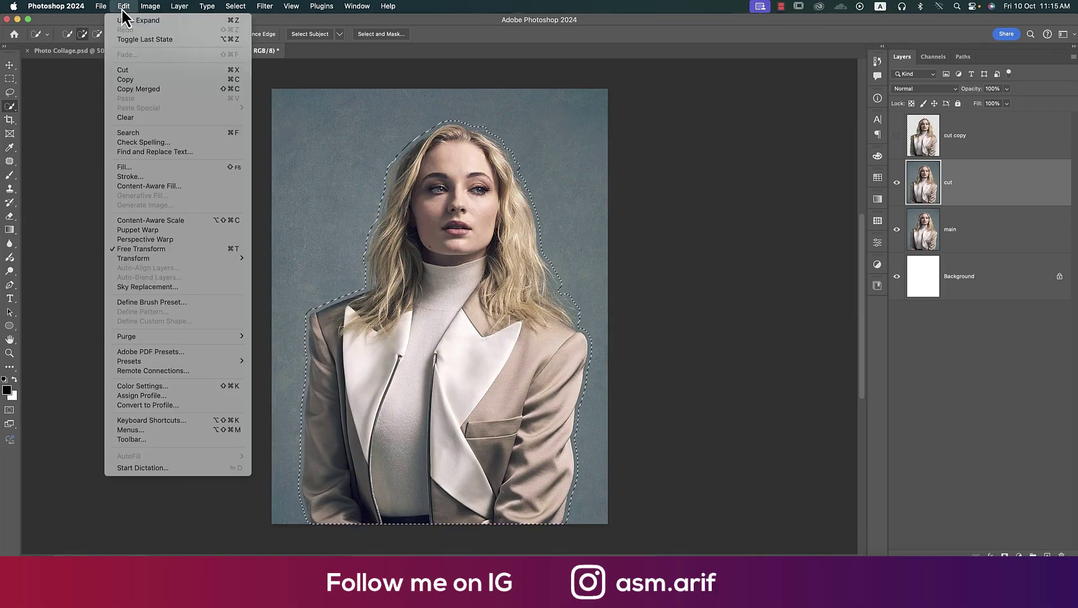
left_click(138, 167)
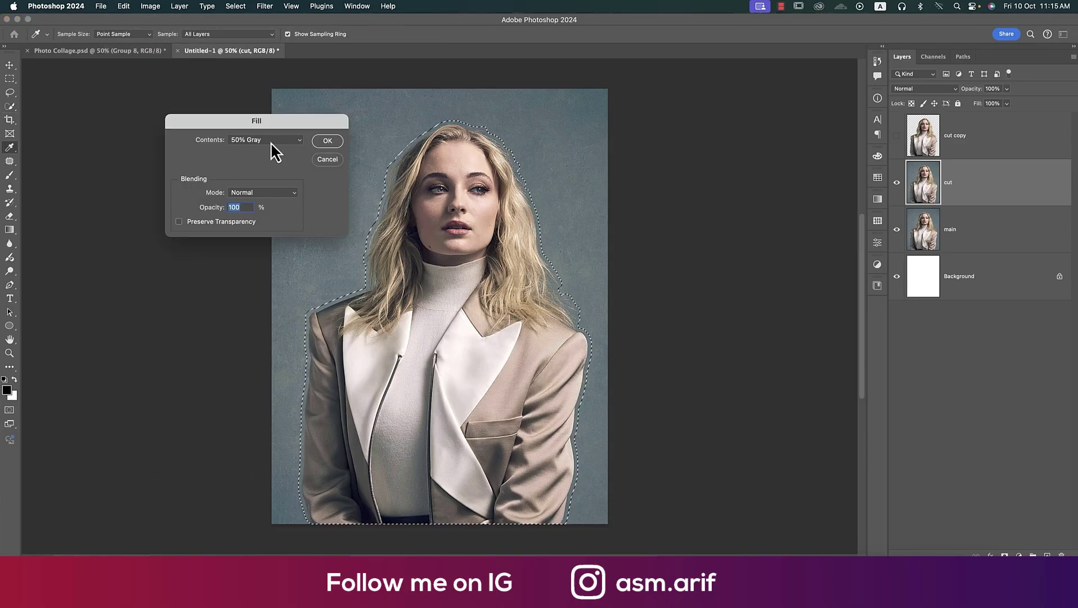
left_click(270, 141)
left_click(266, 100)
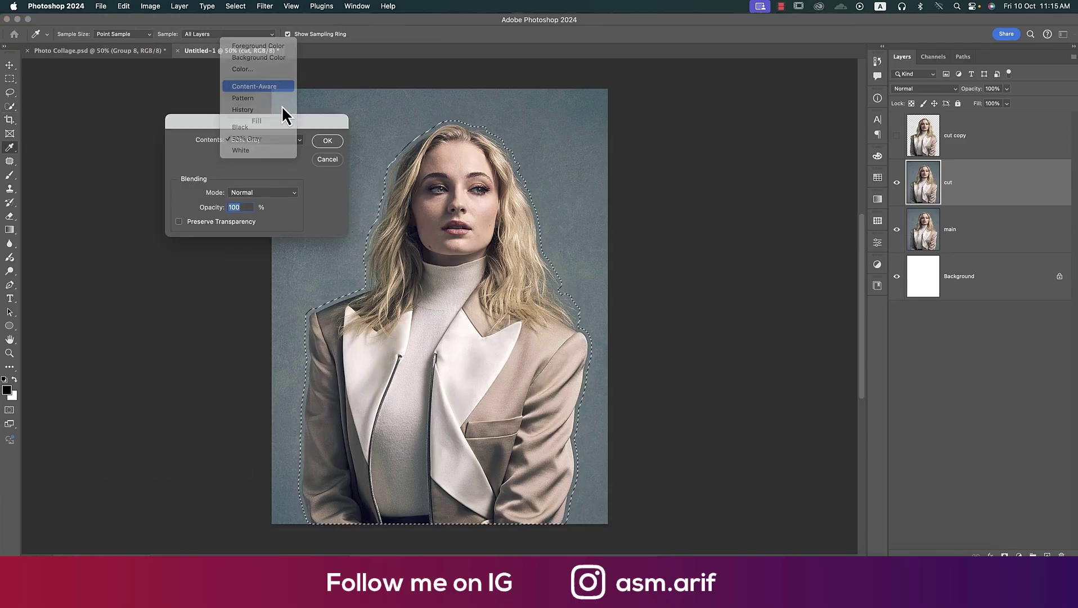
left_click(325, 141)
key("w")
key("ctrl+d")
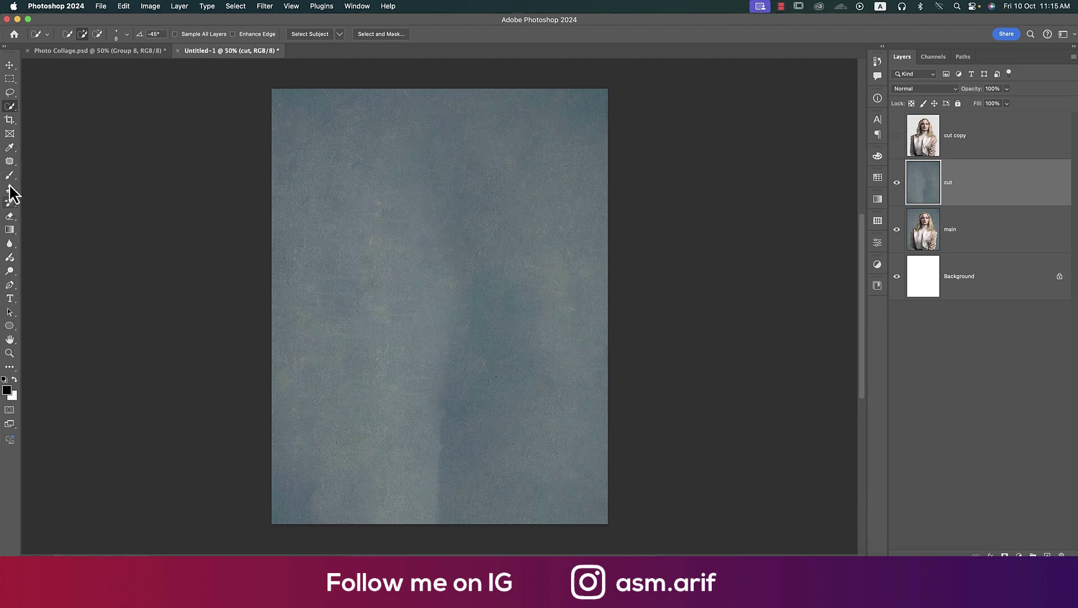
Patch three blemishes in the backdrop with nearby clean texture, then zoom back out
left_click(10, 161)
scroll(367, 265, "up", 3)
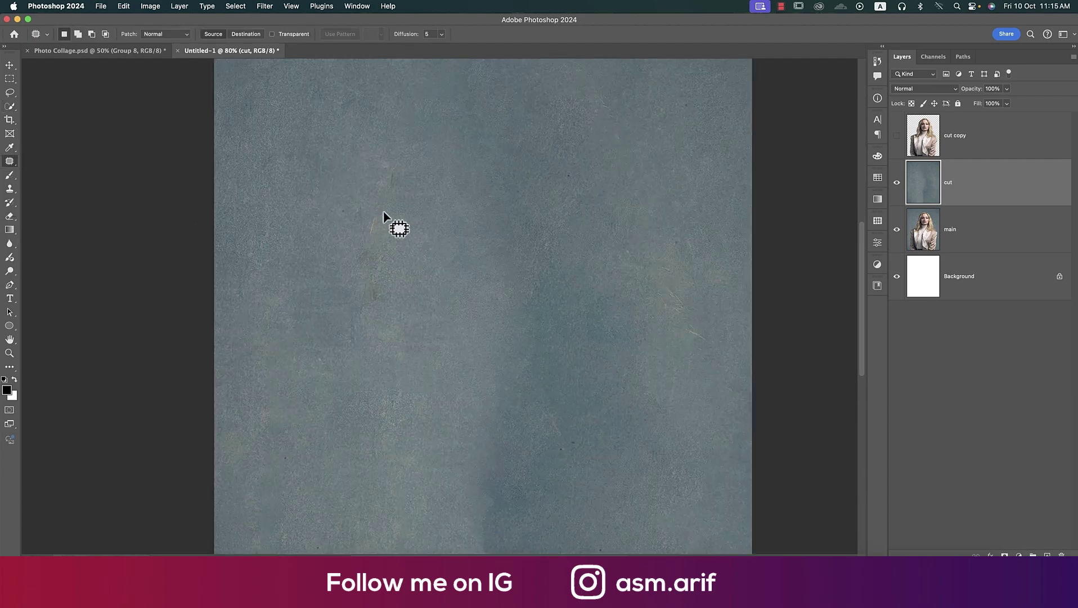
mouse_move(385, 219)
left_mouse_down()
mouse_move(347, 245)
mouse_move(356, 317)
mouse_move(422, 309)
mouse_move(400, 224)
mouse_move(375, 212)
left_mouse_up()
left_click_drag(376, 272, 299, 251)
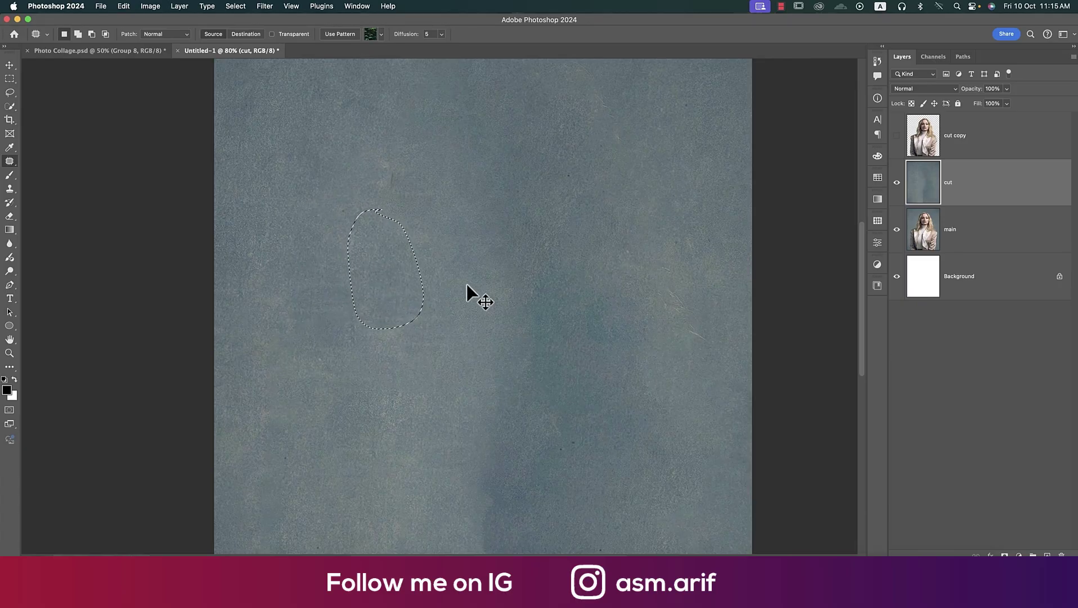
key("super+d")
mouse_move(662, 252)
left_mouse_down()
mouse_move(646, 313)
mouse_move(679, 343)
mouse_move(702, 344)
mouse_move(710, 305)
mouse_move(663, 254)
left_mouse_up()
left_click_drag(674, 307, 698, 224)
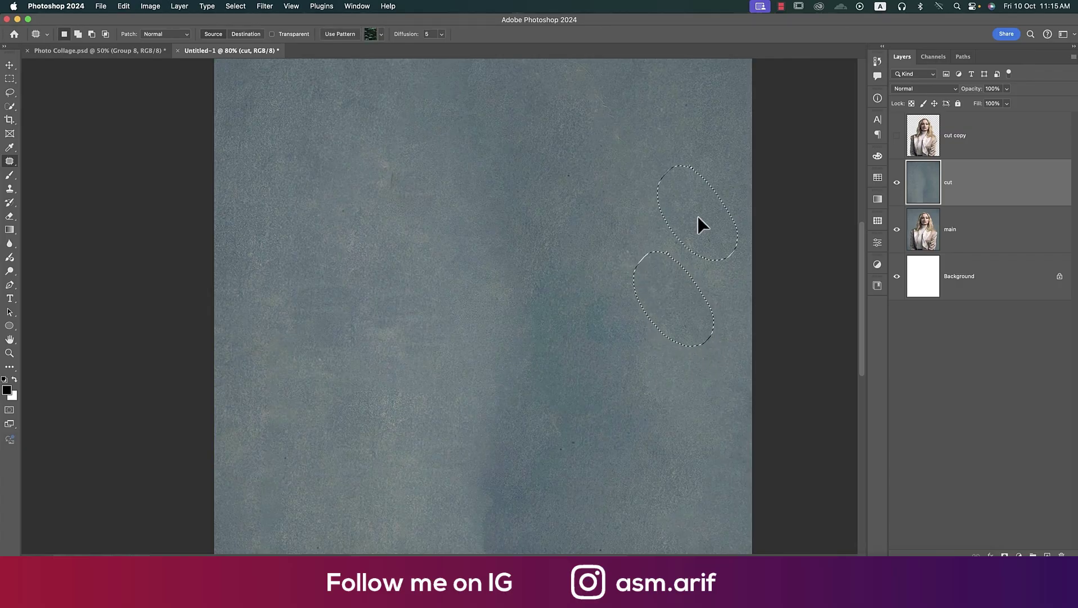
key("super+d")
mouse_move(377, 161)
left_mouse_down()
mouse_move(414, 164)
mouse_move(325, 124)
left_mouse_up()
key("super+d")
key("super+minus")
key("super+minus")
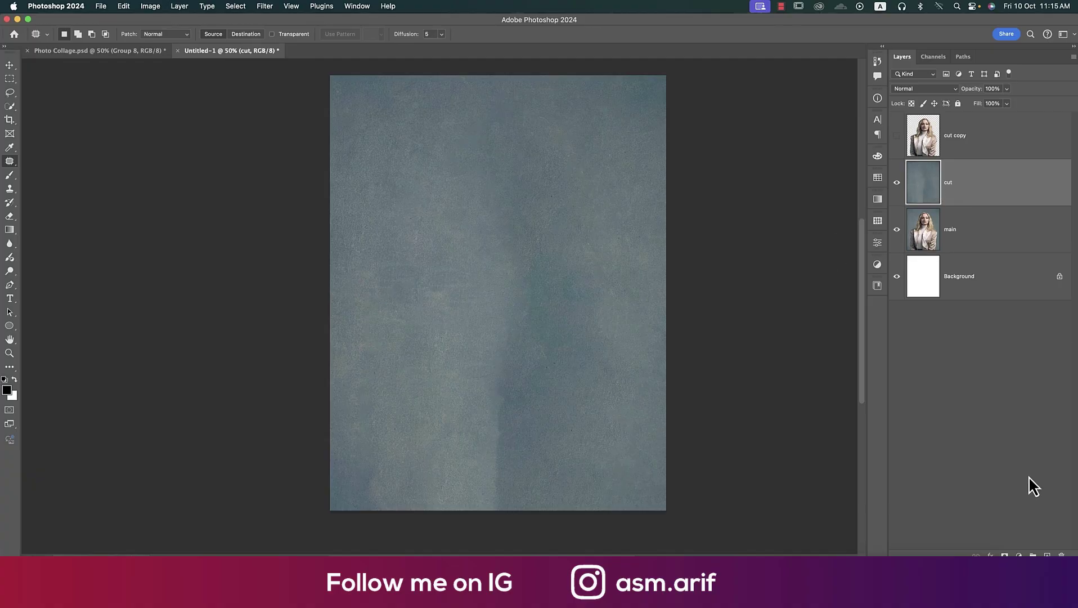
Make the backdrop light grey with Hue/Saturation: Saturation -100, Lightness +26
key("super+u")
left_click_drag(294, 92, 301, 84)
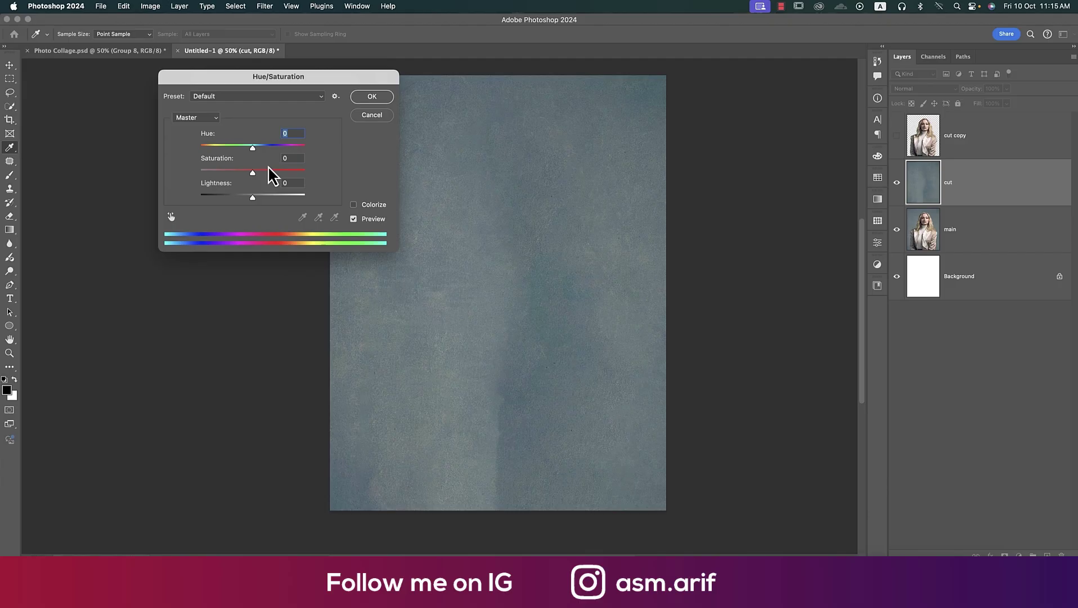
left_click_drag(253, 172, 267, 198)
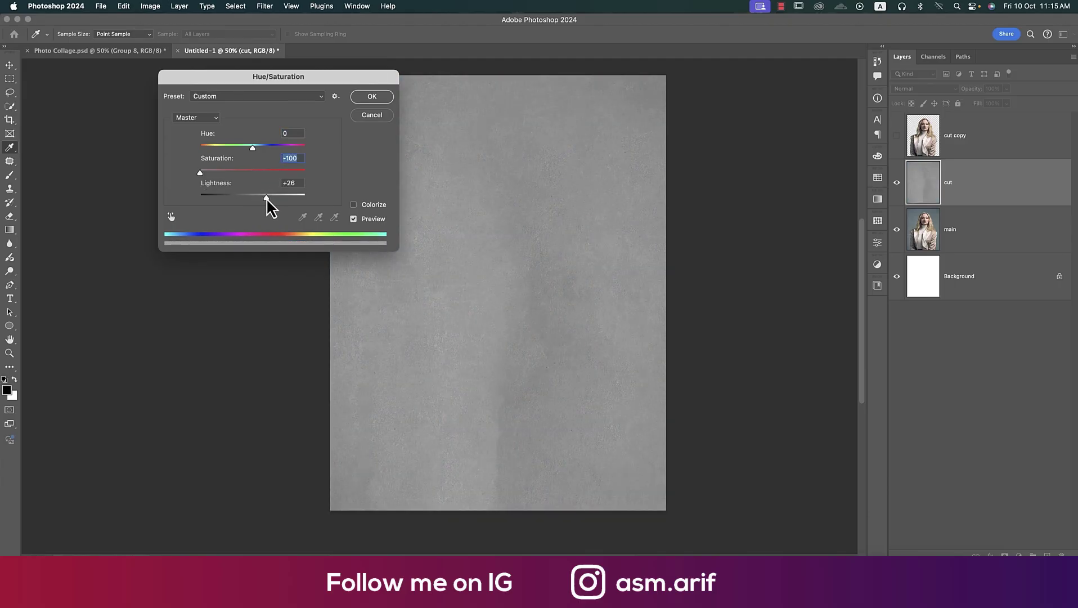
left_click(372, 96)
key("j")
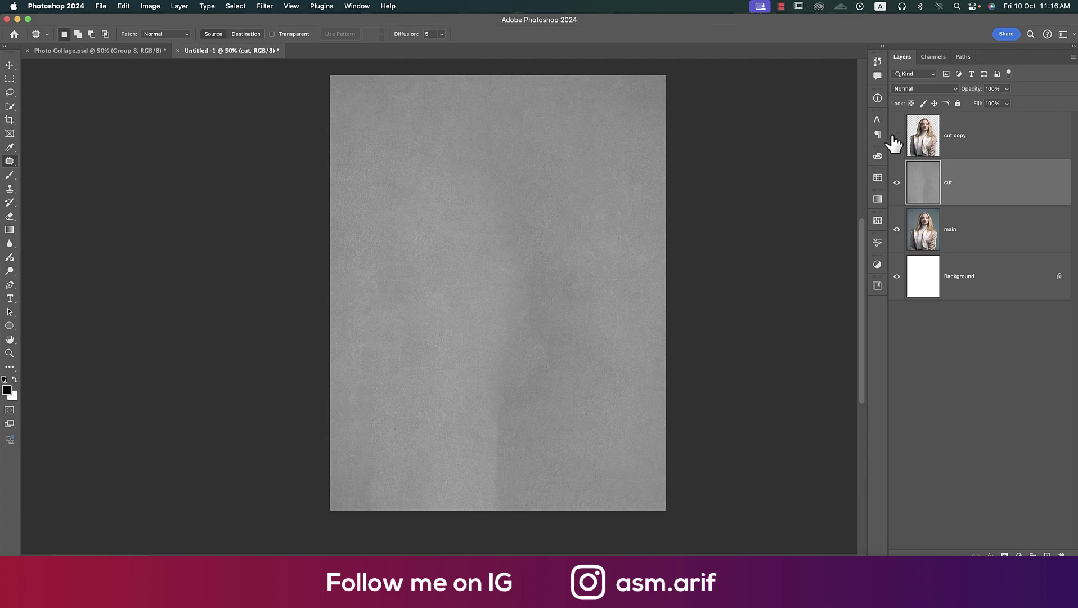
Show the cut copy layer and rename it model
left_click(897, 136)
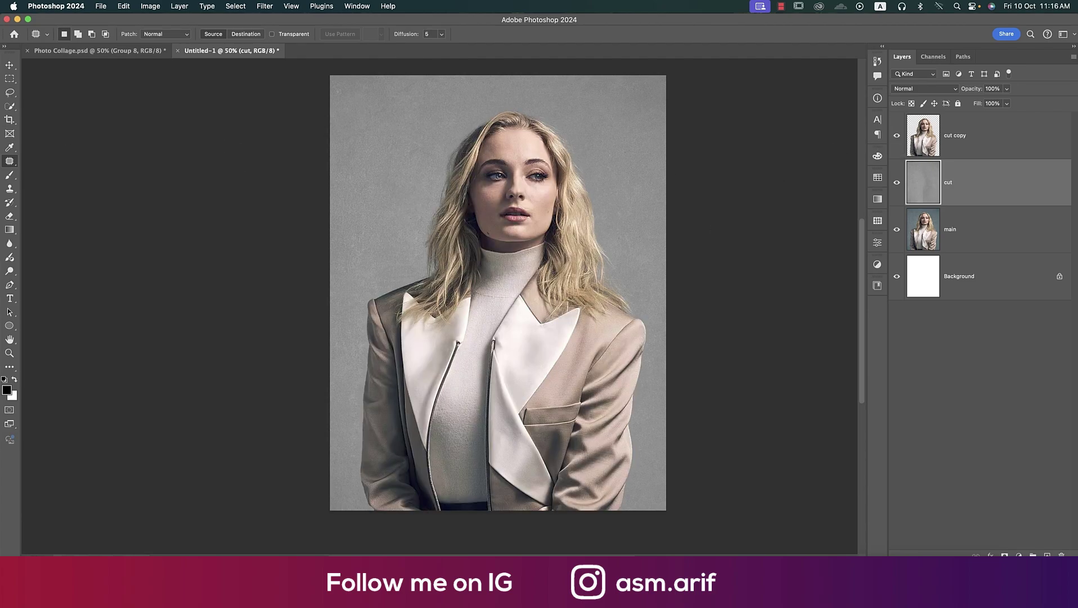
left_click(10, 66)
left_click(590, 209)
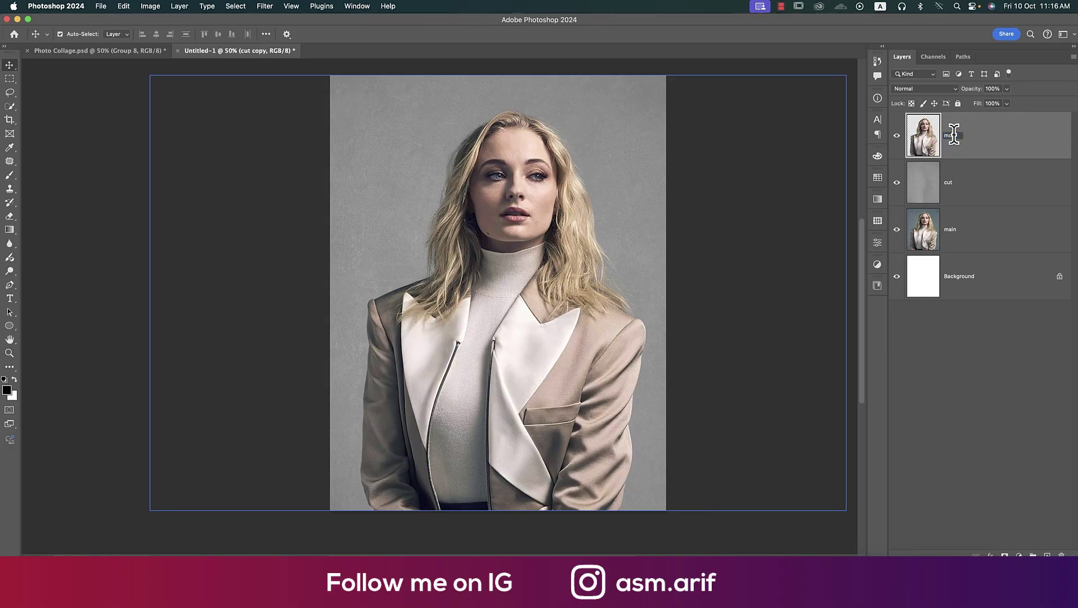
key("Return")
Delete the white Background, rename the layers BG2 and BG, and hide BG
left_click(993, 231)
left_click(1061, 277)
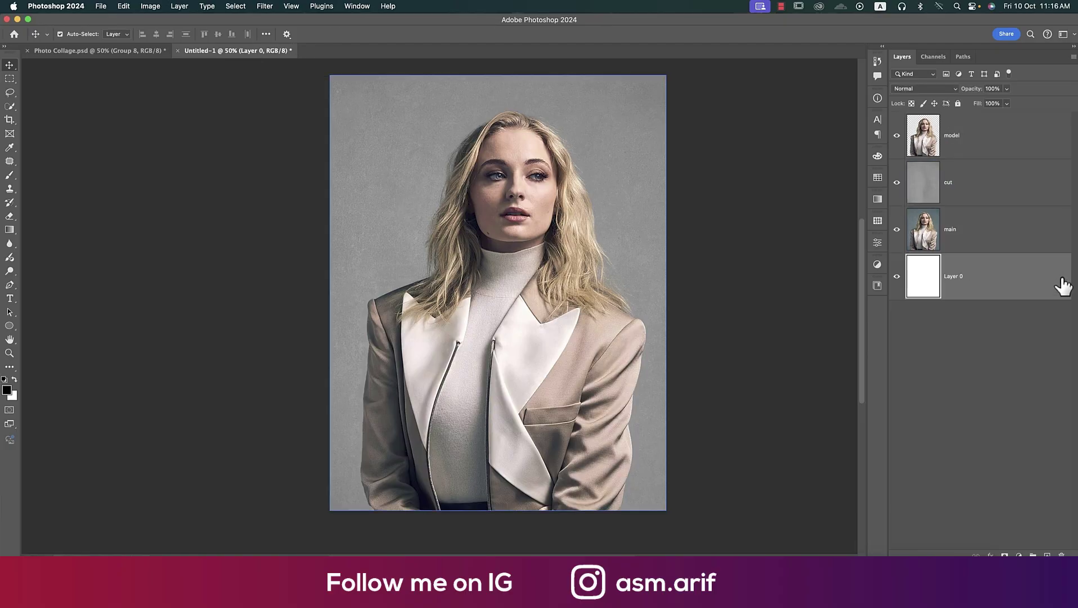
key("BackSpace")
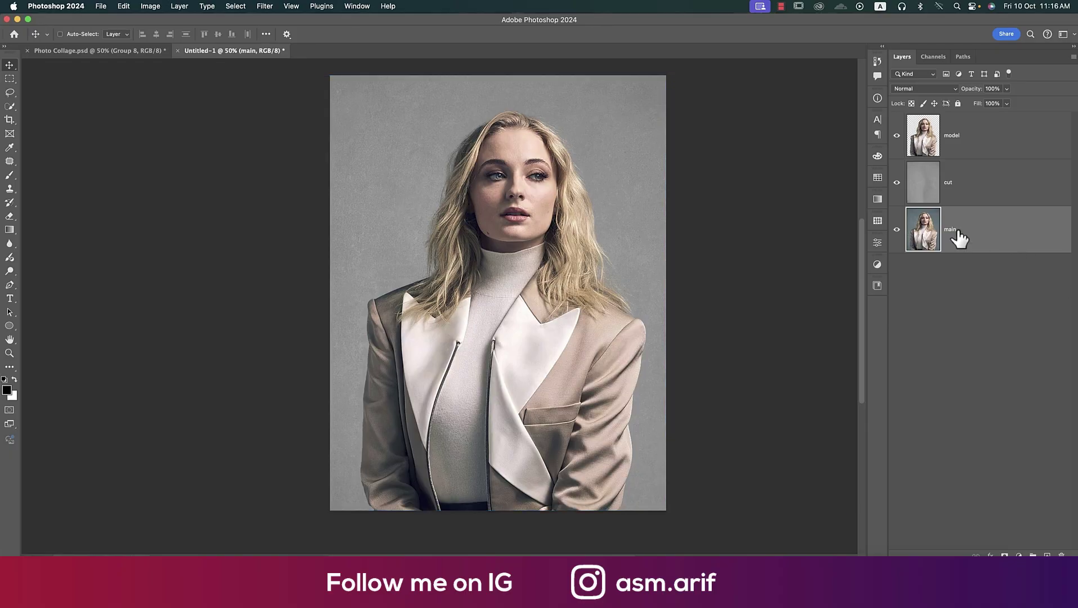
key("super")
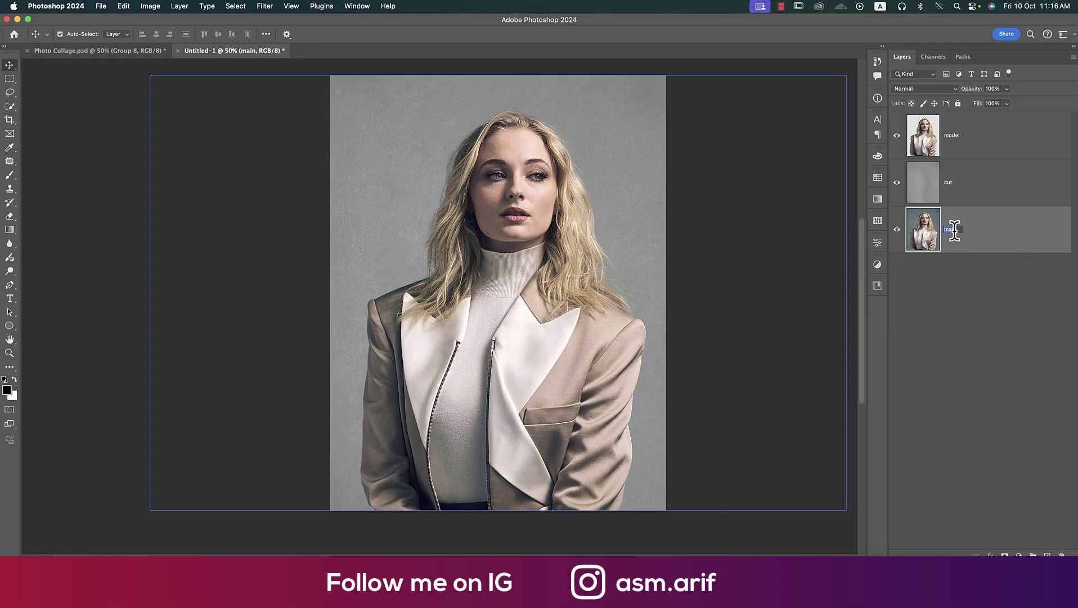
left_click(968, 194)
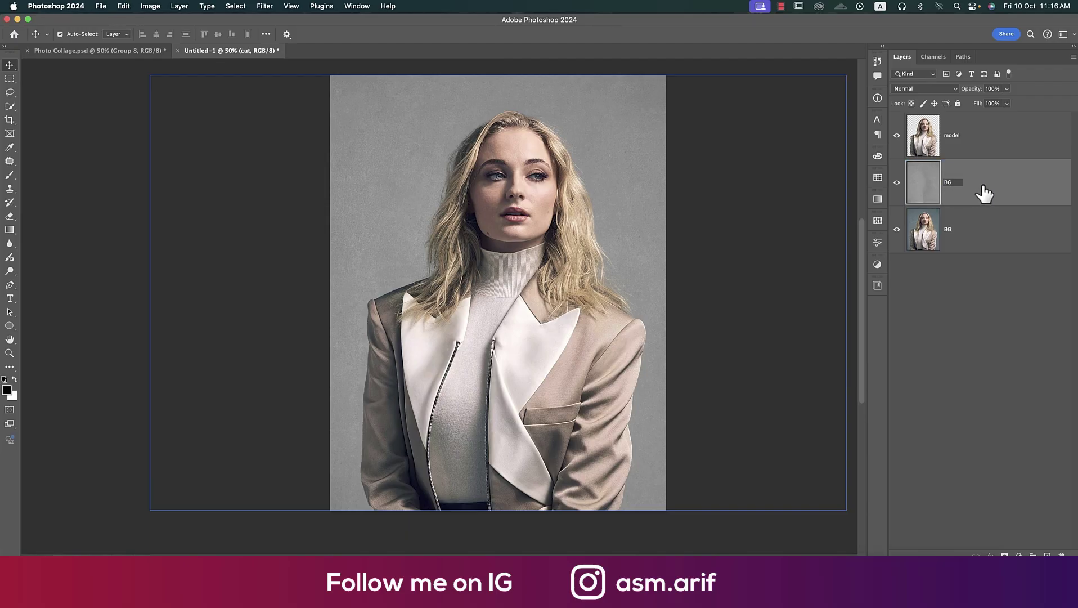
left_click(907, 229)
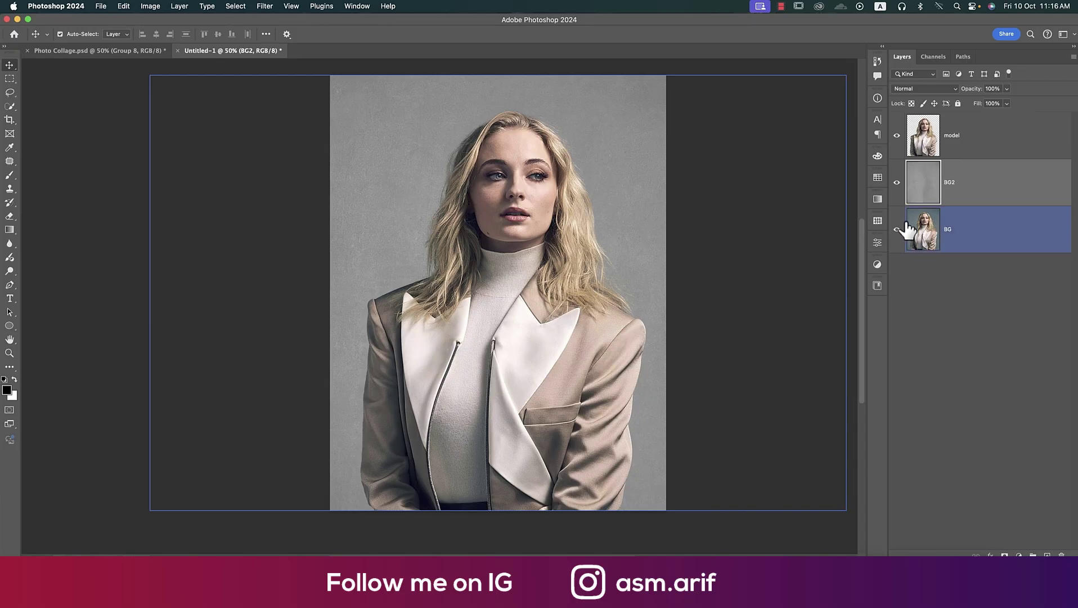
left_click(897, 229)
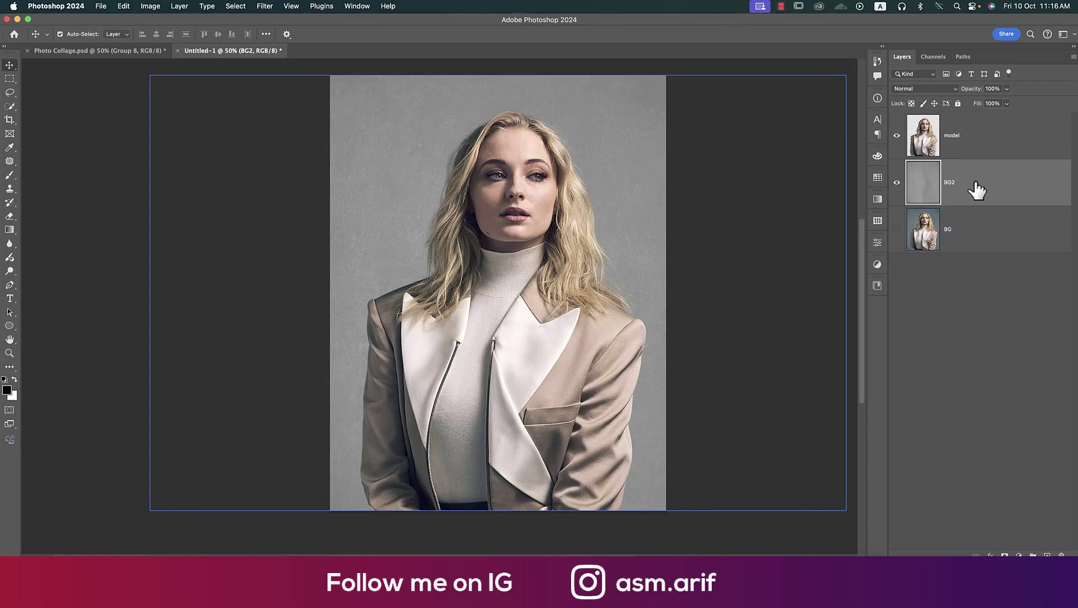
left_click(990, 149)
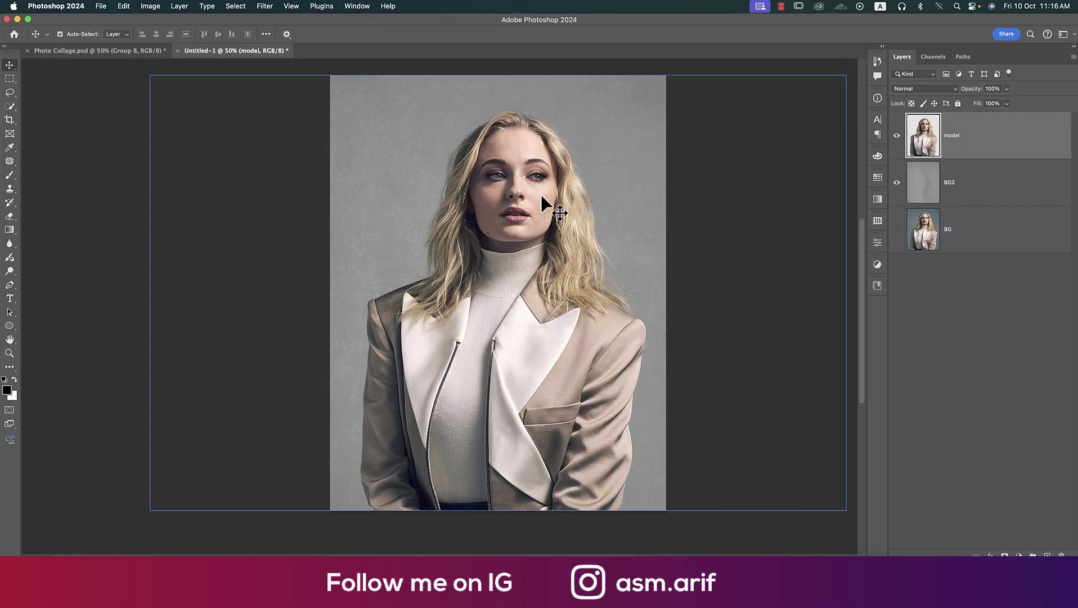
Free Transform the model layer, scaling it to about 86% and shifting it right
key("ctrl+t")
left_click_drag(495, 78, 498, 142)
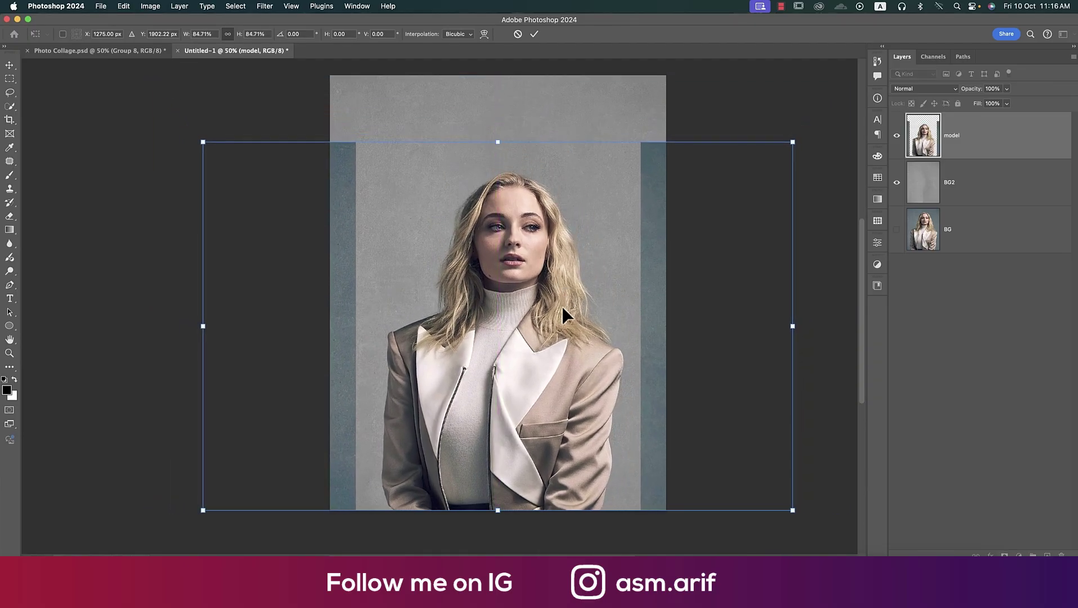
left_click_drag(563, 308, 582, 314)
key("Return")
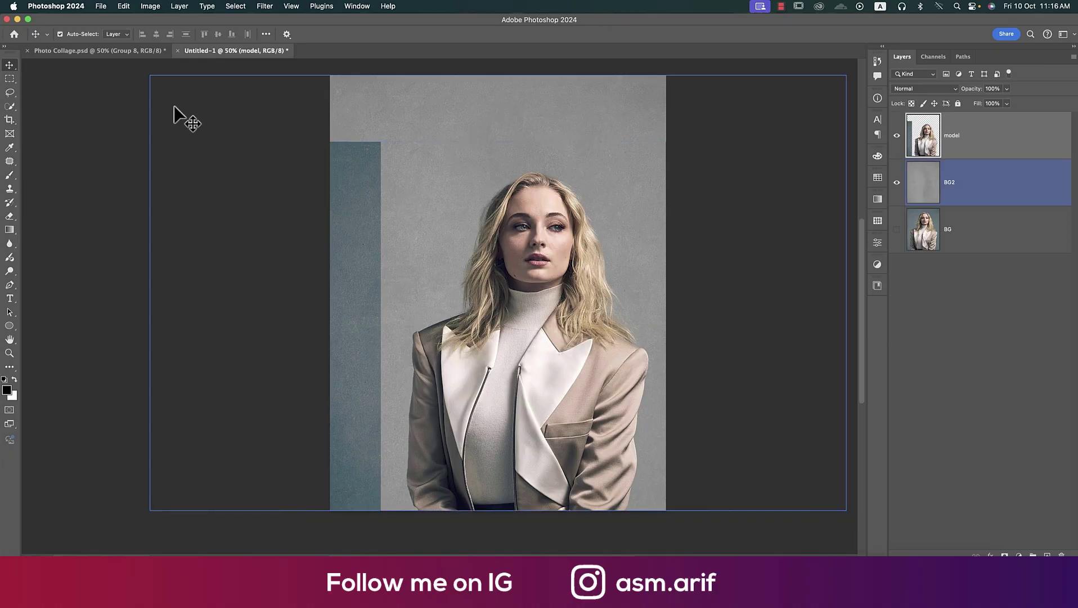
Select and delete the leftover blue strip along the left edge
left_click(10, 79)
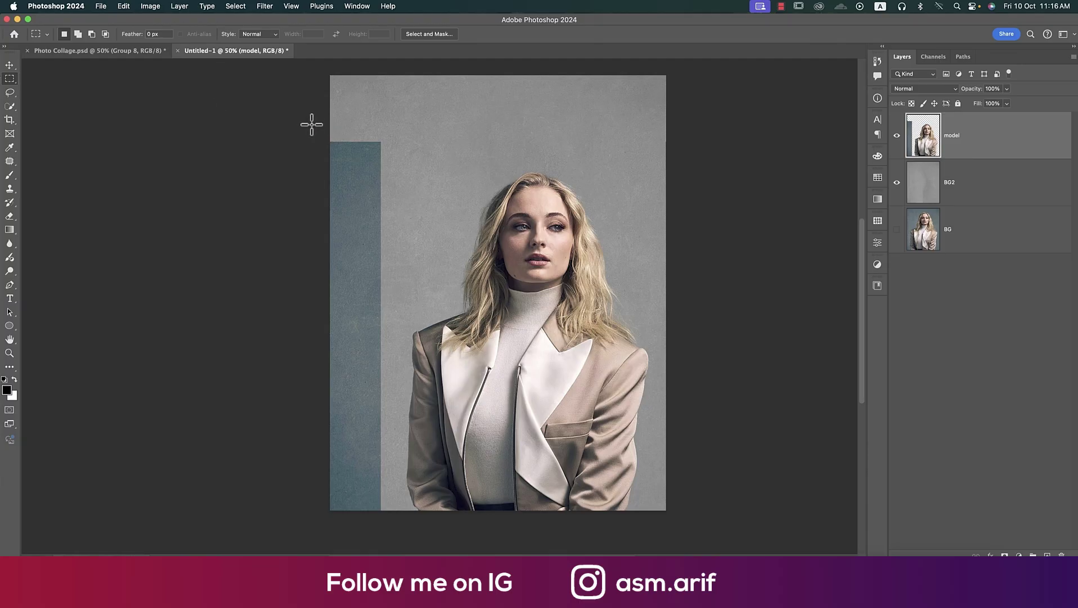
left_click_drag(312, 124, 389, 526)
key("Delete")
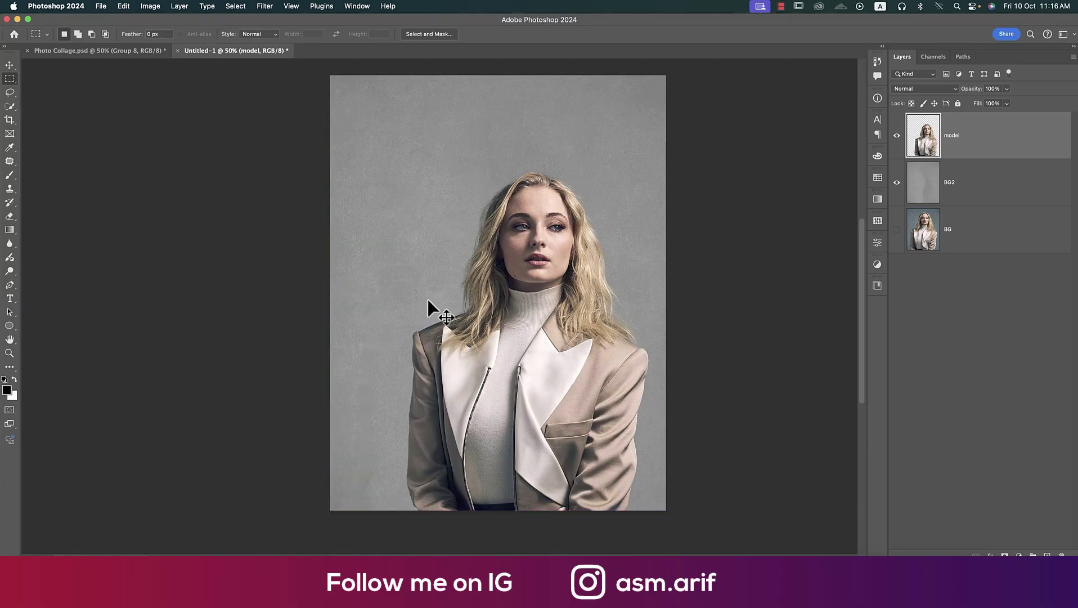
Pick the Rectangle Tool and view the Photo Collage.psd TURNER poster for reference
left_click(12, 66)
left_click(115, 52)
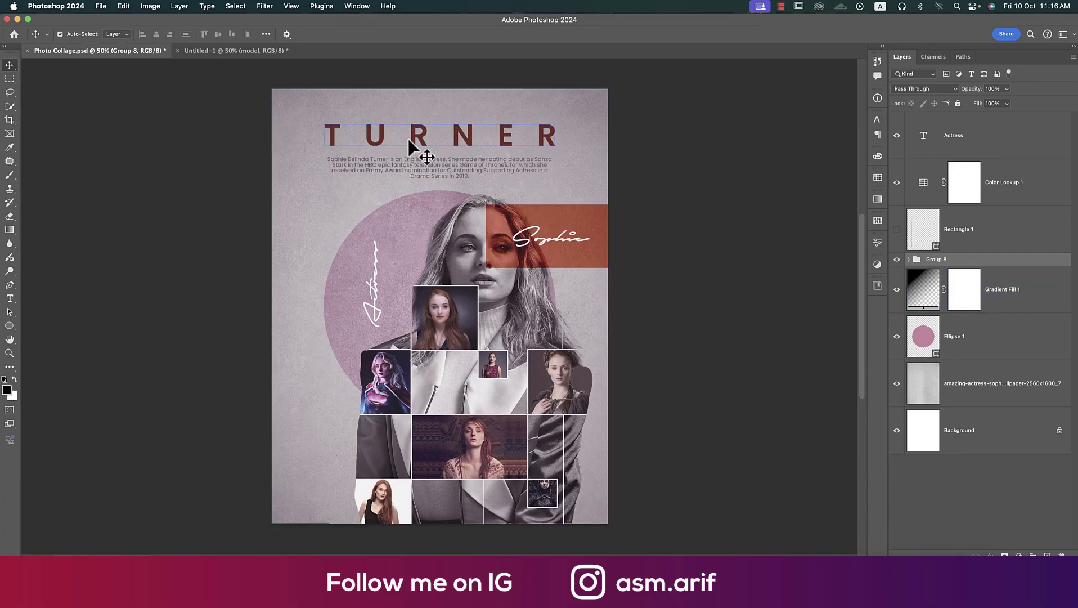
left_click(260, 51)
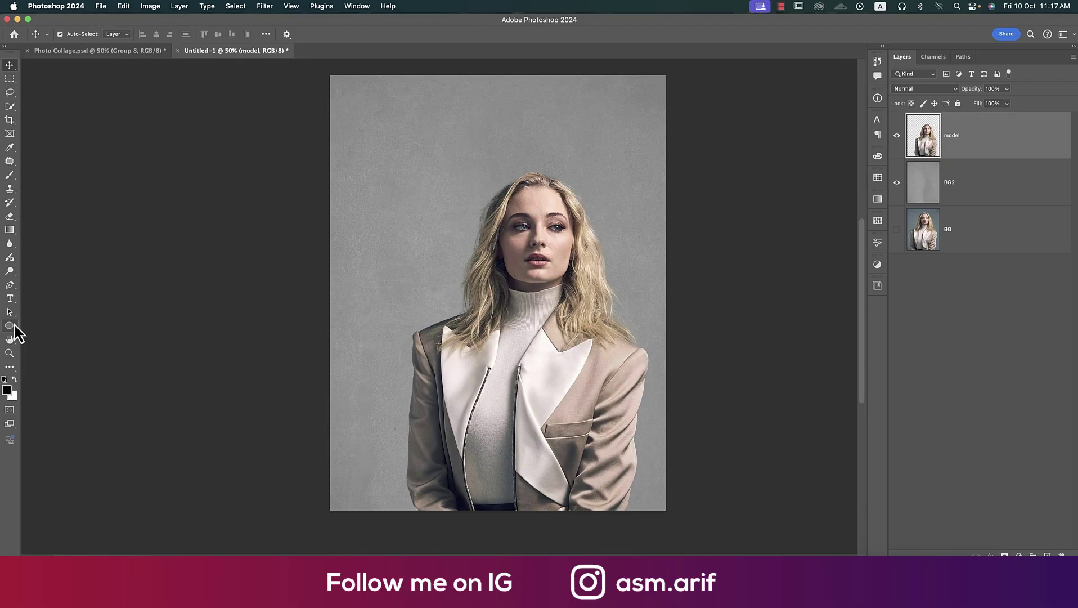
left_click_drag(14, 326, 59, 324)
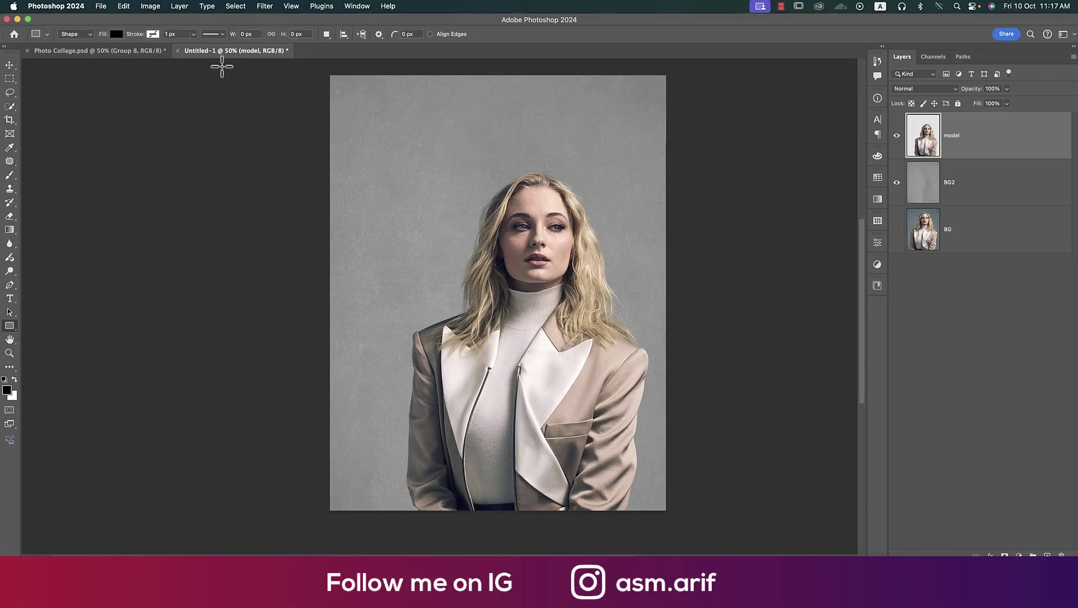
left_click(136, 51)
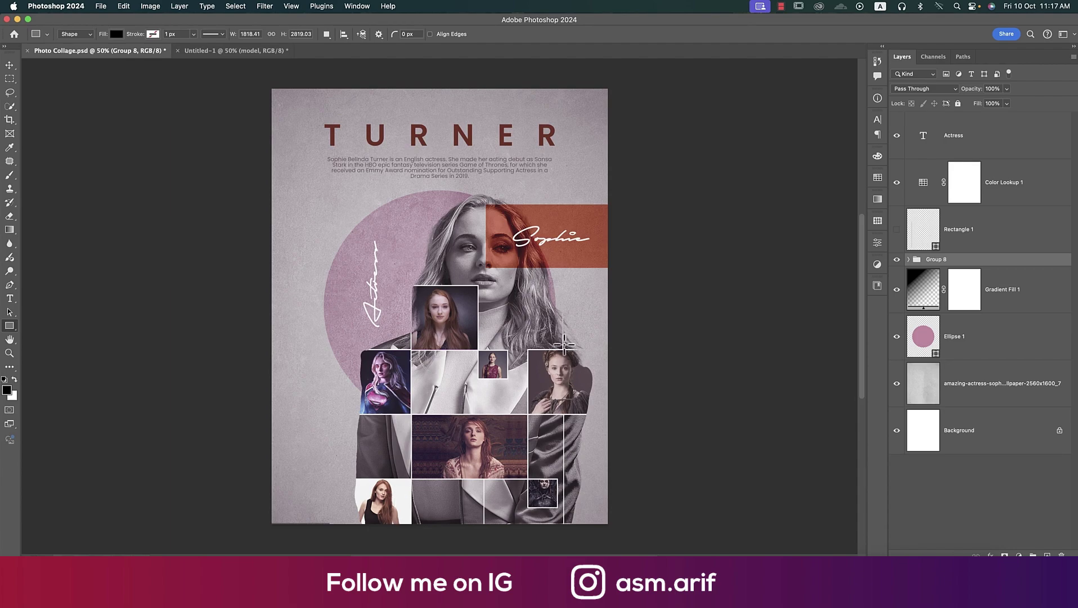
Draw a black square near the top-left with a white 10 px outline
left_click(256, 52)
left_click_drag(369, 118, 426, 174)
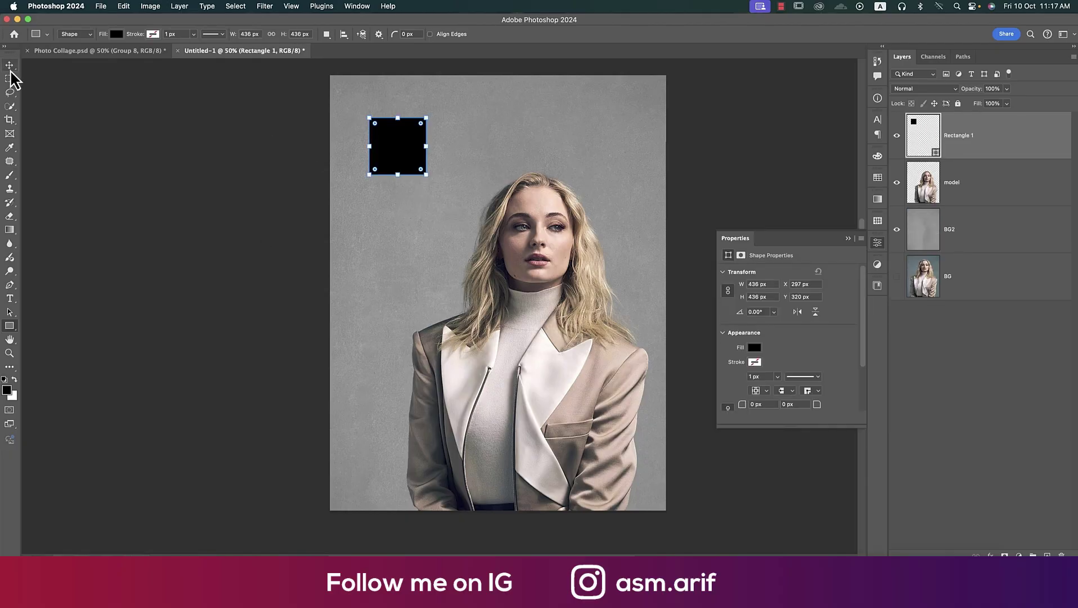
scroll(773, 300, "down", 1)
left_click(755, 337)
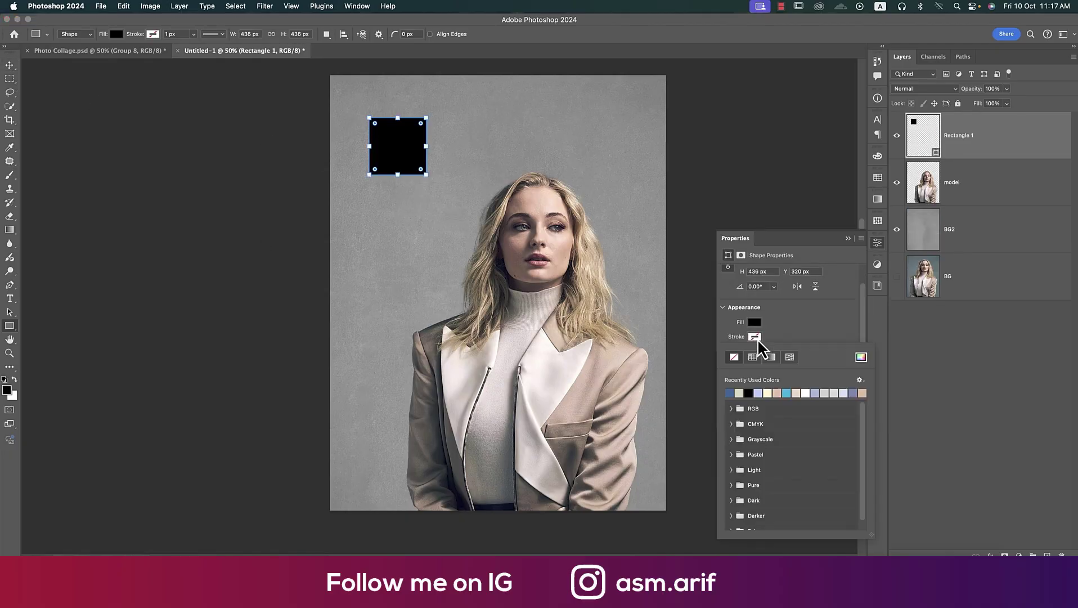
left_click(806, 394)
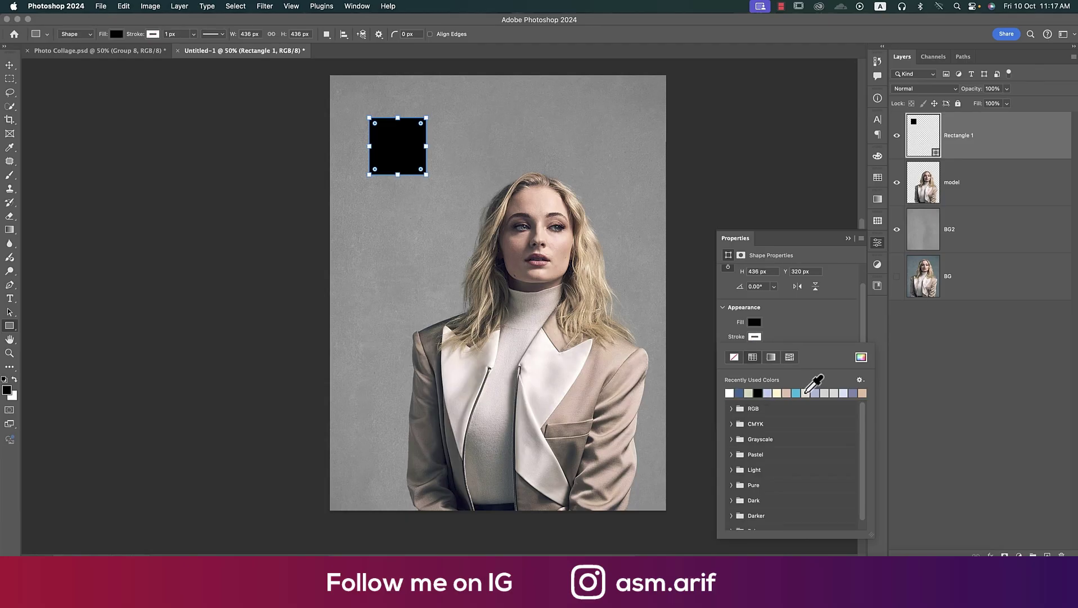
left_click(786, 328)
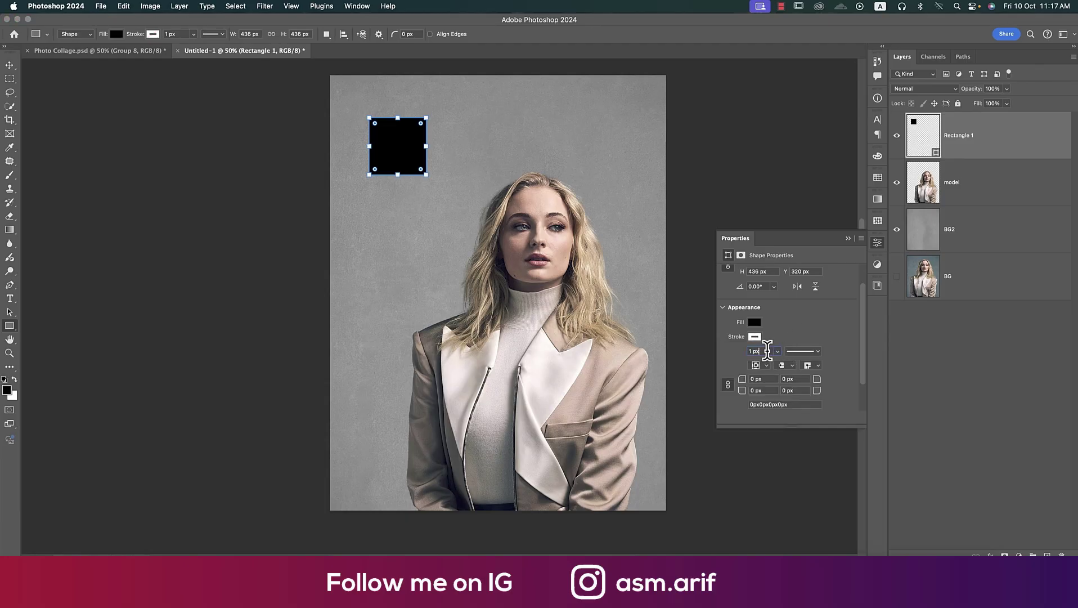
type("0")
key("Return")
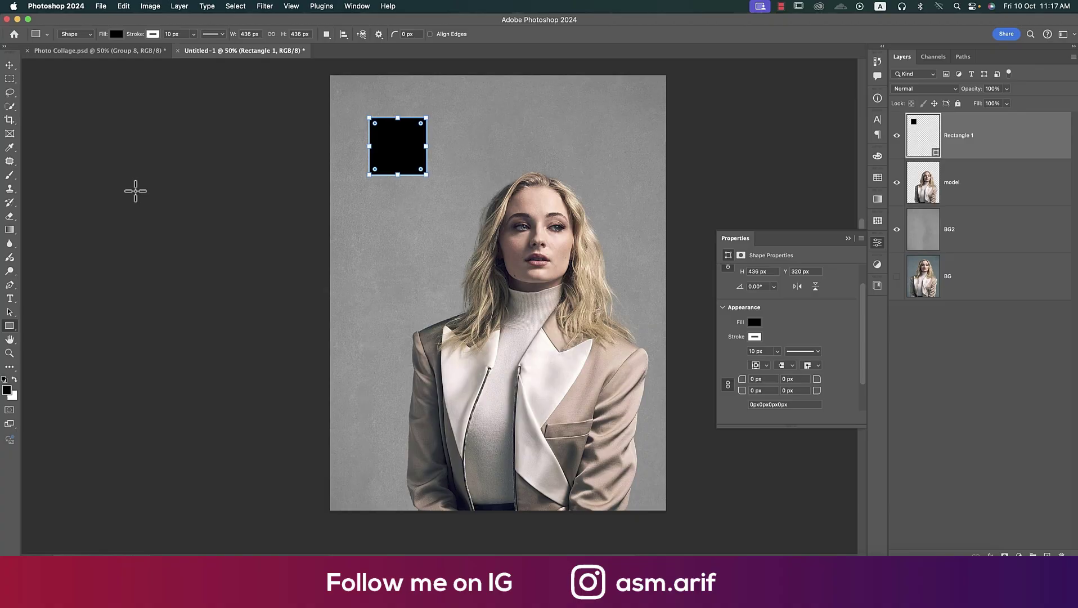
Duplicate the square down the left side and into wide rectangles across the rows
key("v")
left_click_drag(396, 157, 414, 299)
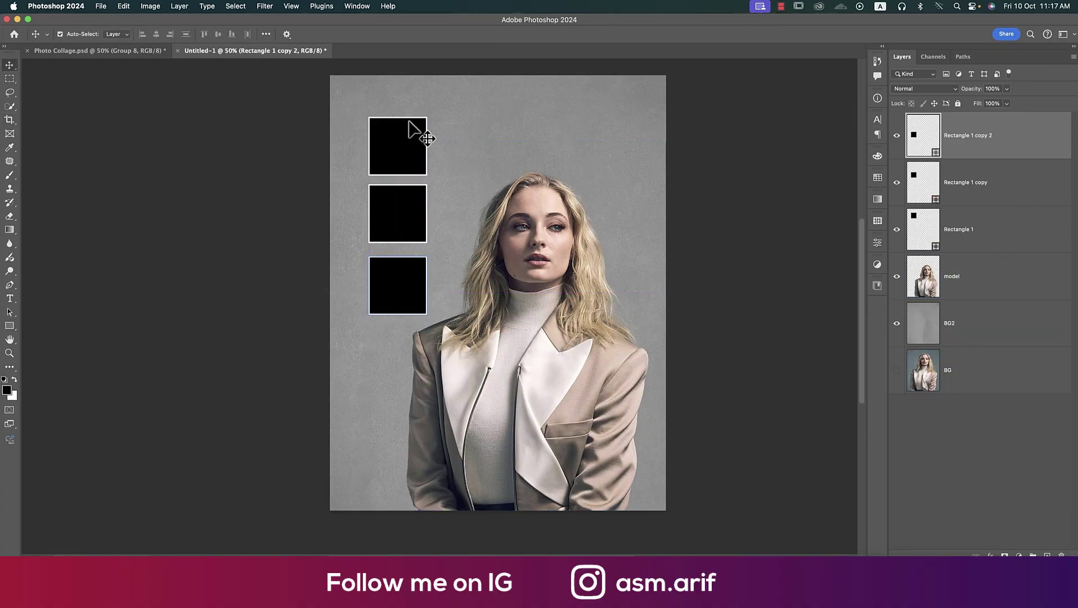
left_click(414, 145)
left_click_drag(406, 138, 480, 140)
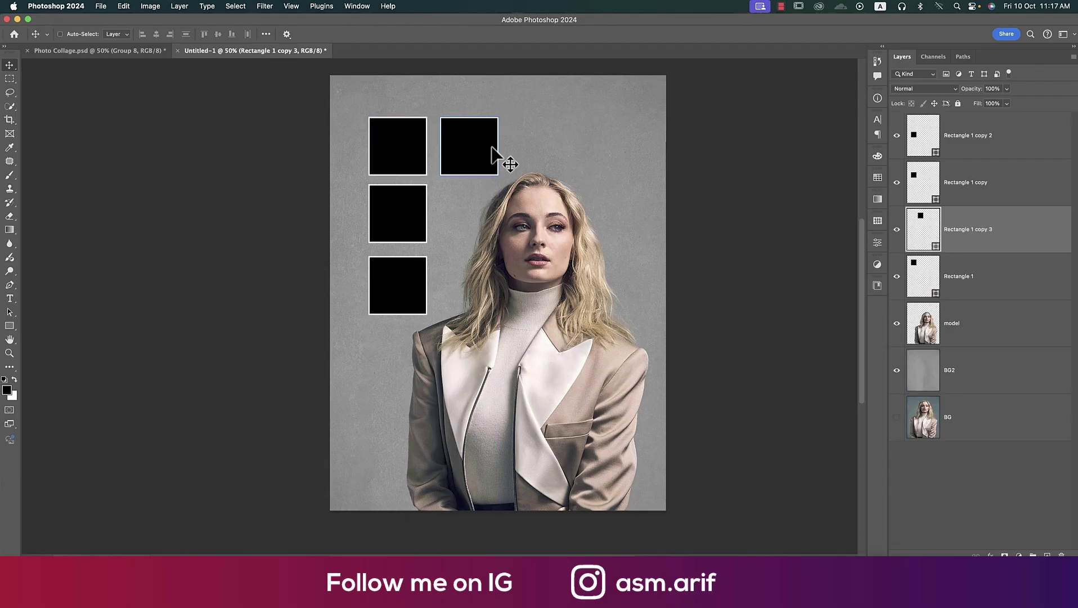
key("super+t")
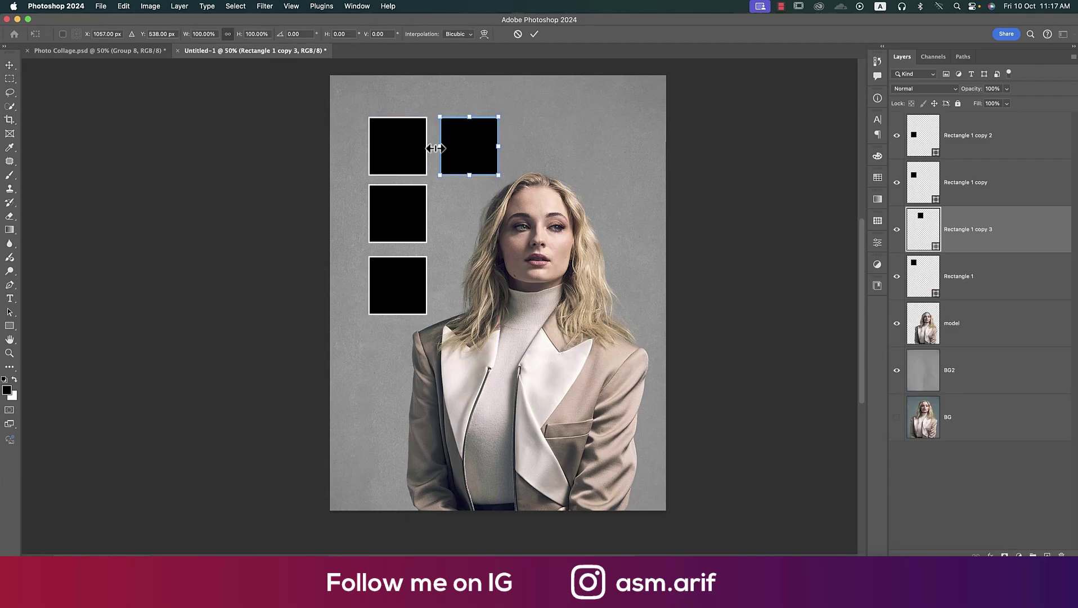
left_click_drag(498, 150, 471, 226)
key("Return")
left_click_drag(489, 214, 491, 286)
left_click_drag(490, 147, 692, 148)
key("ctrl+t")
key("Return")
Move the bottom-left square and a wide rectangle down to the canvas bottom over the jacket
left_click(414, 313)
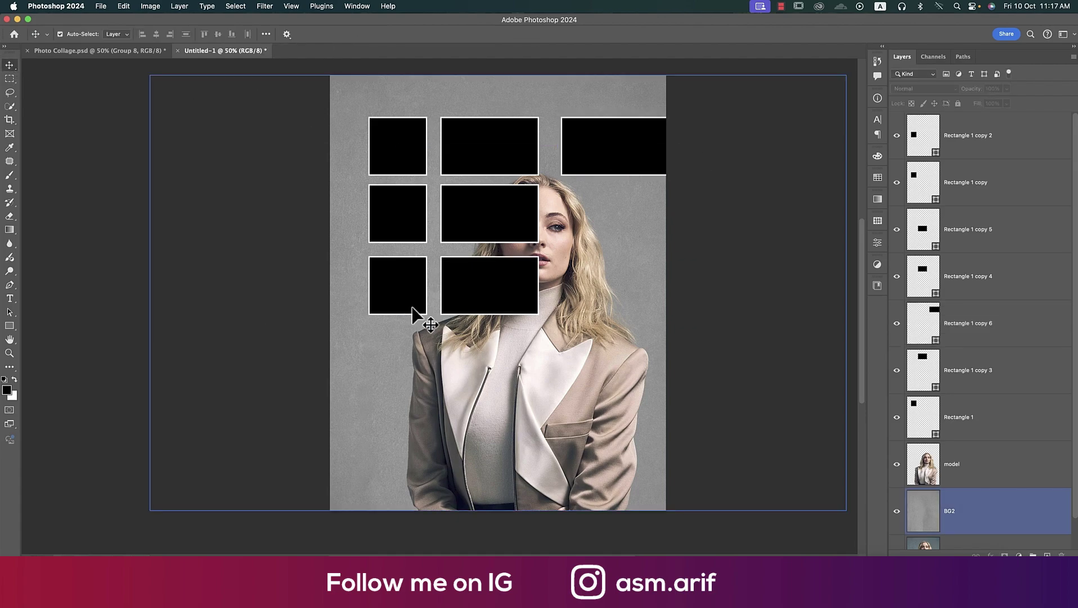
left_click_drag(409, 308, 432, 498)
left_click_drag(493, 299, 494, 433)
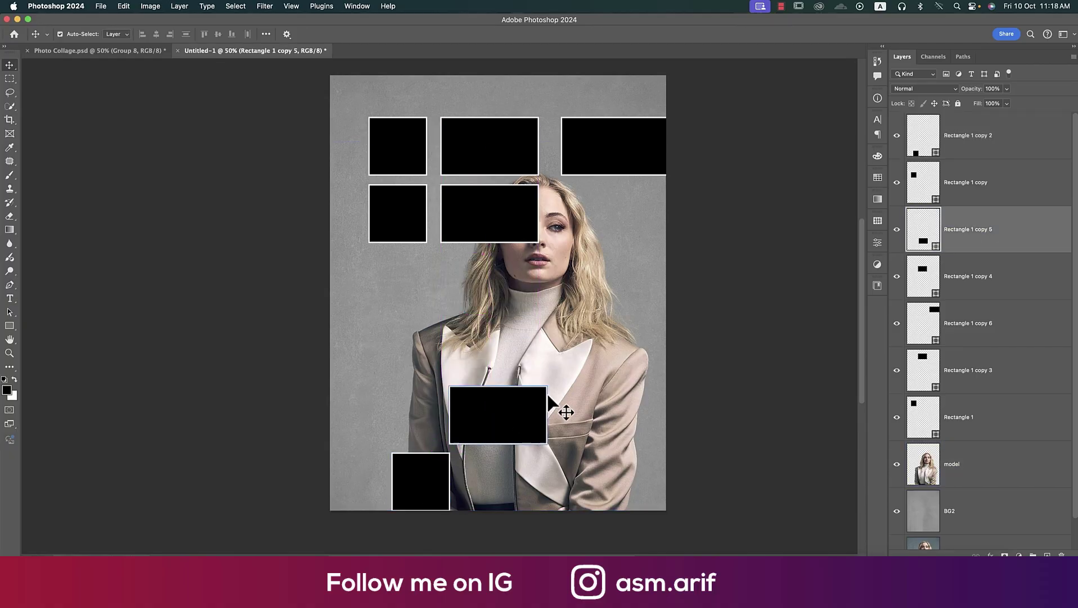
left_click(565, 415)
left_click(489, 416)
scroll(489, 416, "up", 5)
left_click_drag(382, 423, 340, 442)
scroll(416, 436, "down", 5)
Arrange the remaining blocks into a cross-shaped grid and delete the extra rectangle
left_click_drag(416, 435, 349, 349)
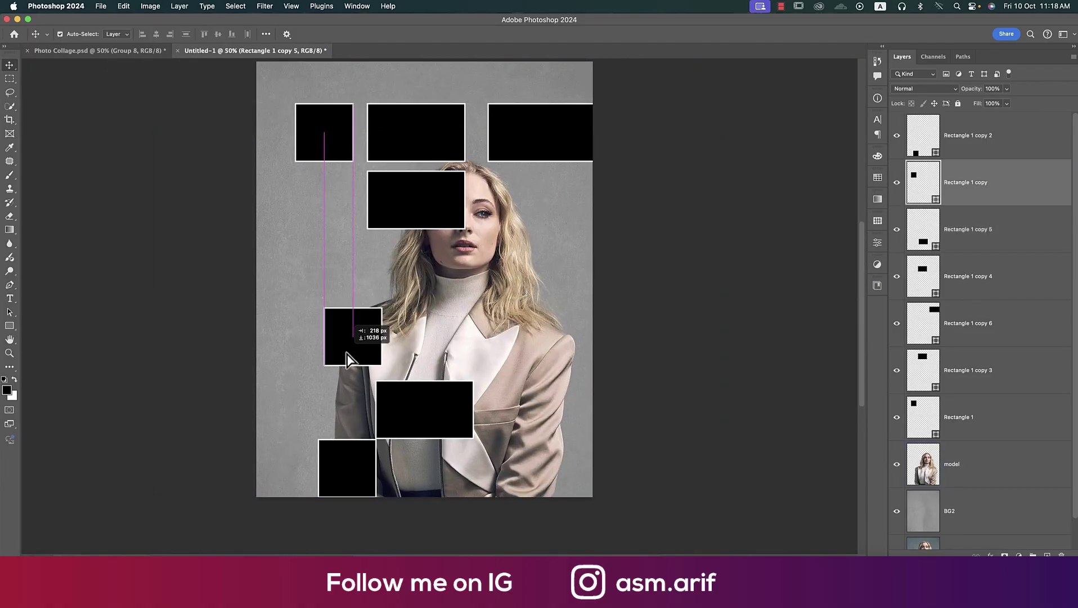
left_click_drag(421, 218, 434, 312)
left_click_drag(330, 139, 507, 474)
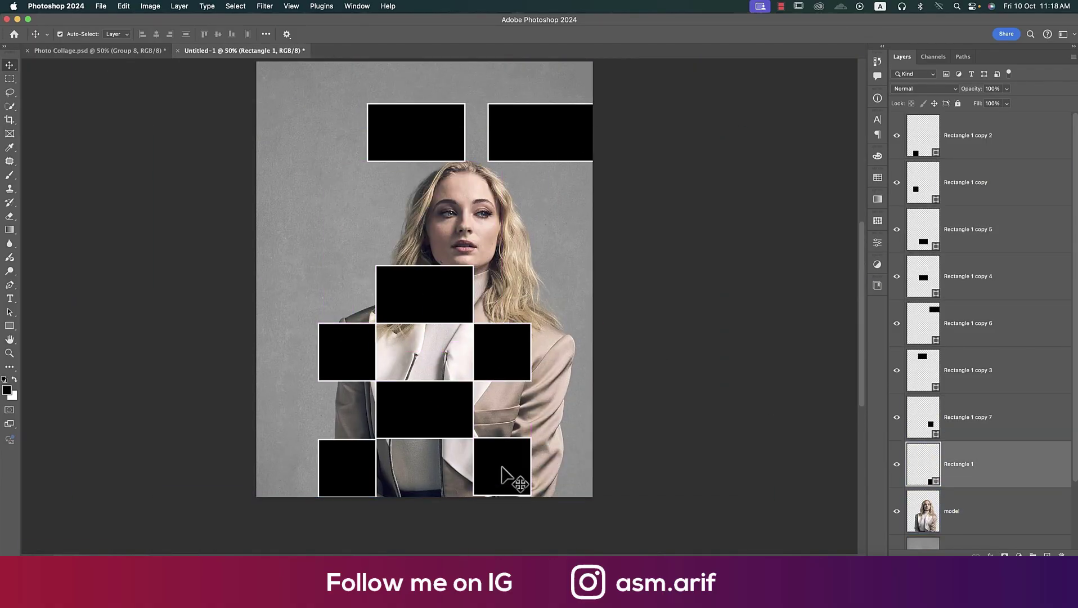
left_click_drag(503, 132, 609, 210)
key("Delete")
key("super+minus")
scroll(502, 257, "up", 4)
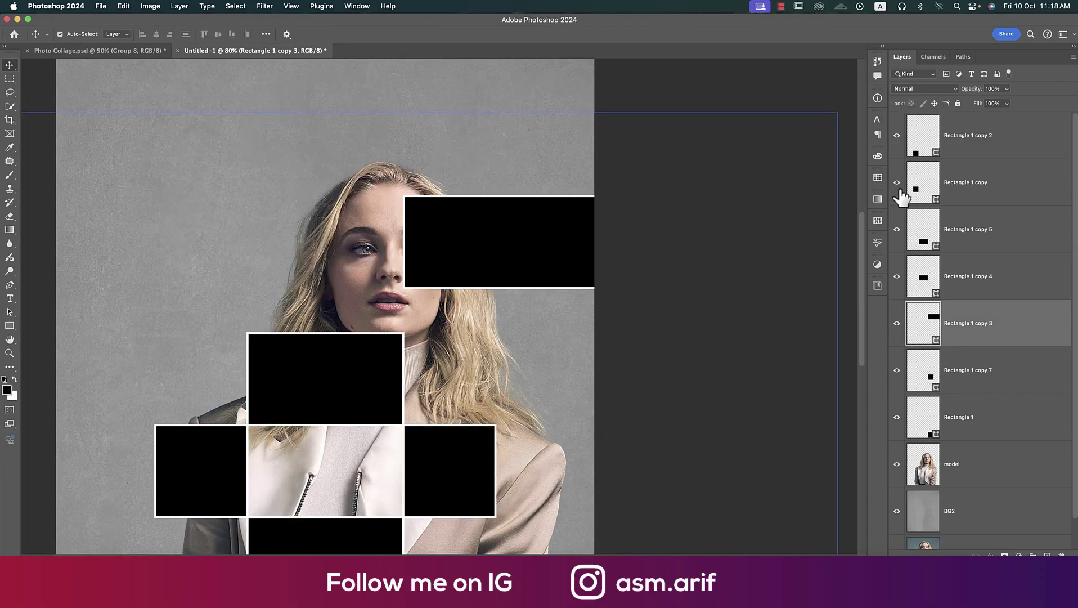
Set the stroke of the wide rectangle beside her face (Rectangle 1 copy 3) to none
left_click(878, 243)
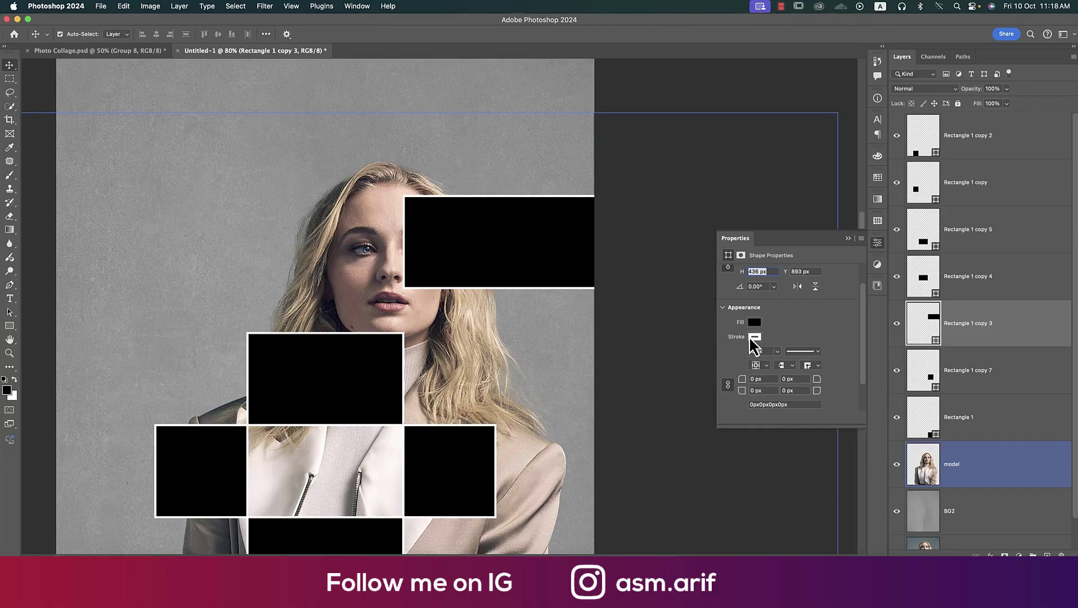
key("super+minus")
key("super+minus")
left_click(878, 248)
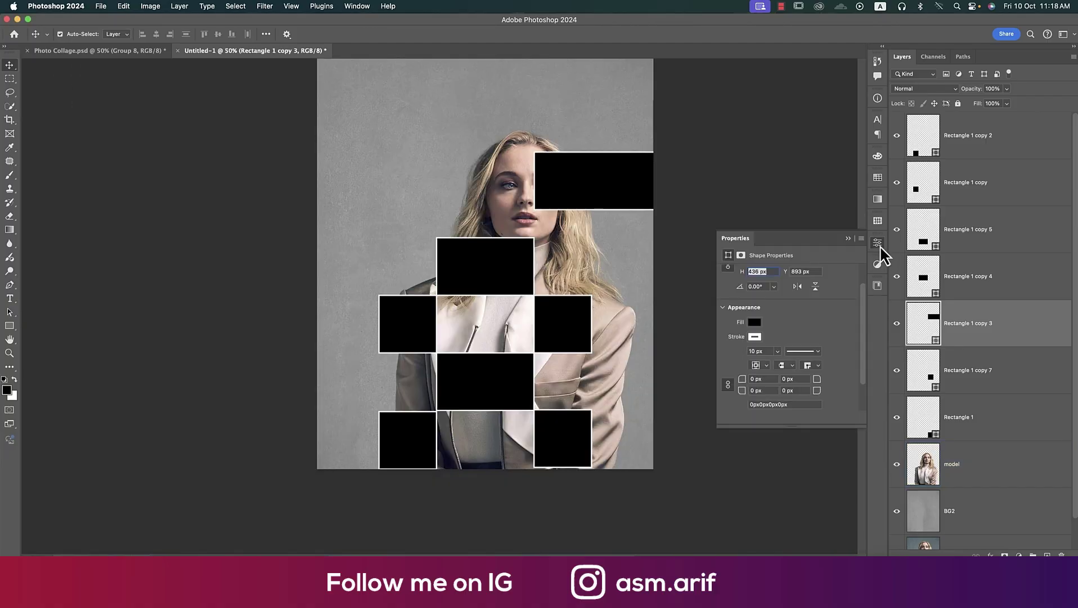
left_click(755, 337)
left_click(736, 359)
left_click(650, 31)
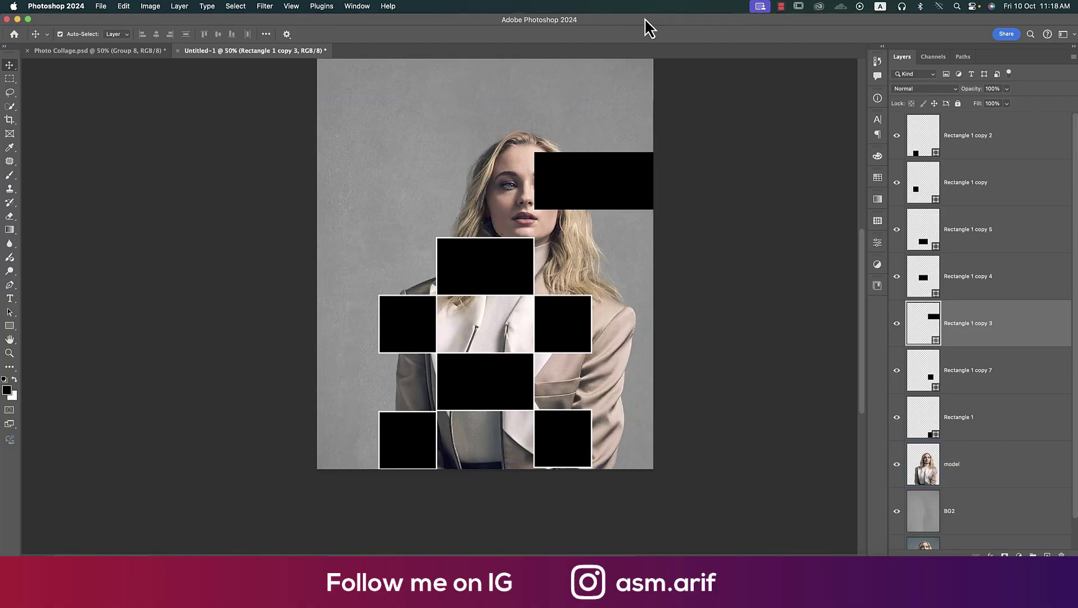
Nudge the bottom-right black square level with the bottom-left one, then fit the image in view
scroll(519, 220, "down", 2)
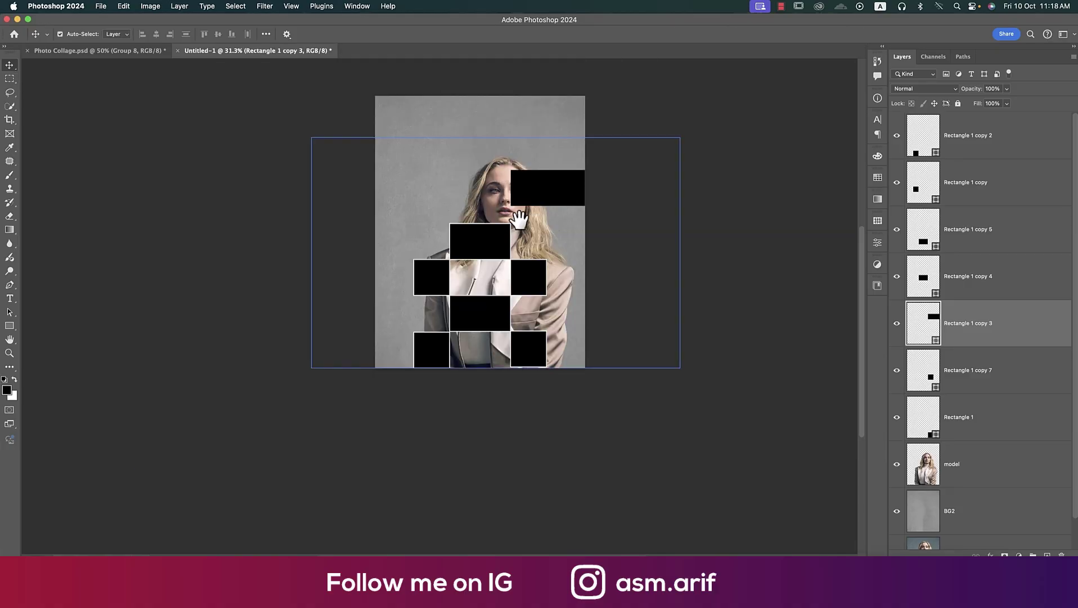
scroll(524, 225, "up", 1)
scroll(475, 321, "up", 3)
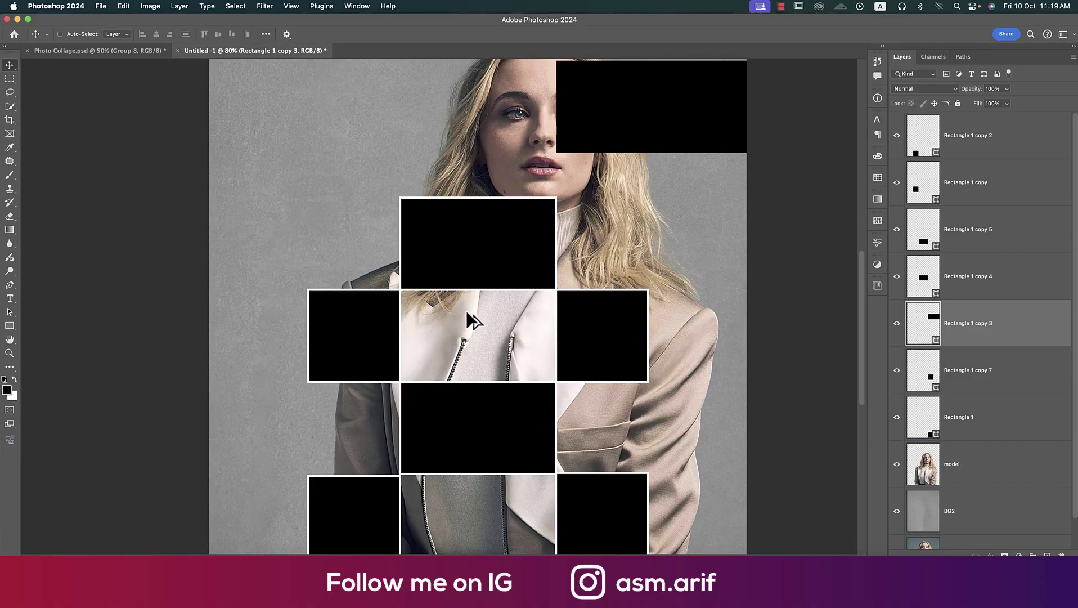
left_click(484, 253, "super")
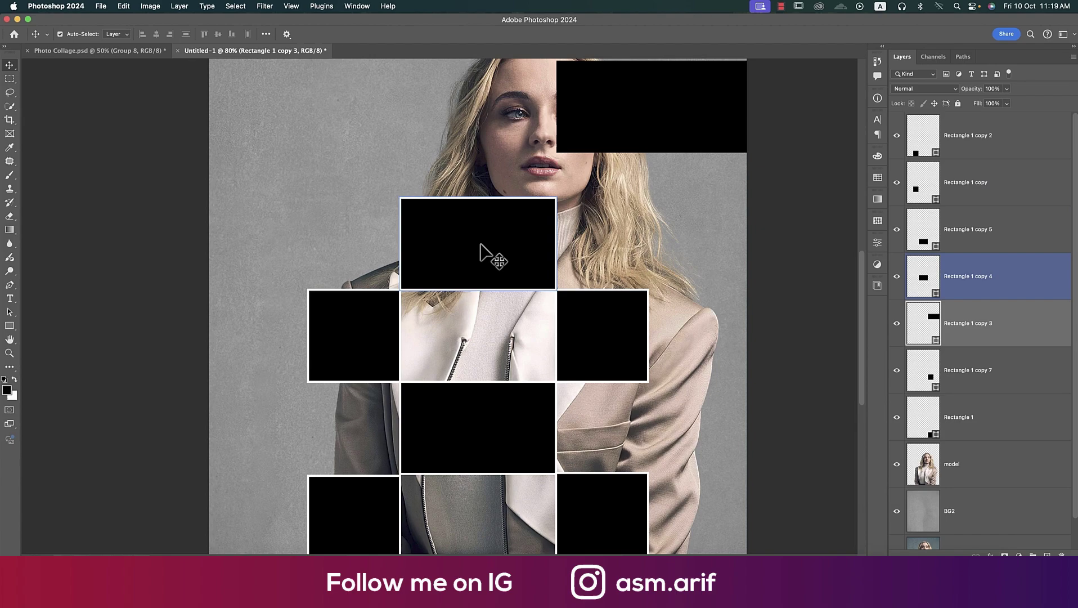
left_click(974, 422)
scroll(514, 433, "down", 3)
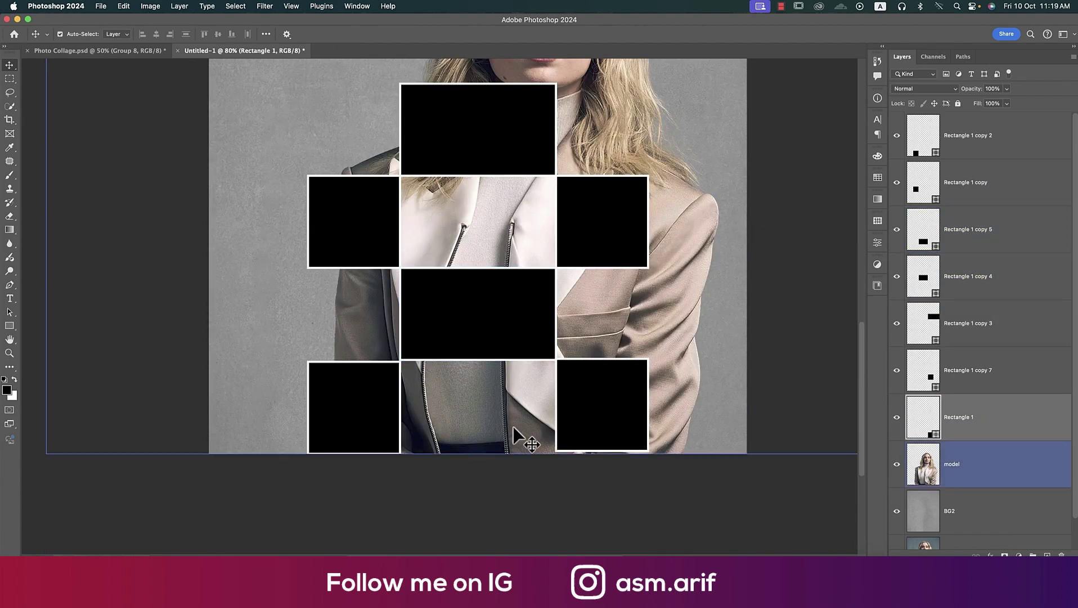
scroll(513, 434, "down", 3)
left_click(897, 417)
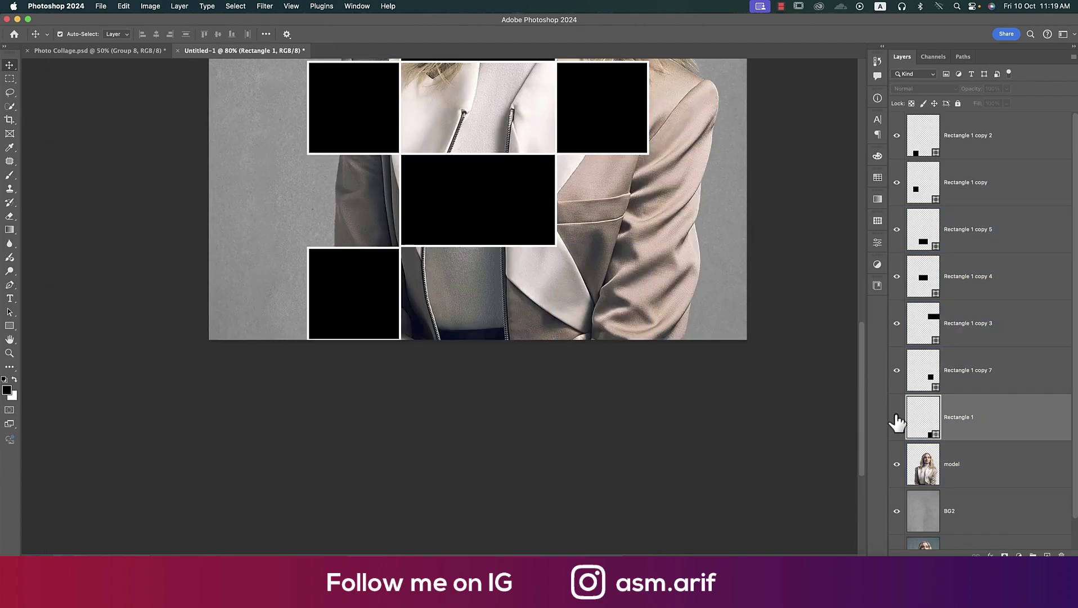
left_click(897, 417)
left_click_drag(607, 294, 604, 291)
left_click(590, 398)
key("super+minus")
key("super+minus")
key("super")
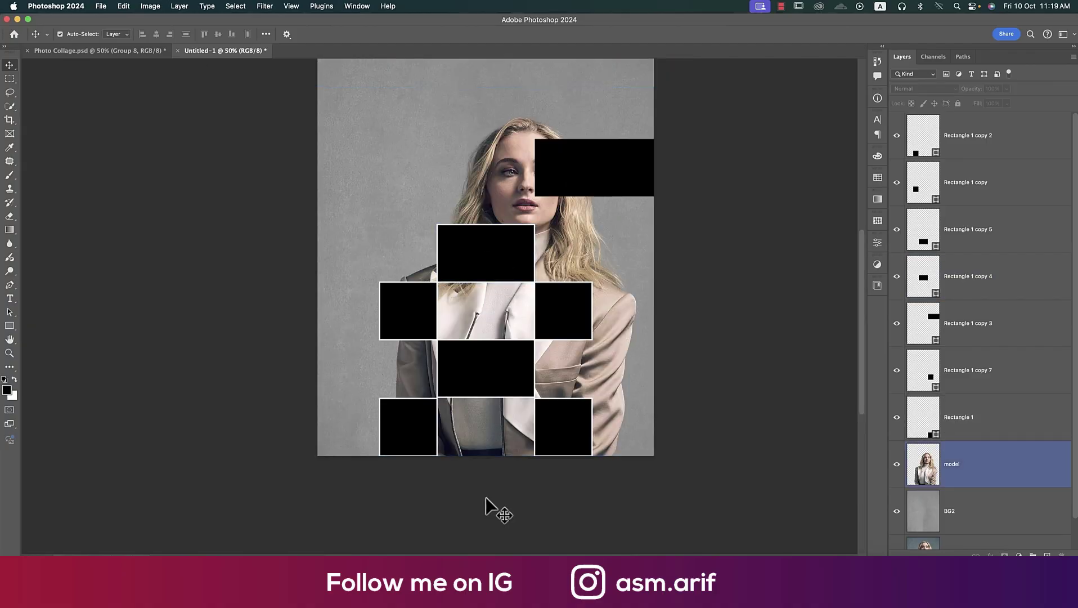
Draw a thin tall rectangle down the block grid with no stroke and a white fill
left_click(10, 326)
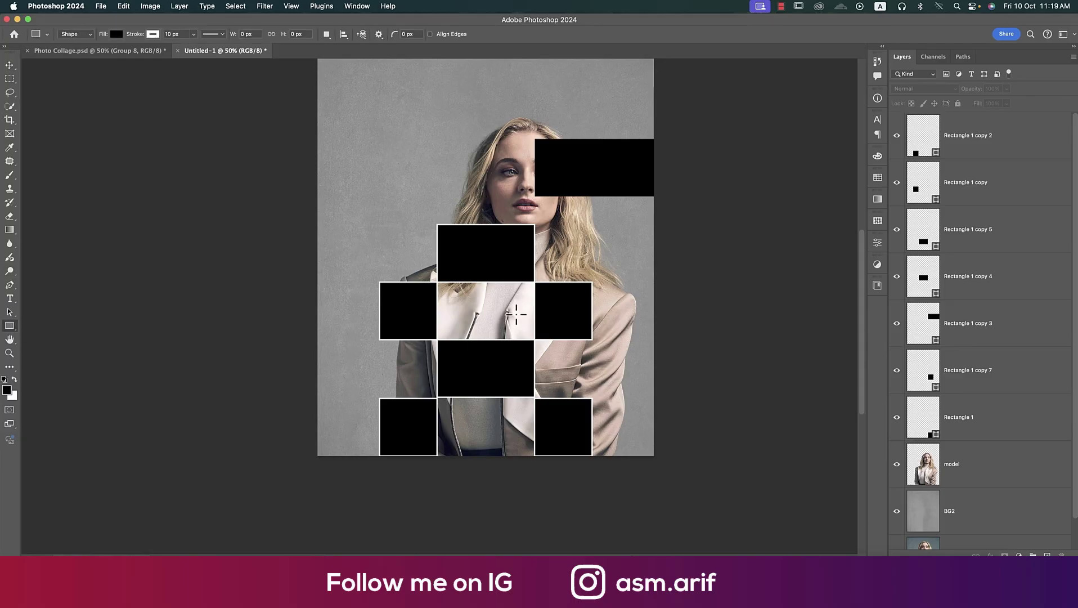
left_click_drag(479, 281, 480, 469)
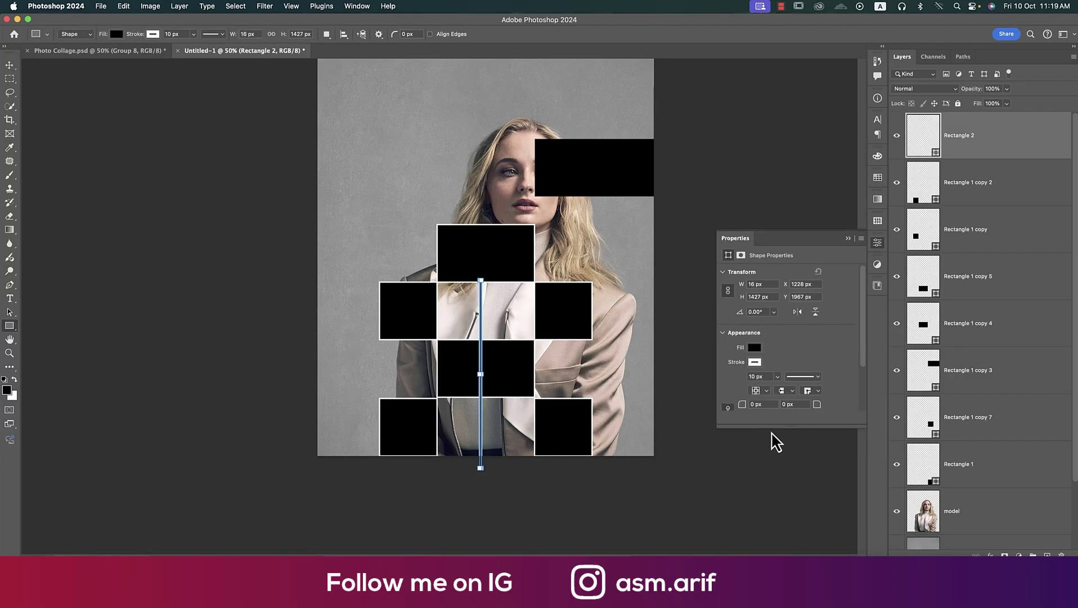
left_click(755, 365)
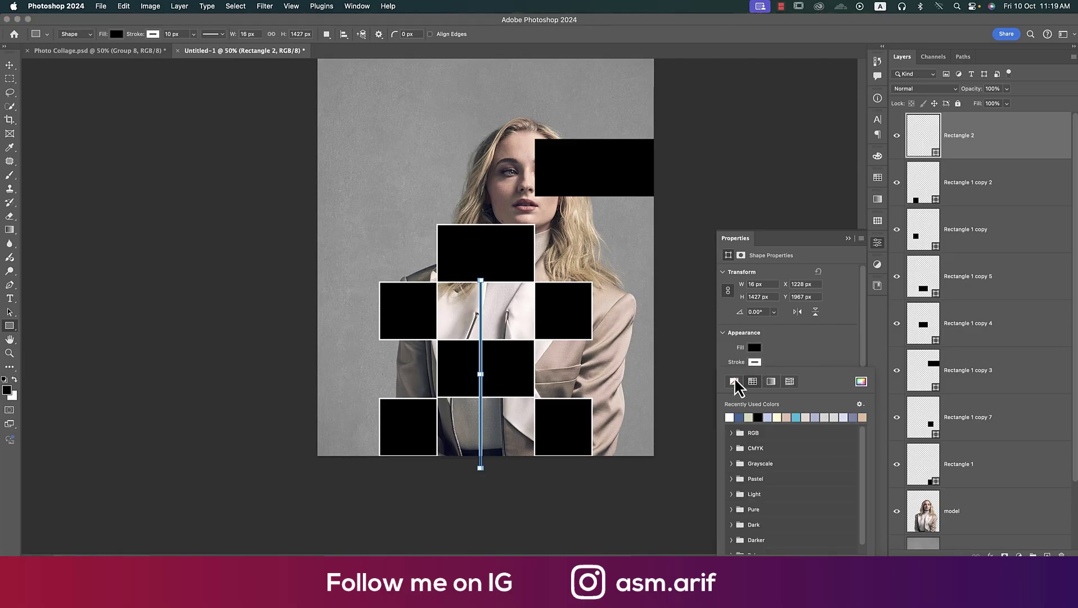
left_click(734, 381)
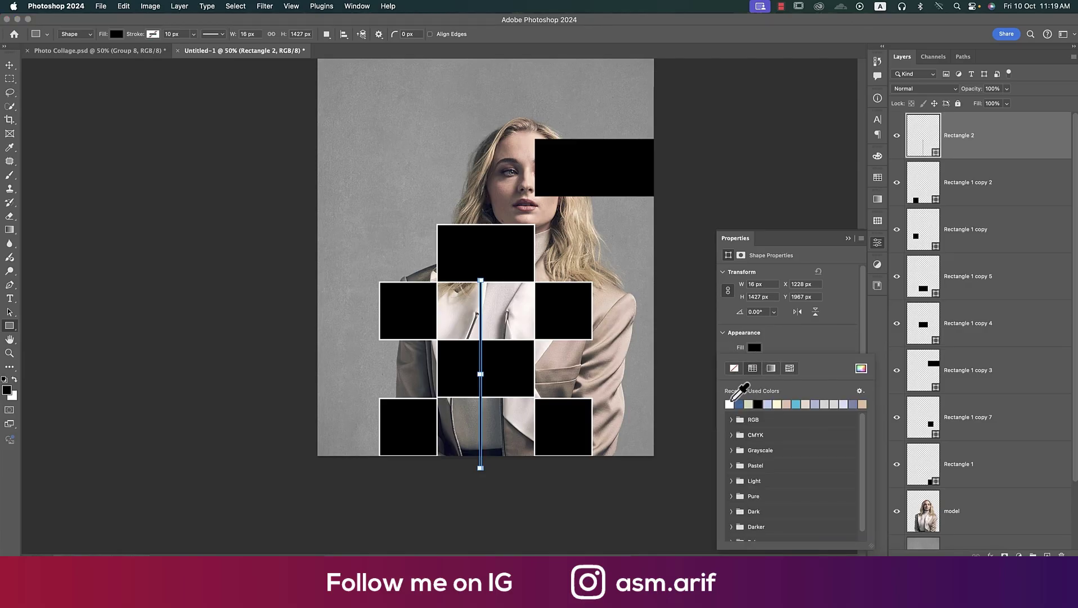
left_click(729, 404)
Move the Rectangle 2 line just above Rectangle 1 and place a duplicate to the right
left_click(10, 65)
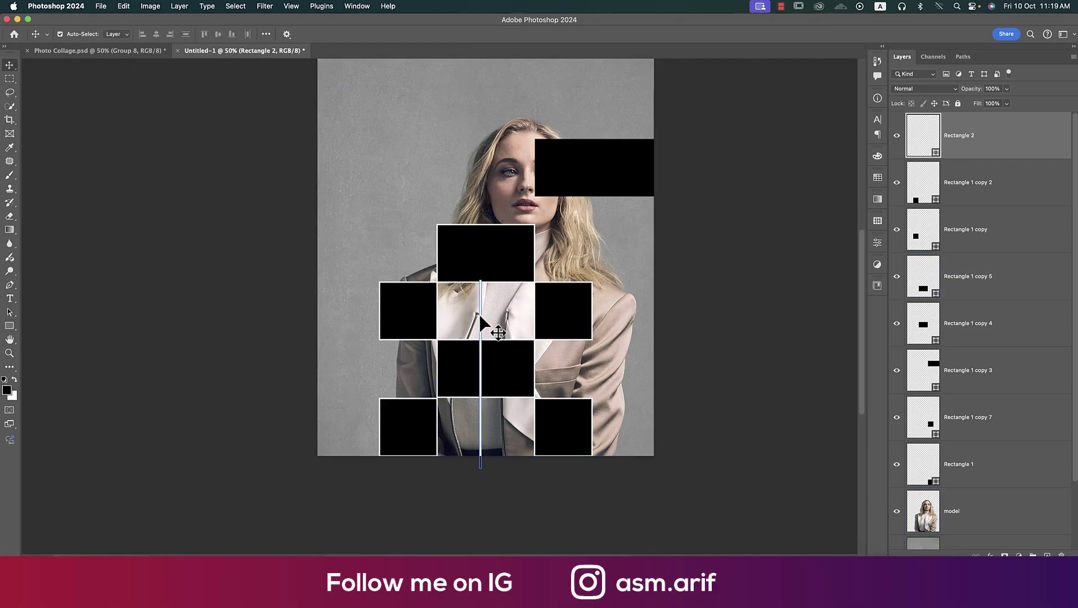
key("super+bracketleft")
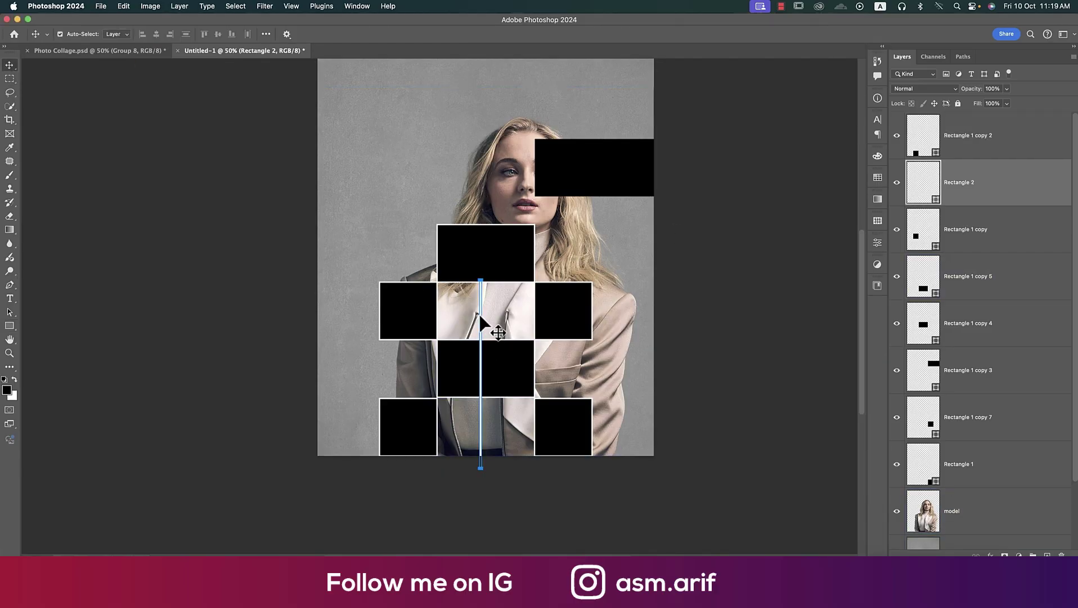
left_click_drag(1007, 191, 993, 462)
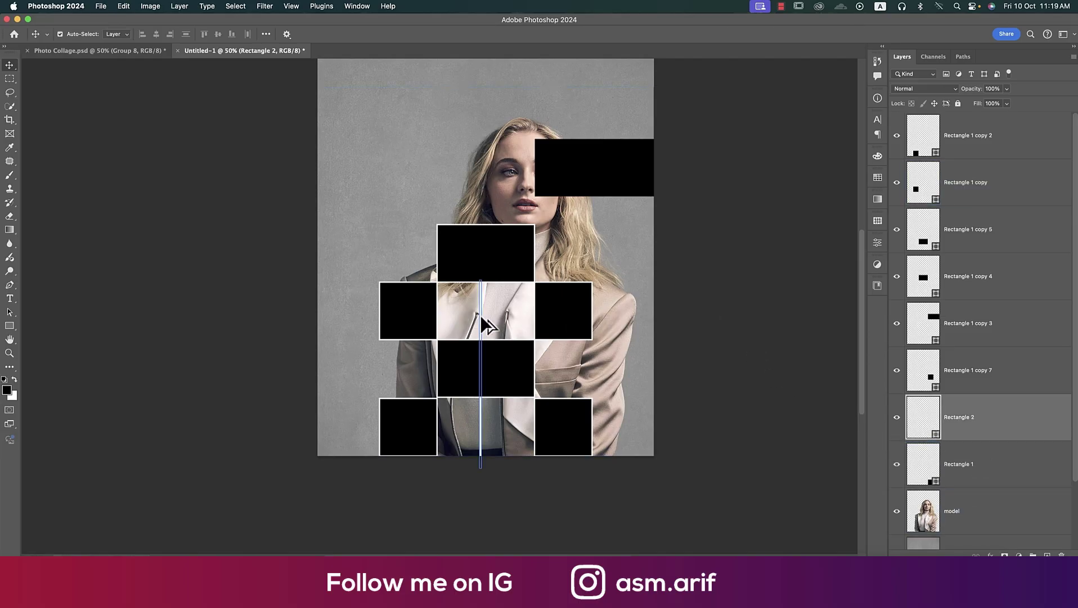
left_click_drag(488, 326, 597, 388)
Fill the top-right rectangle with red-orange ff4e00 and set its blend mode to Multiply
left_click(602, 173)
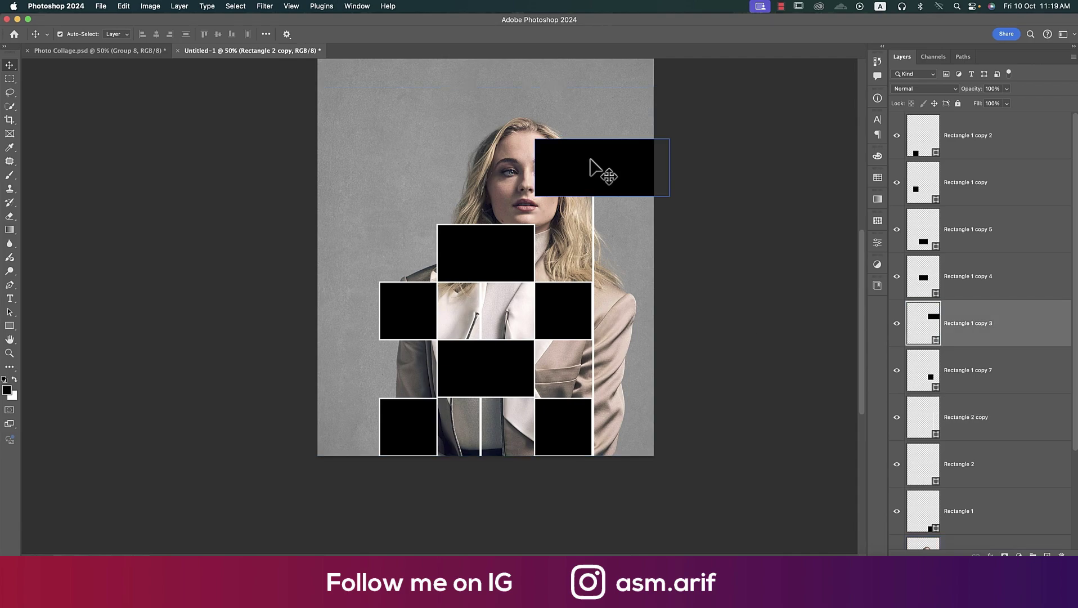
double_click(917, 324)
left_click_drag(788, 163, 792, 190)
left_click_drag(754, 84, 780, 67)
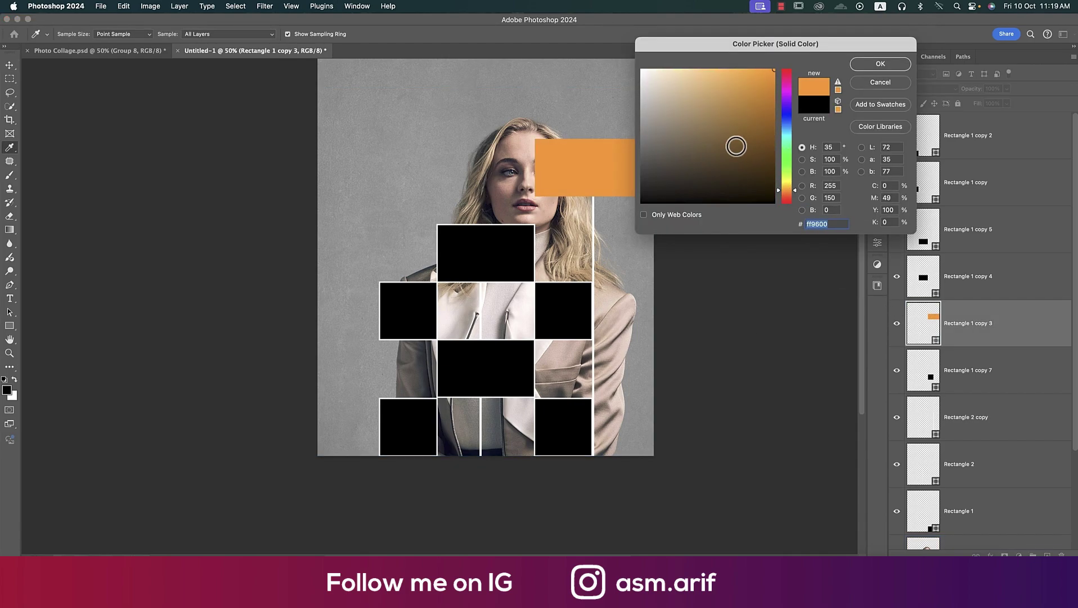
left_click_drag(786, 194, 789, 198)
left_click(876, 65)
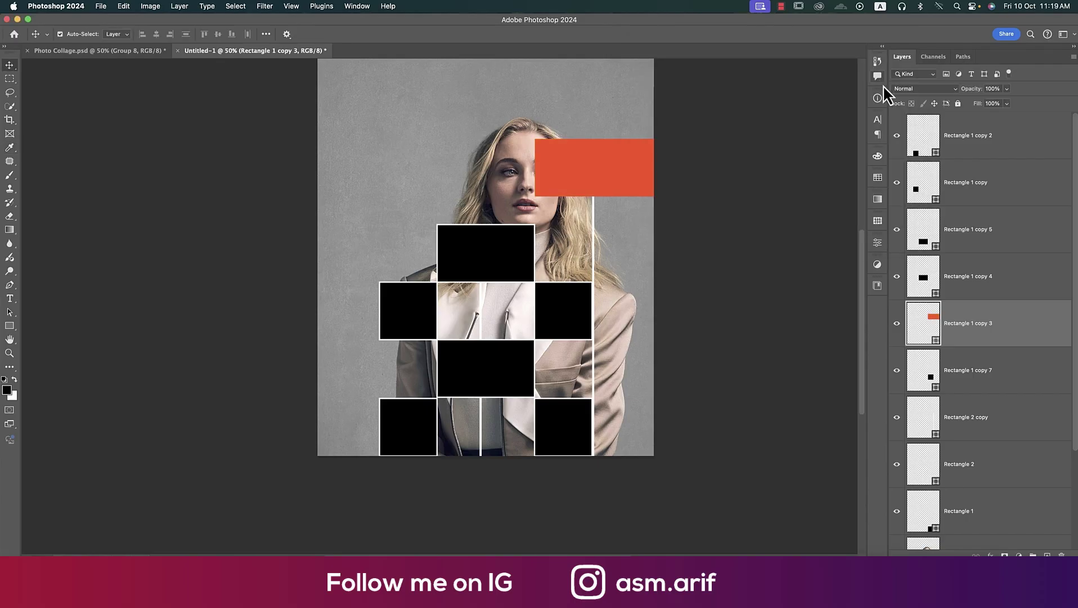
left_click(906, 88)
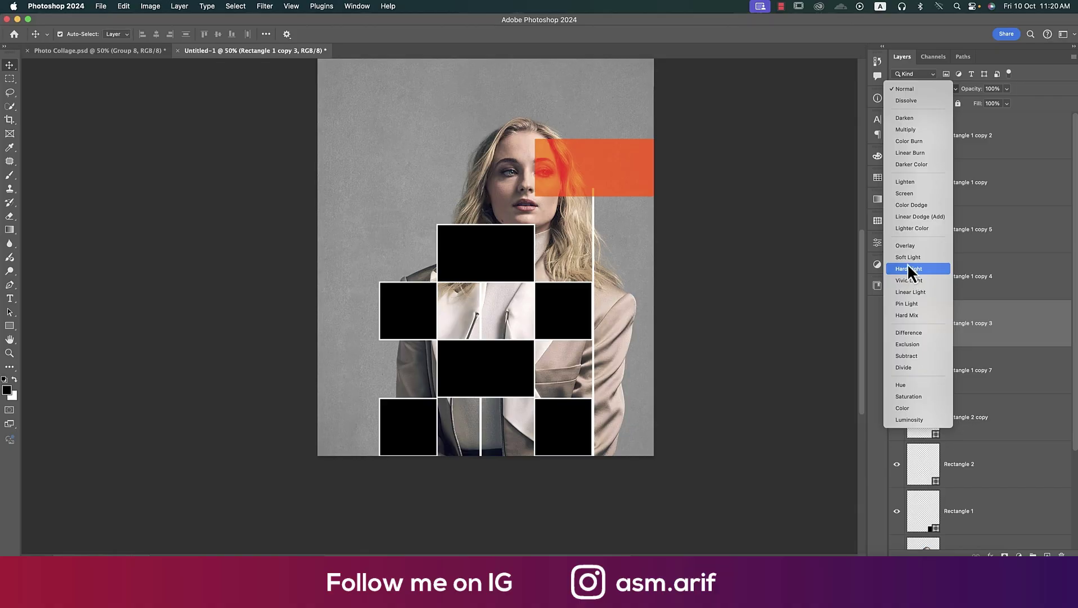
left_click(910, 130)
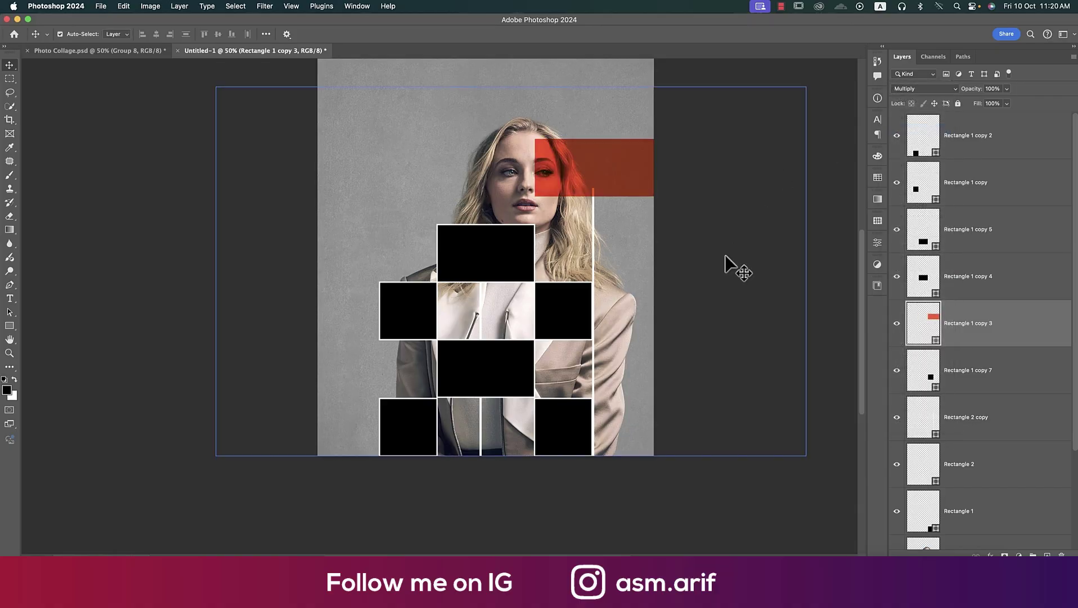
Pan the view and toggle the top black block's visibility to identify its layer
left_click_drag(731, 264, 686, 228)
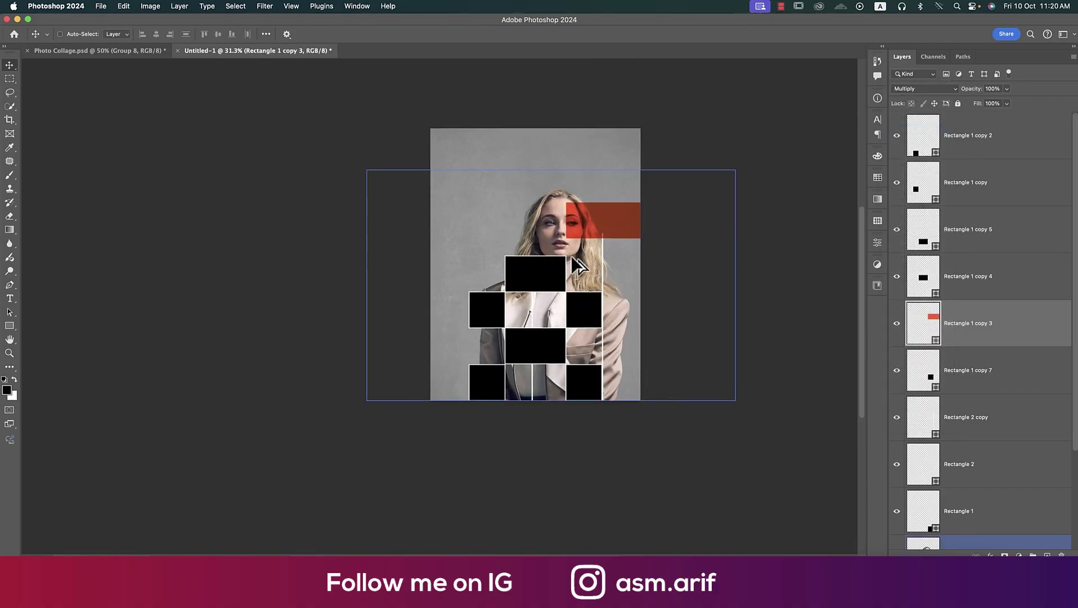
left_click(504, 306)
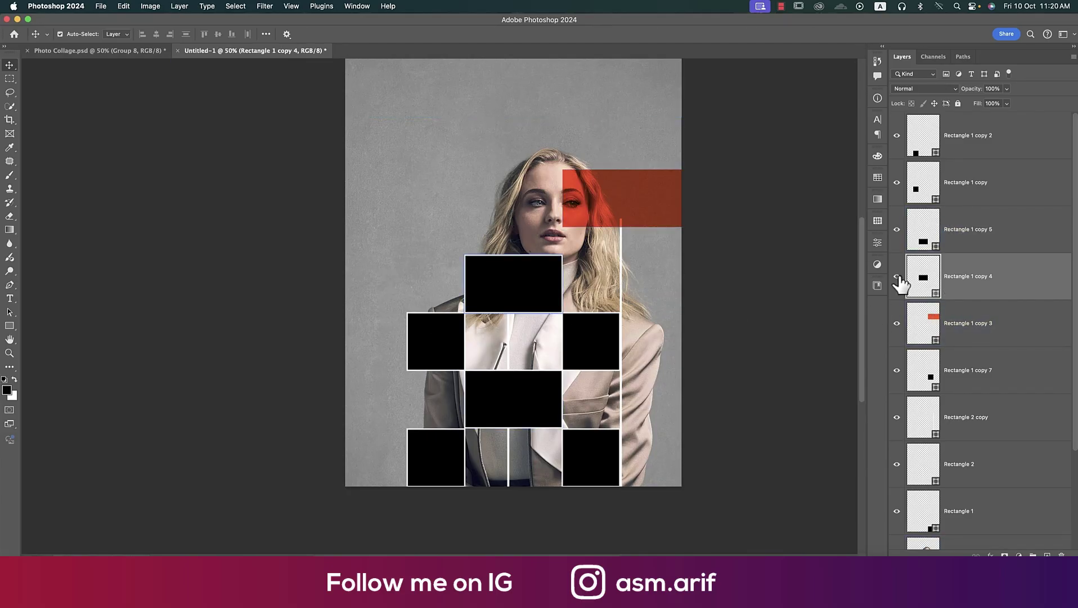
left_click(897, 277)
left_click(898, 276)
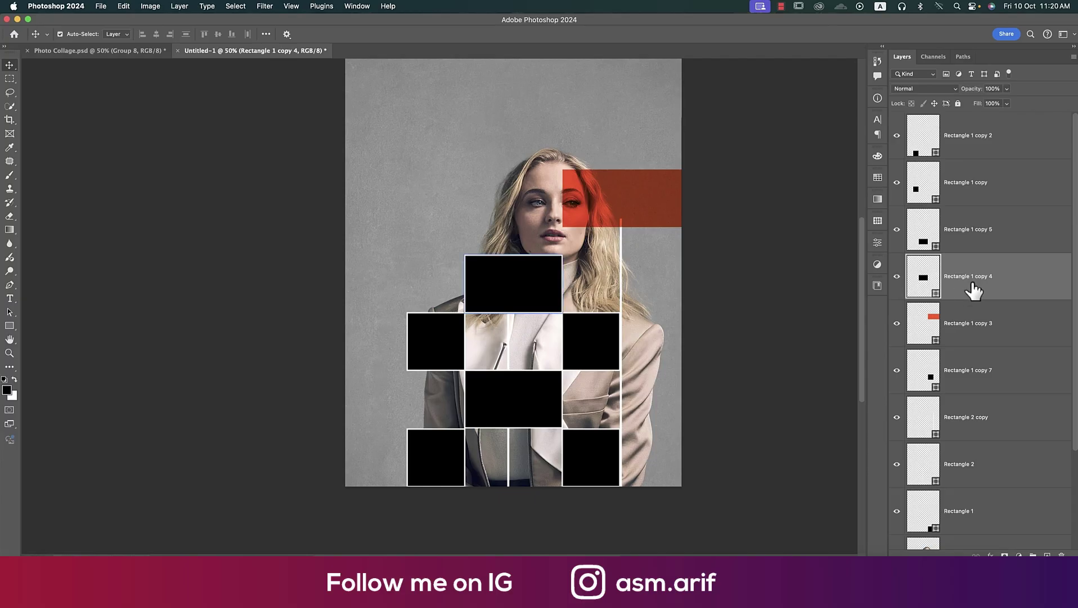
Place Embedded the wallpaper photo and scale it over the top black block
left_click(102, 8)
left_click(129, 211)
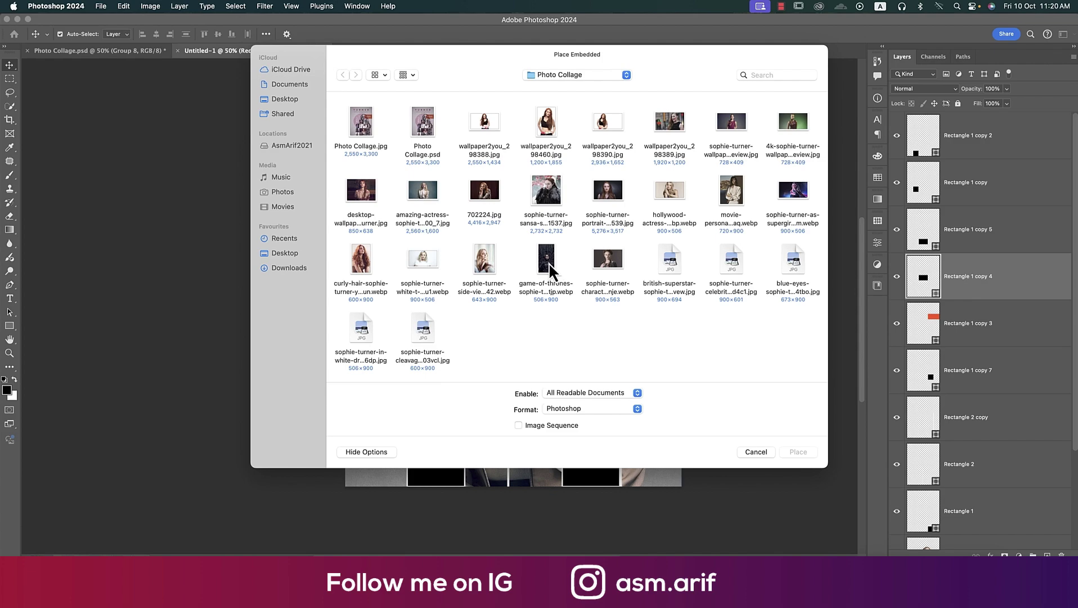
double_click(732, 122)
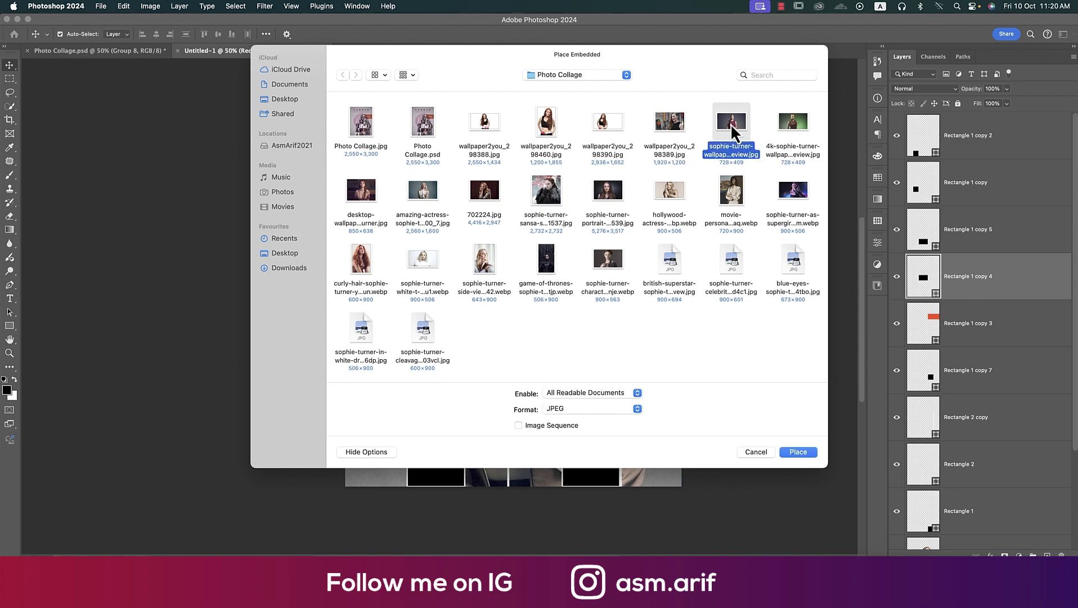
left_click_drag(682, 272, 565, 273)
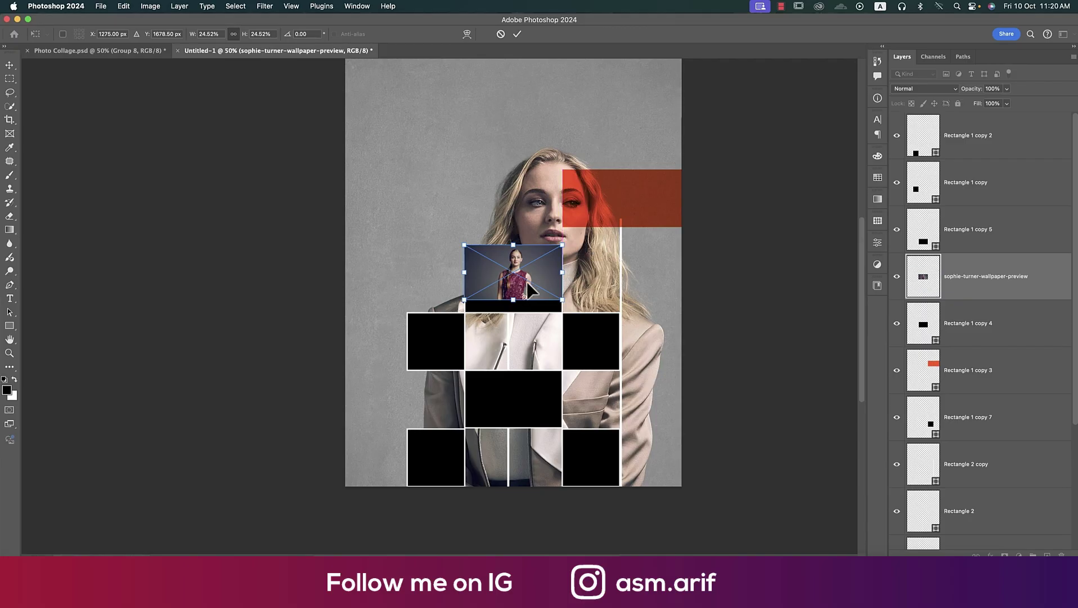
left_click_drag(529, 290, 529, 303)
left_click_drag(514, 257, 514, 251)
key("Return")
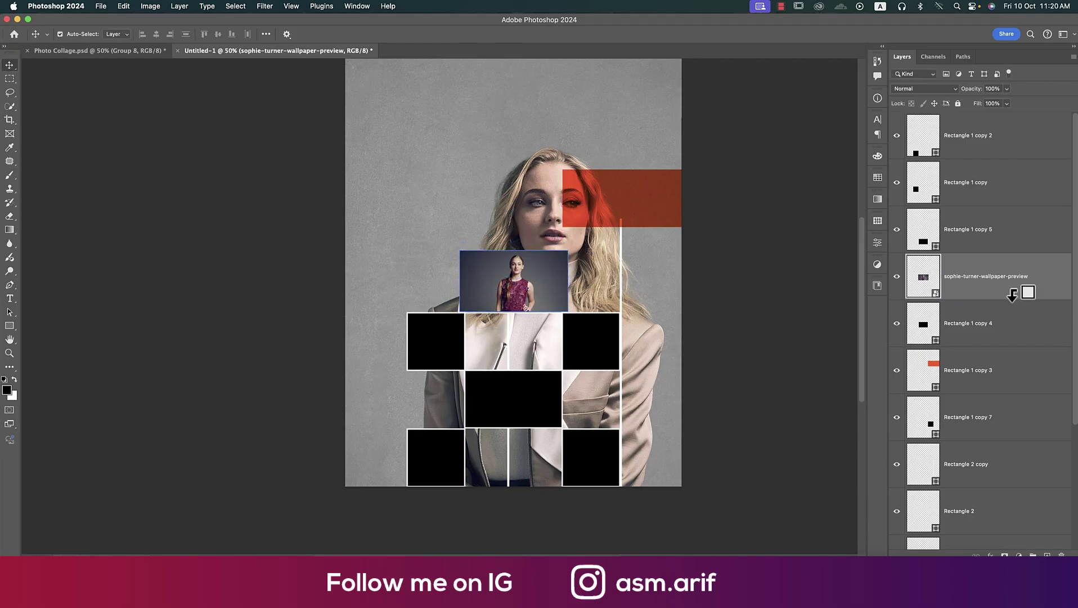
Clip the photo into the top block and group the pair as 01
left_click(1014, 296, "alt")
left_click(1013, 294, "alt")
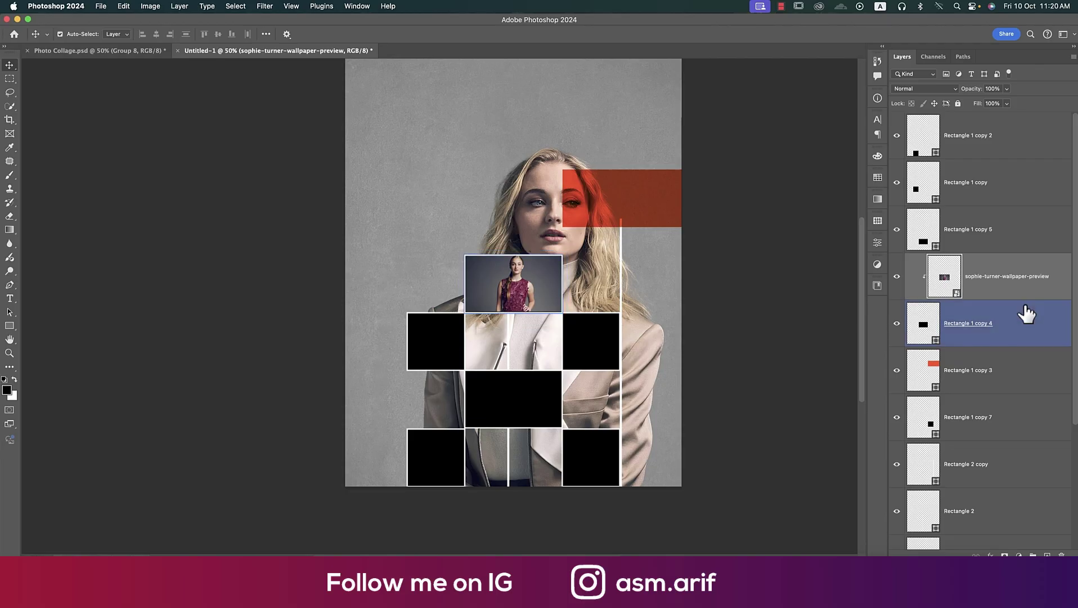
left_click(1019, 330, "super")
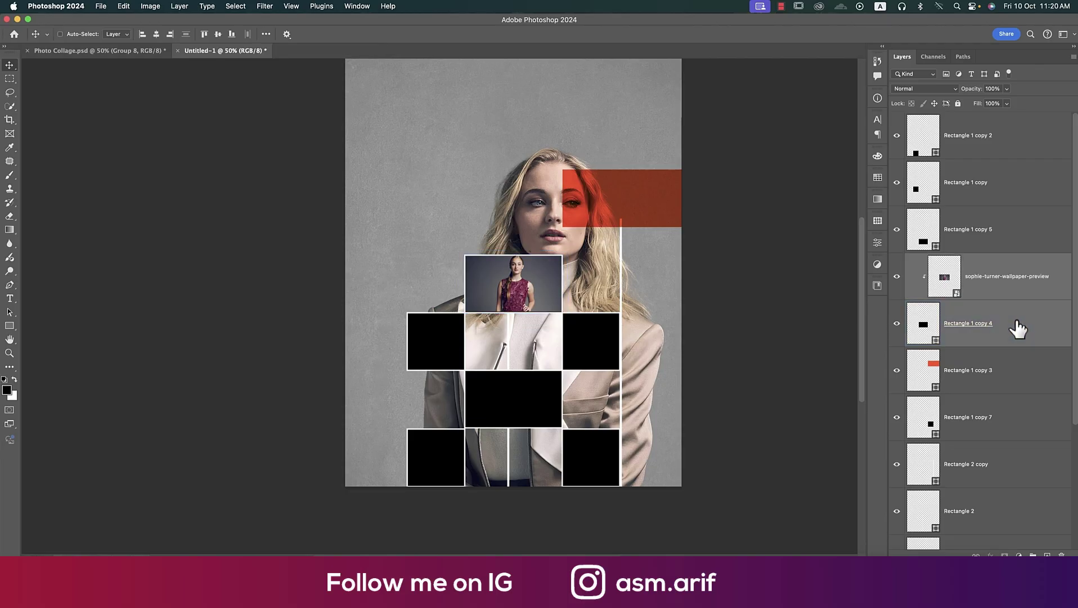
key("super+g")
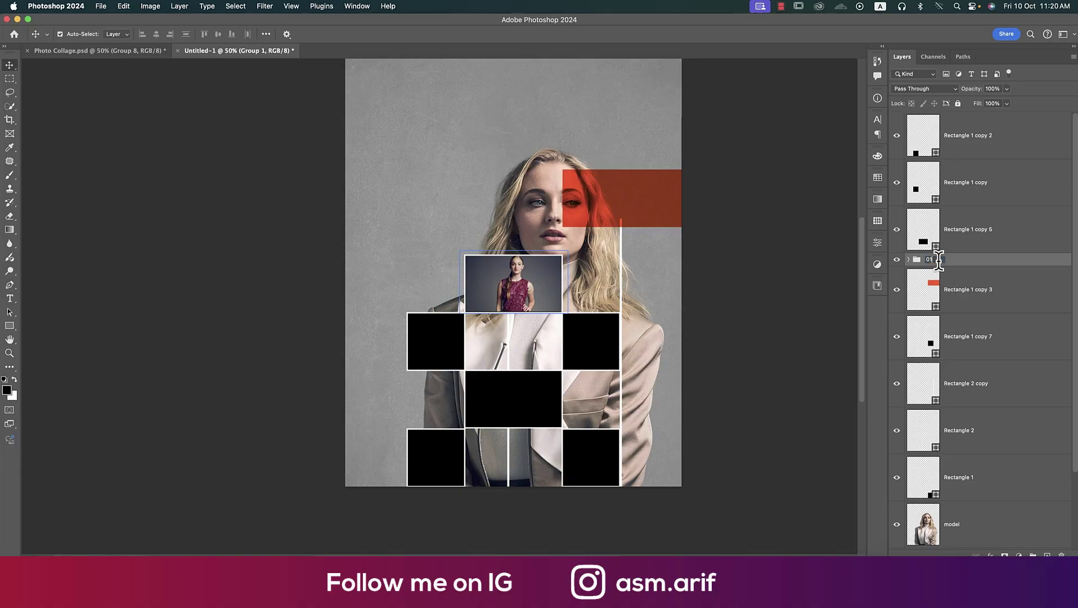
key("Return")
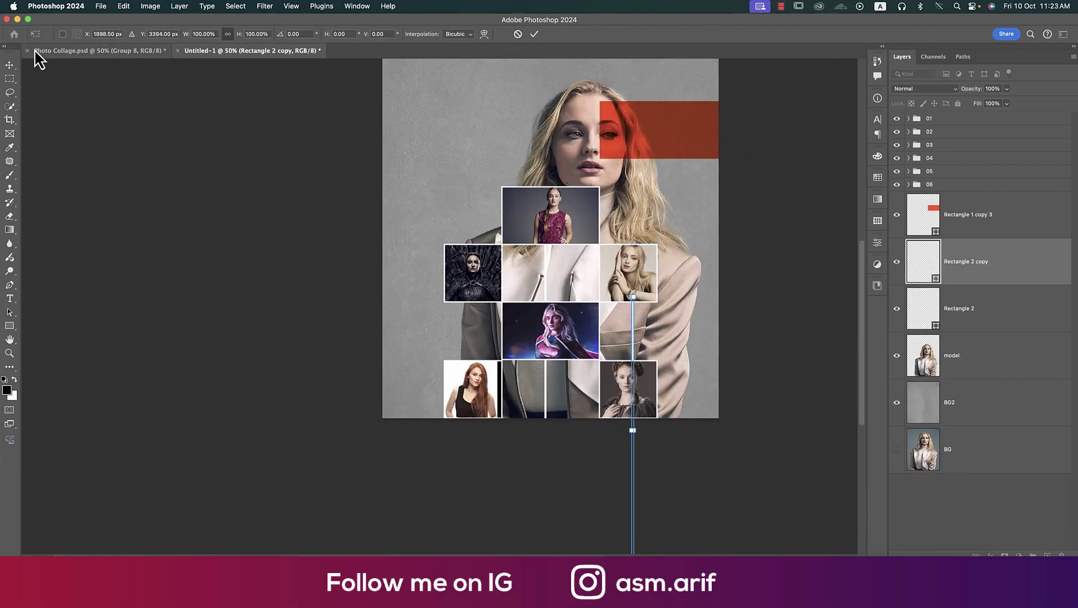
Group the photo blocks and lines as Photo, keeping the red rectangle above the group
left_click(951, 208)
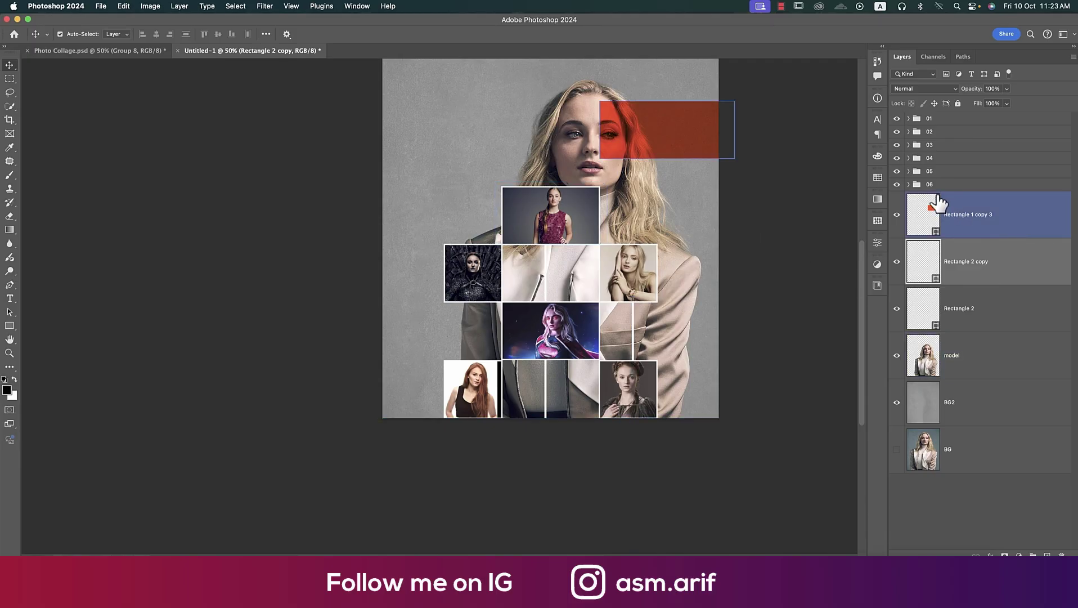
left_click(968, 314)
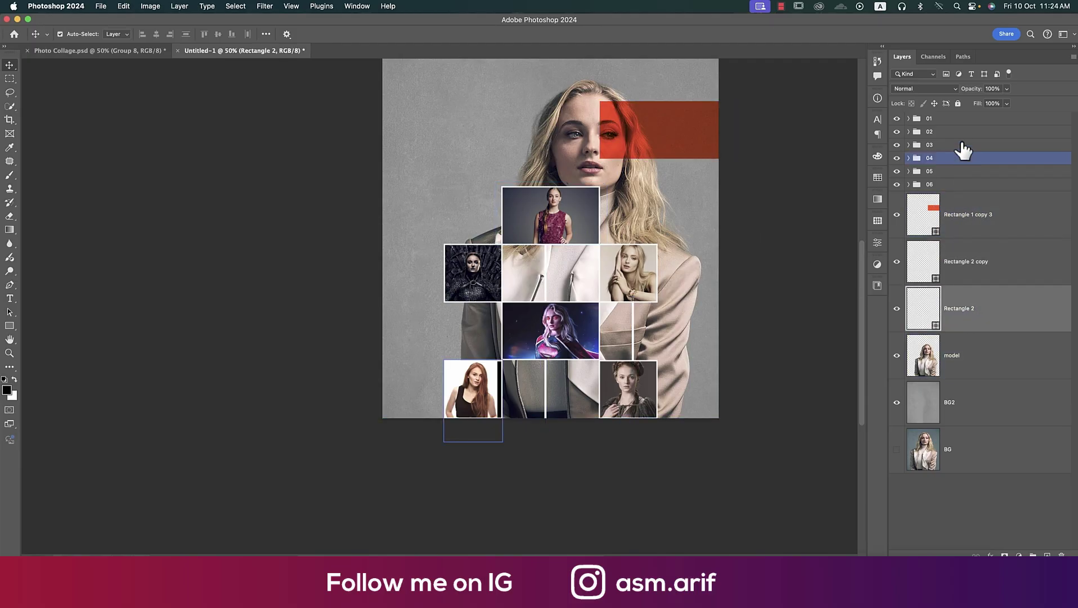
left_click(964, 121, "shift")
key("super+g")
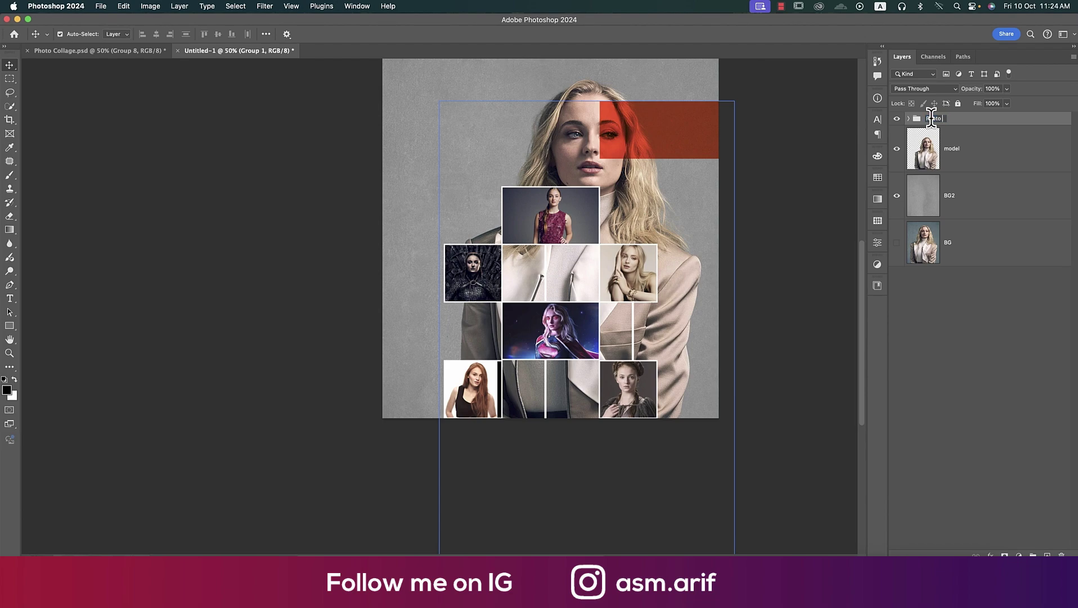
key("Return")
left_click(909, 118)
left_click(985, 240)
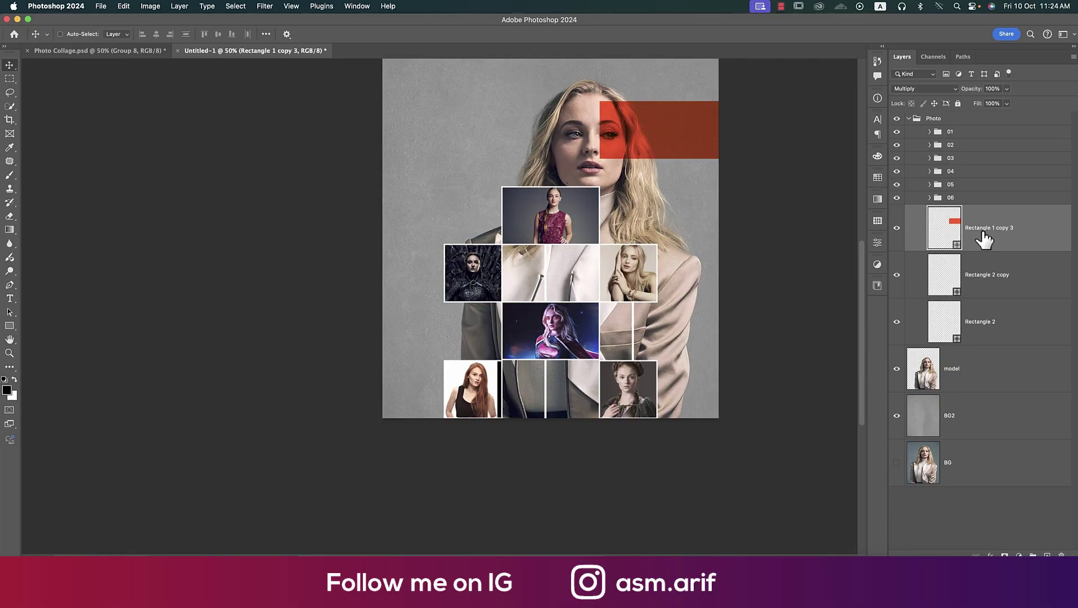
key("super+shift+bracketright")
key("super+shift+bracketright")
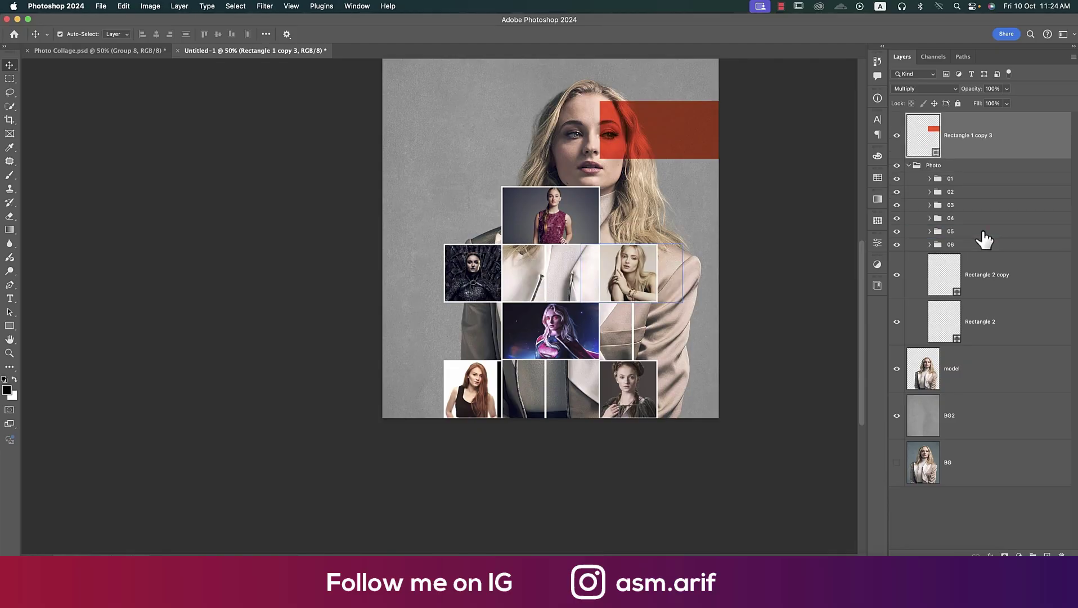
left_click(915, 166)
left_click(909, 166)
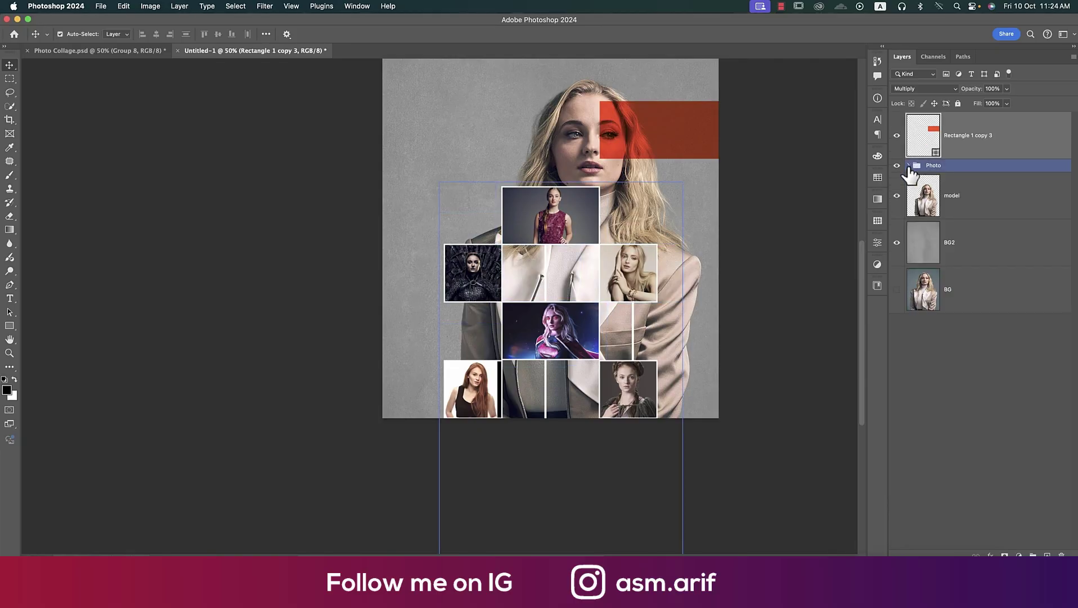
Convert the Photo group to a smart object and clip it to the model layer
left_click_drag(949, 175, 994, 175)
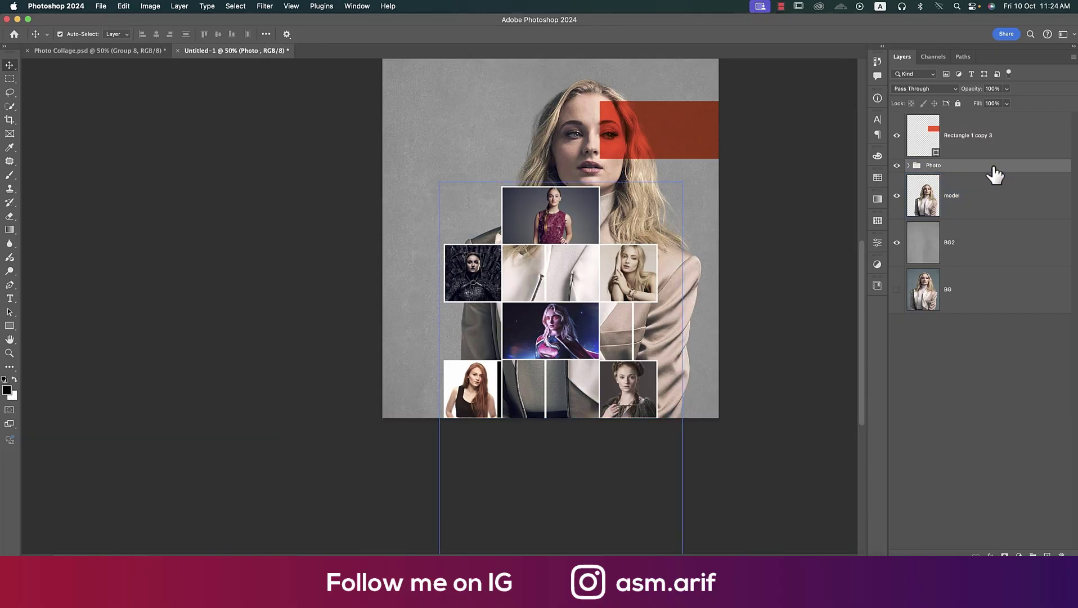
right_click(991, 170)
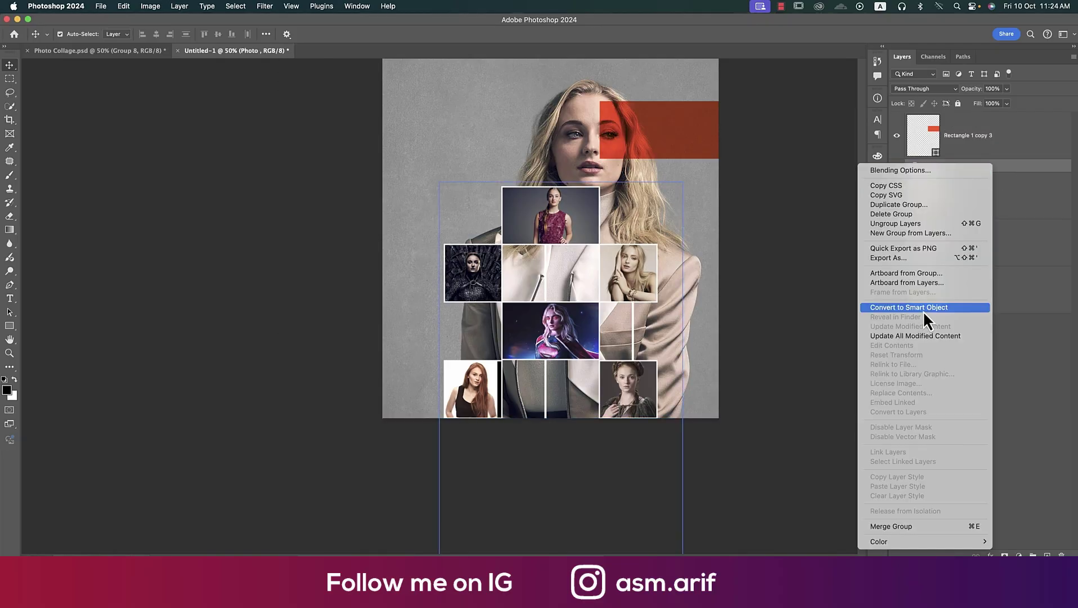
left_click(924, 310)
left_click(975, 202, "alt")
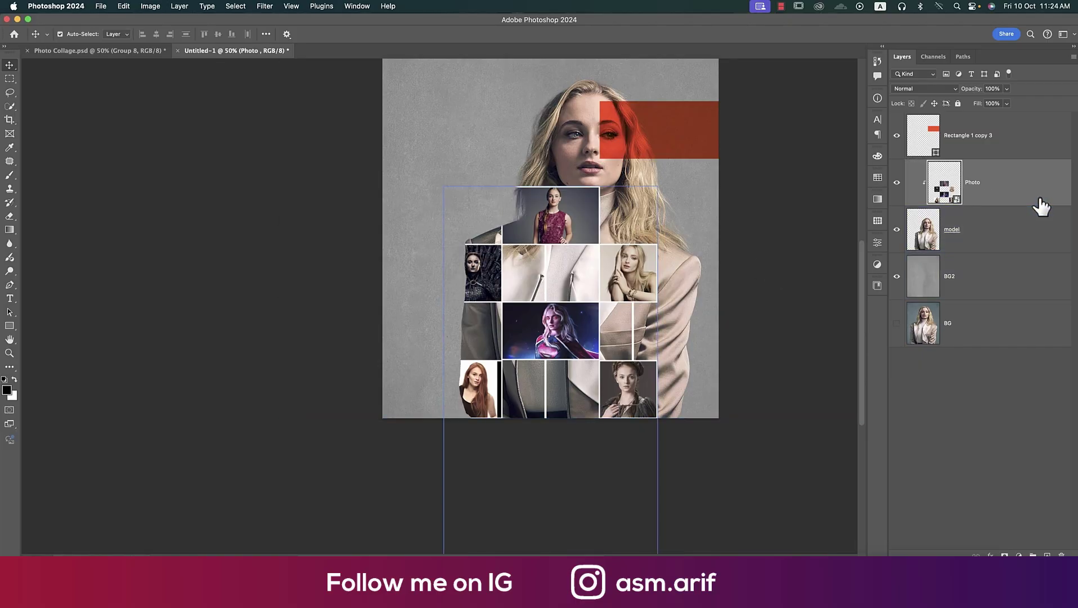
Scale the clipped collage to about 92 percent and move it up toward her face
key("super+t")
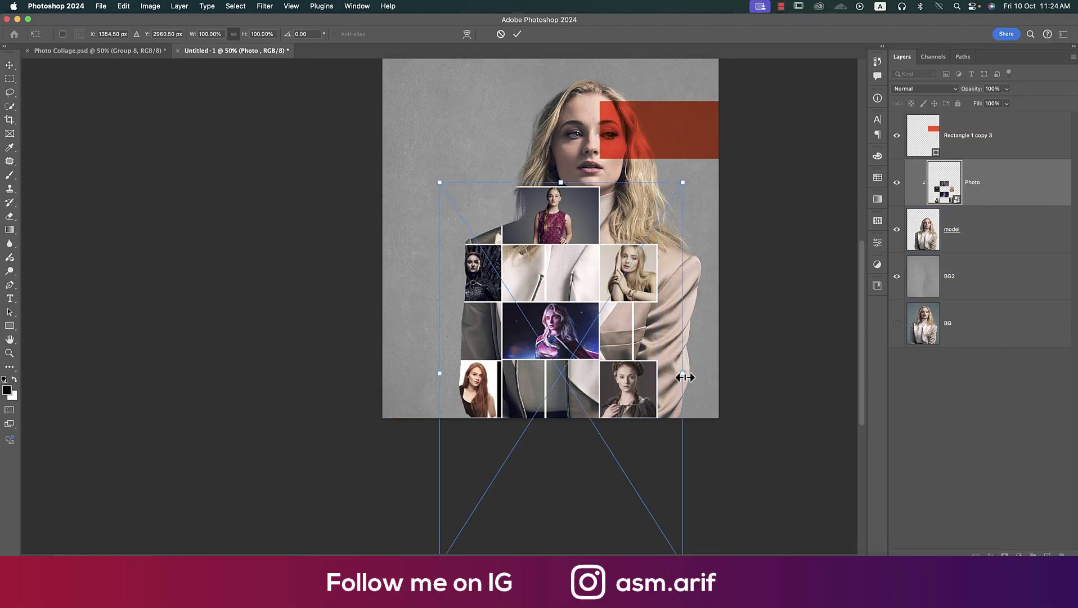
left_click_drag(684, 377, 717, 375)
left_click_drag(653, 258, 674, 267)
left_click_drag(742, 384, 691, 389)
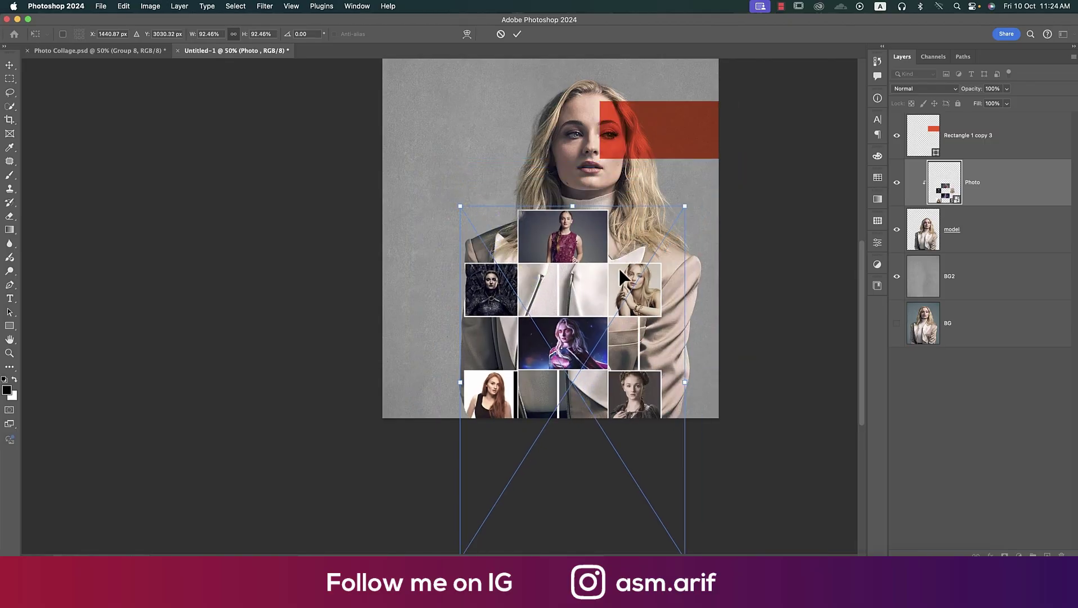
left_click_drag(619, 268, 613, 241)
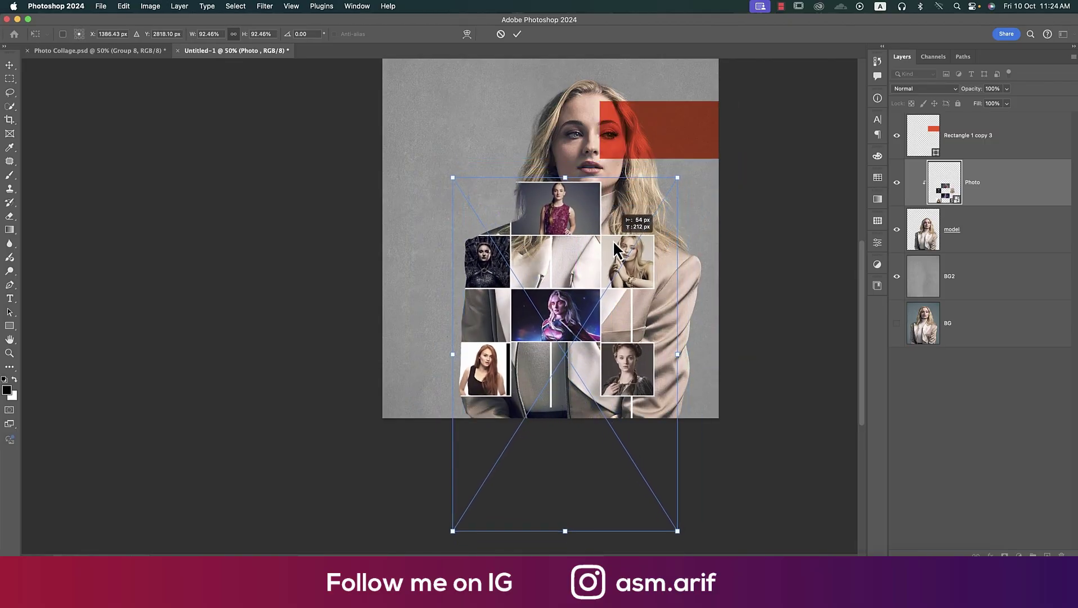
key("Return")
left_click(653, 271)
scroll(653, 270, "down", 3)
left_click(652, 270)
scroll(619, 253, "right", 2)
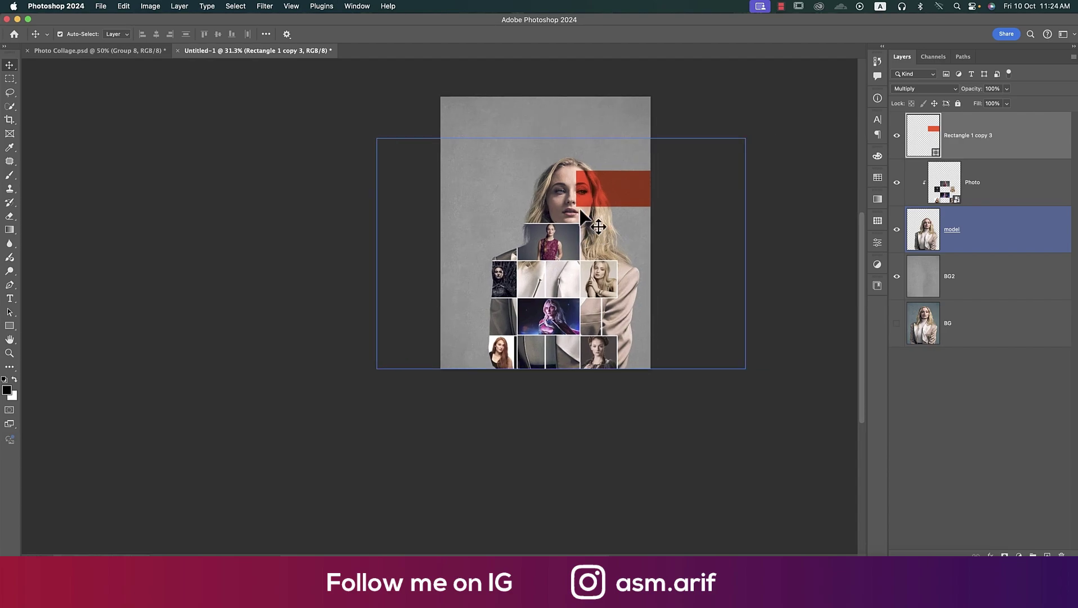
Check the search results in the browser, then fit the whole poster in view
key("ctrl+Up")
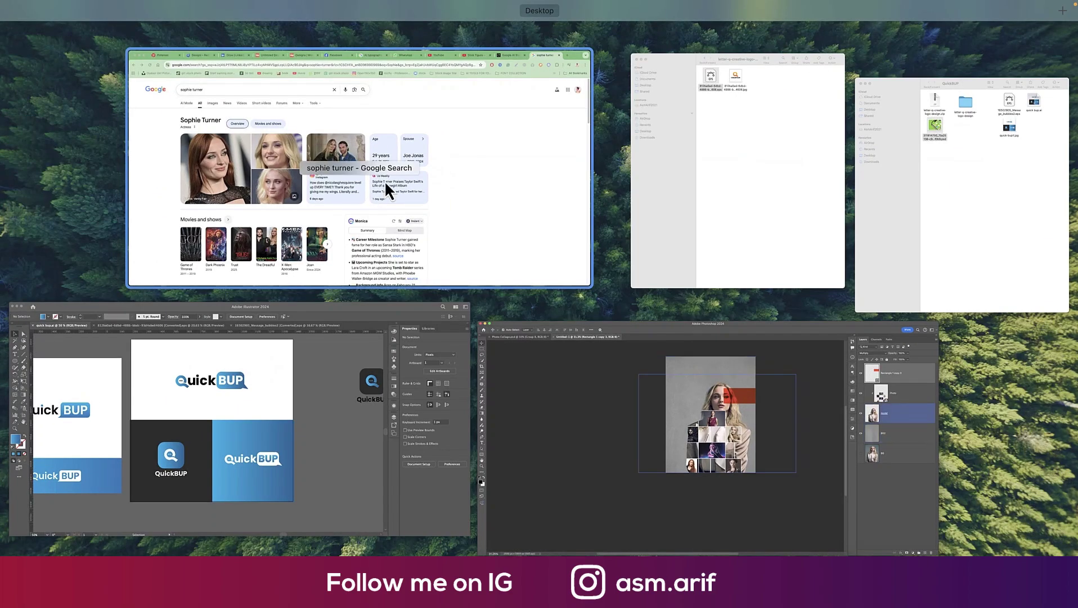
left_click(384, 180)
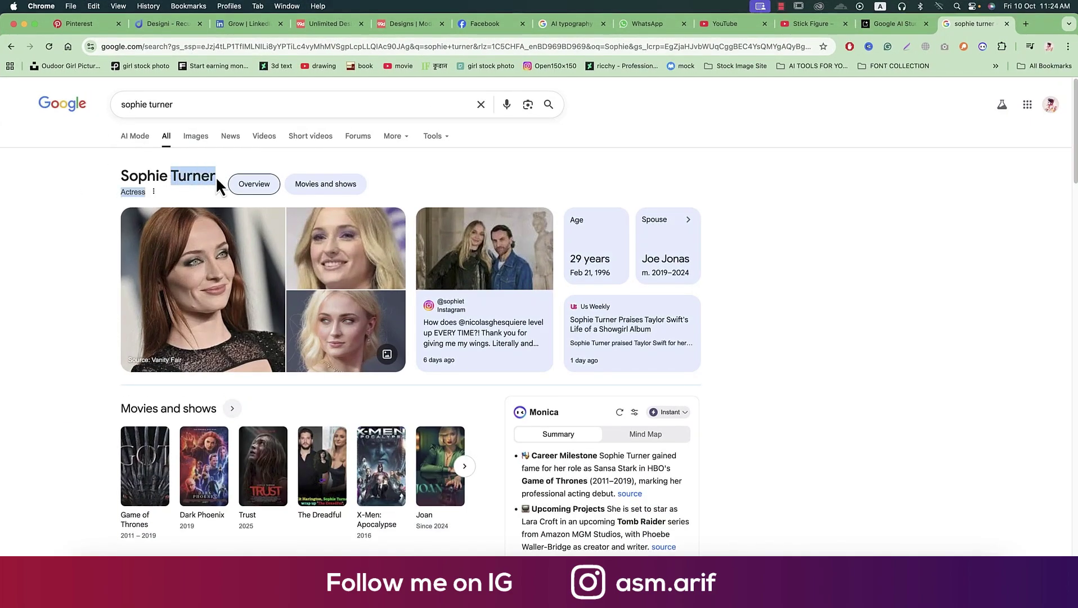
key("super+Tab")
scroll(602, 167, "up", 2)
left_click(541, 230, "super")
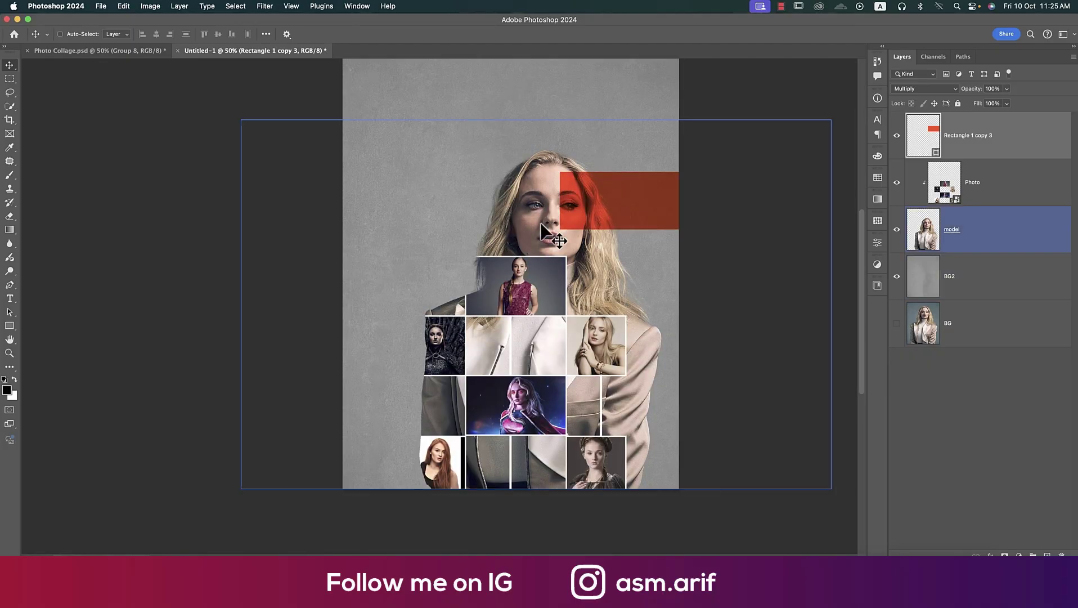
key("super+0")
Add a small Autograf script caption with the model's surname near the top-left
key("t")
left_click(341, 112)
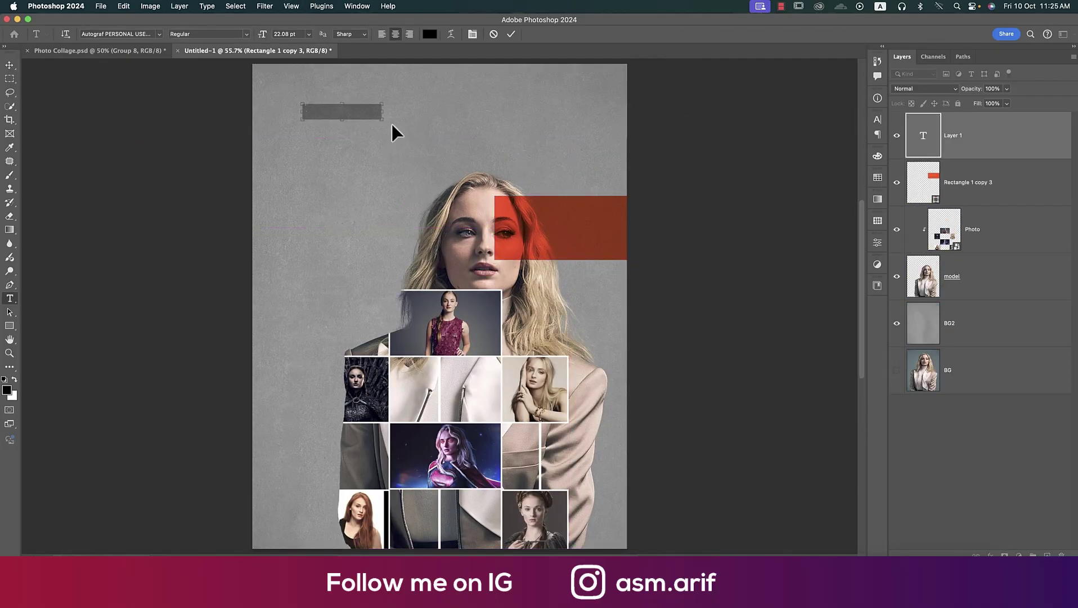
type("Turner")
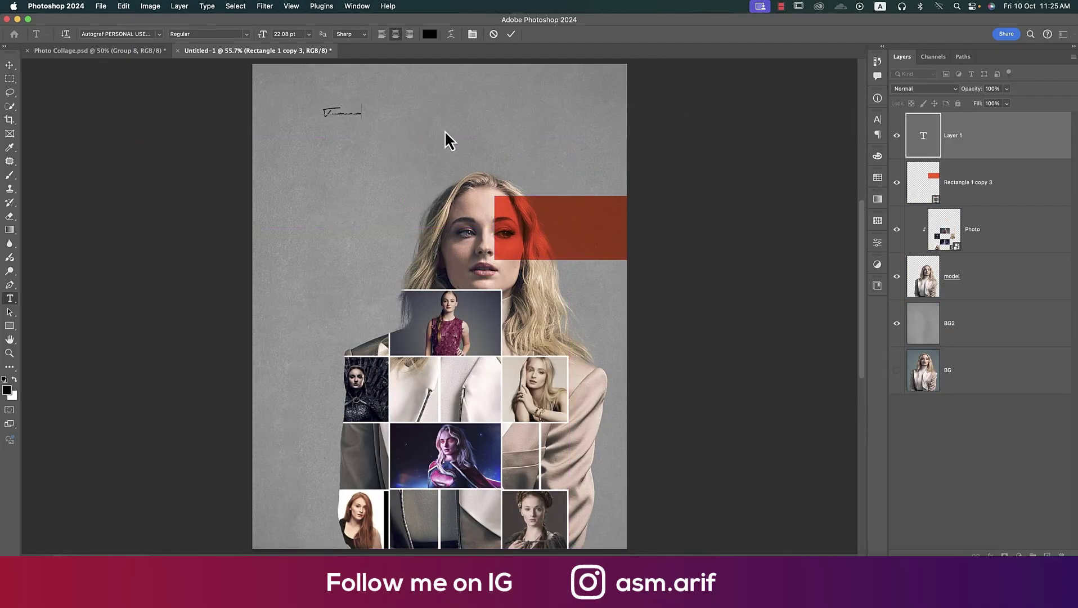
left_click(8, 66)
double_click(349, 111)
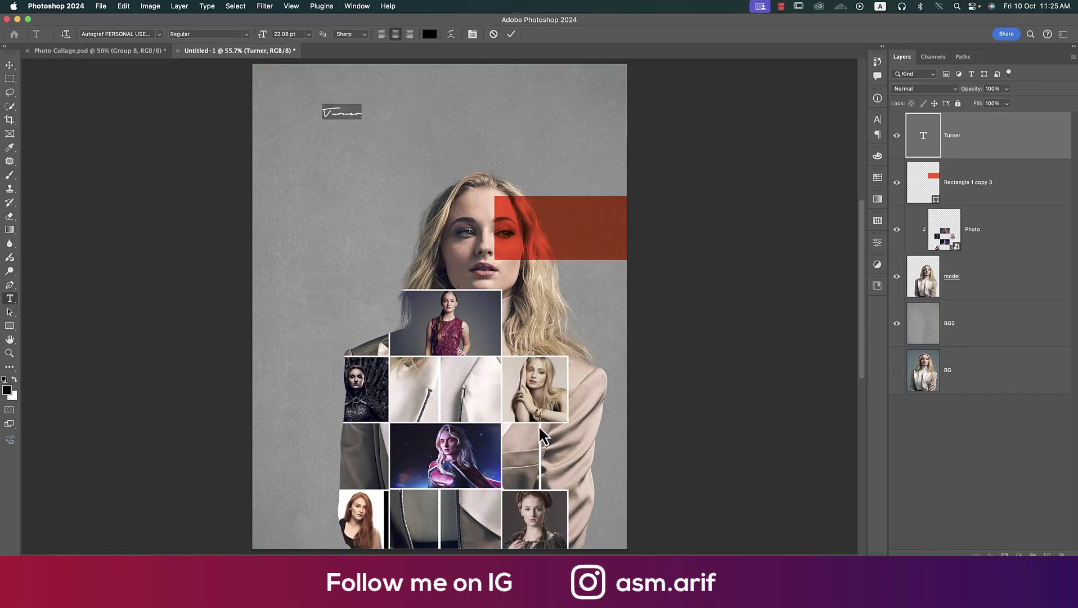
Copy the model's first name from the browser's search heading
left_click(277, 566)
double_click(192, 175)
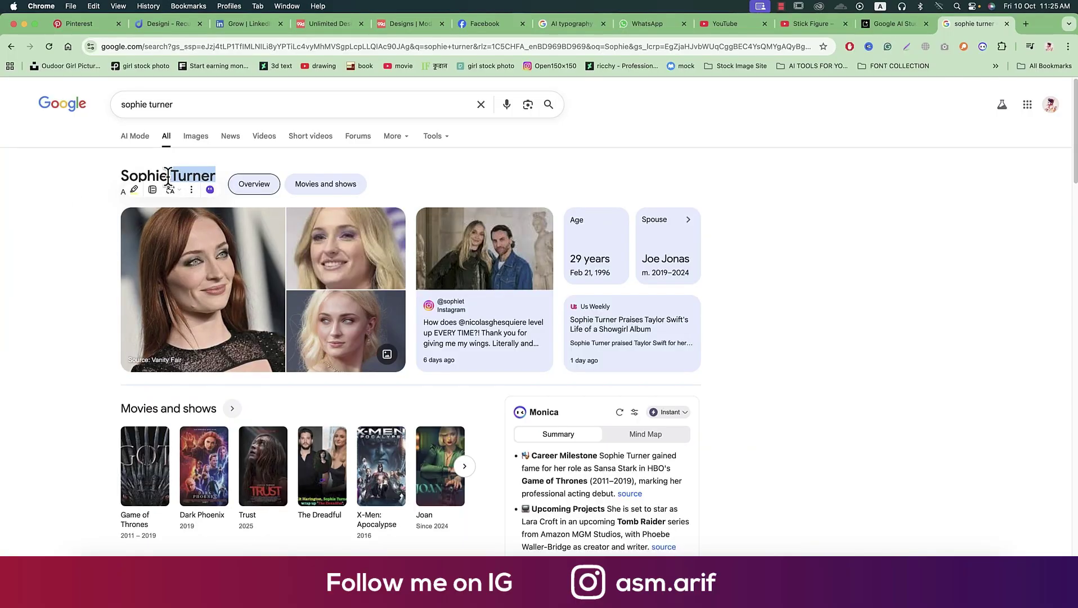
left_click_drag(167, 175, 120, 175)
key("super+c")
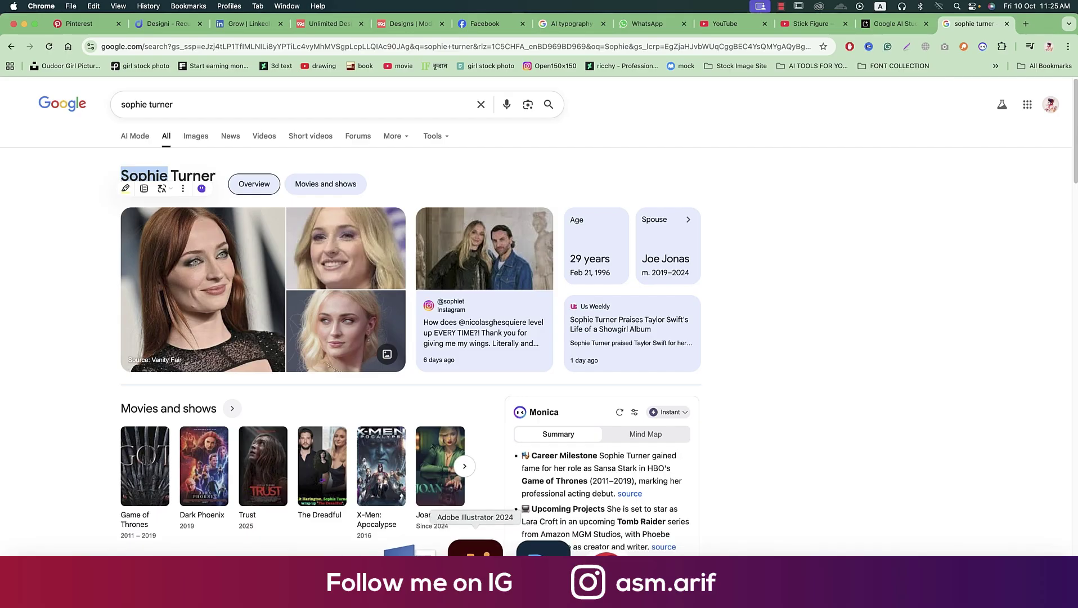
left_click(544, 567)
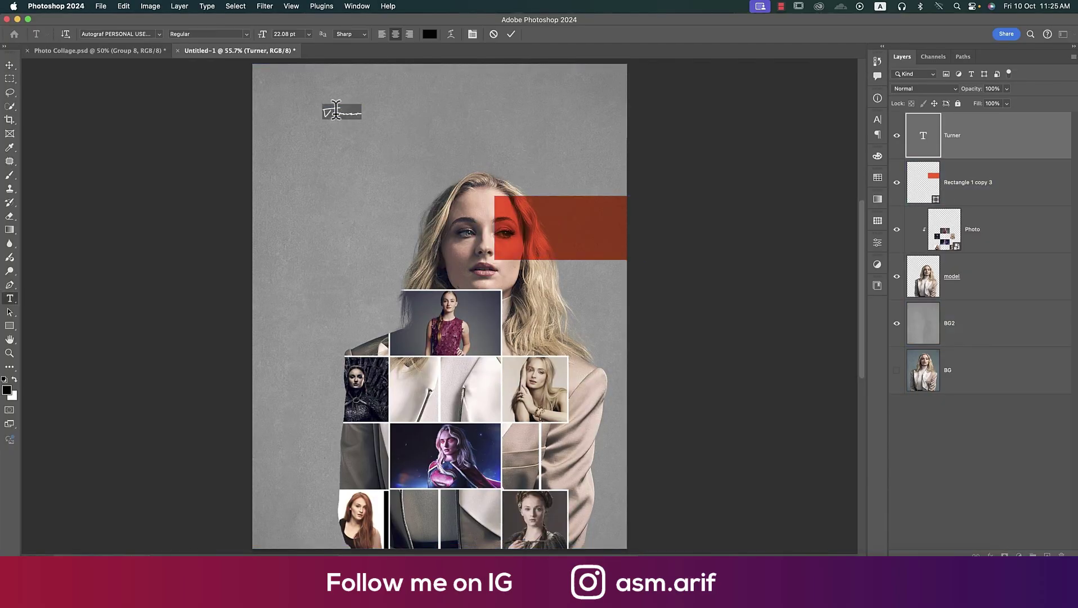
Replace the caption with the copied first name and enlarge it onto the red rectangle
key("super+v")
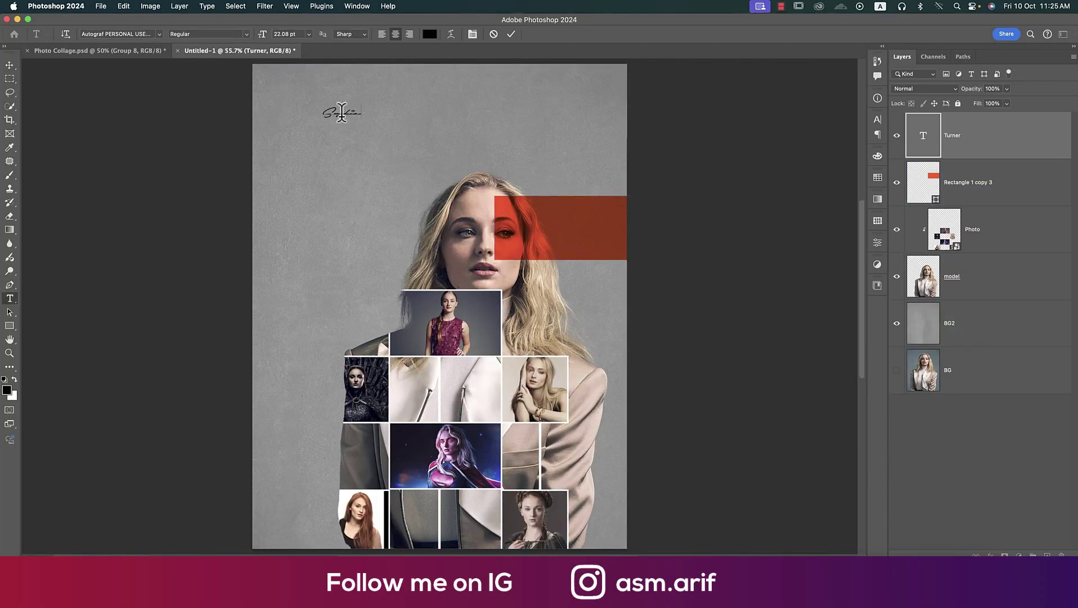
left_click(9, 65)
left_click(403, 113)
key("super+t")
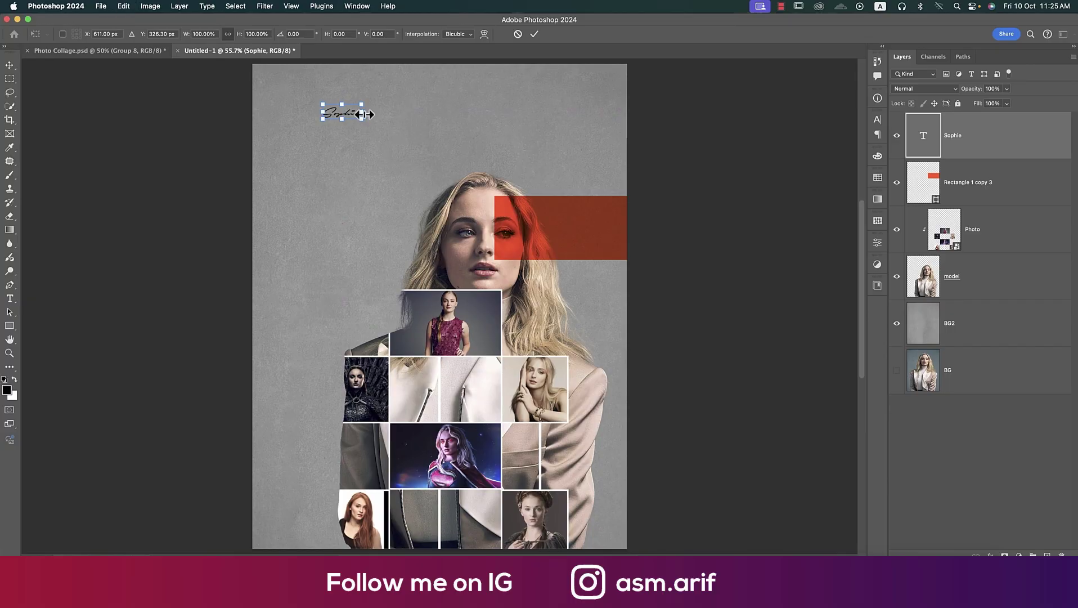
left_click_drag(365, 115, 606, 236)
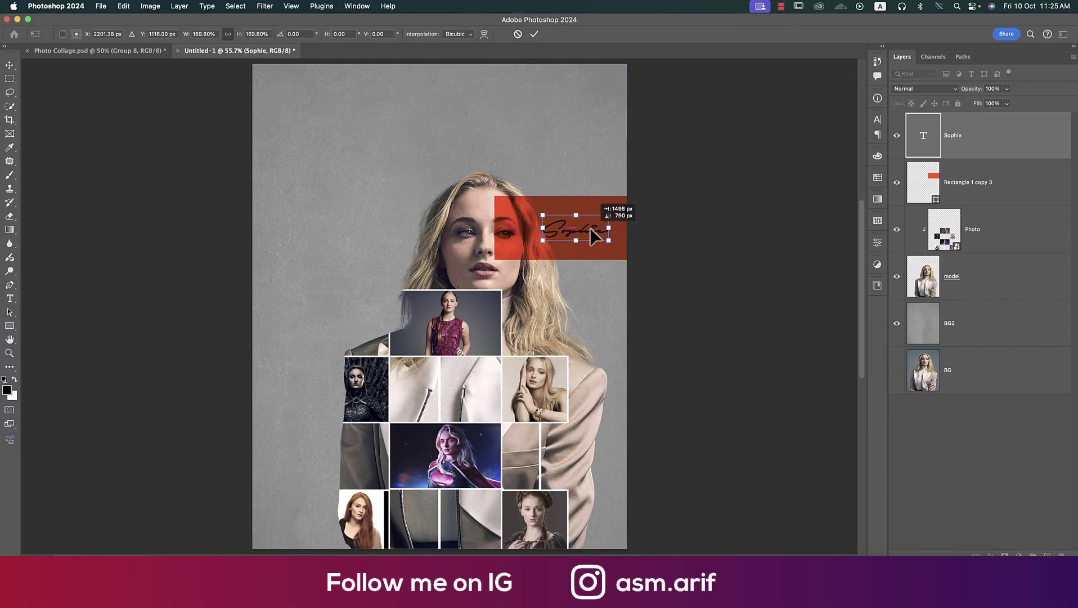
key("Return")
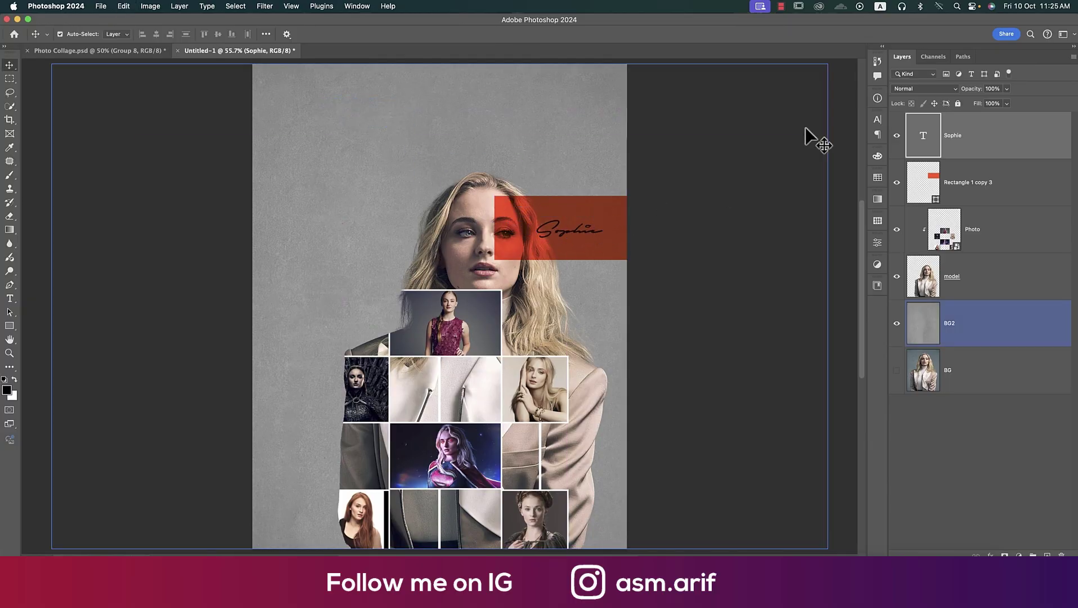
Set the caption colour to white and enlarge it slightly
left_click(876, 121)
left_click(845, 181)
left_click(642, 70)
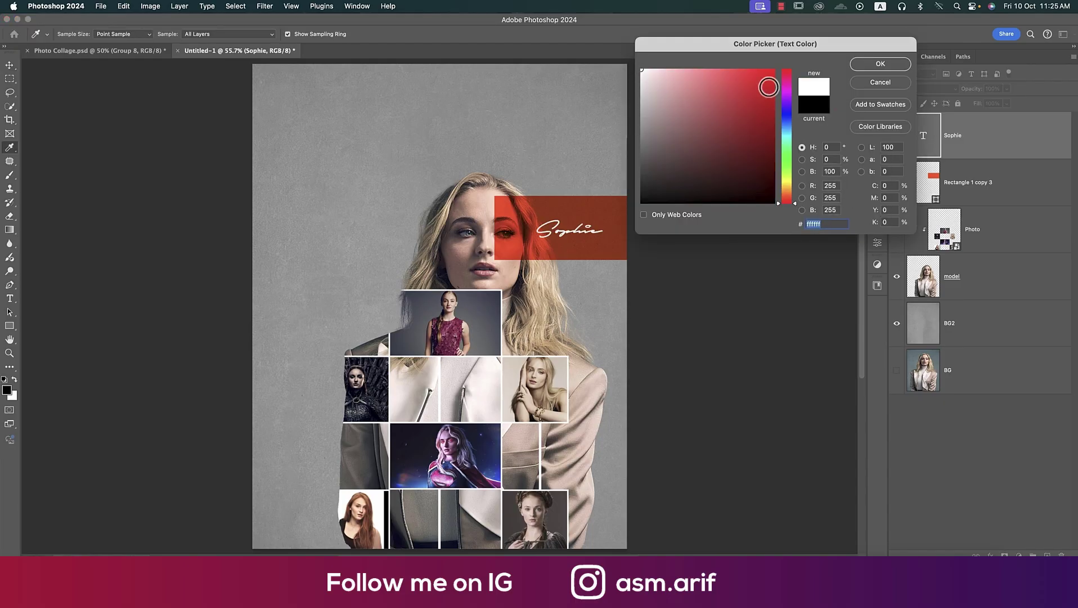
left_click(867, 65)
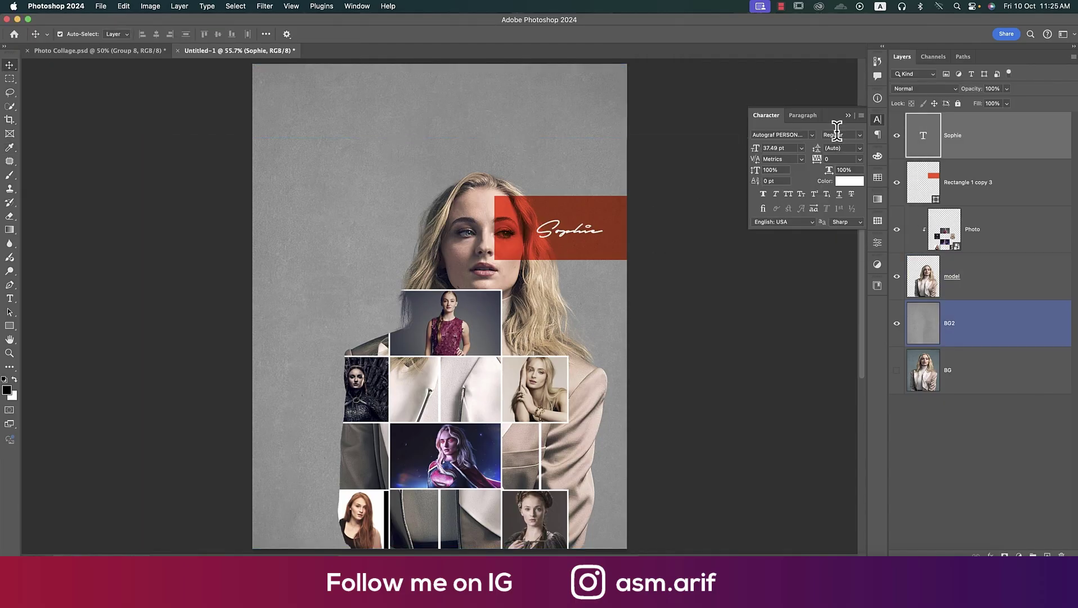
left_click(849, 116)
key("super+t")
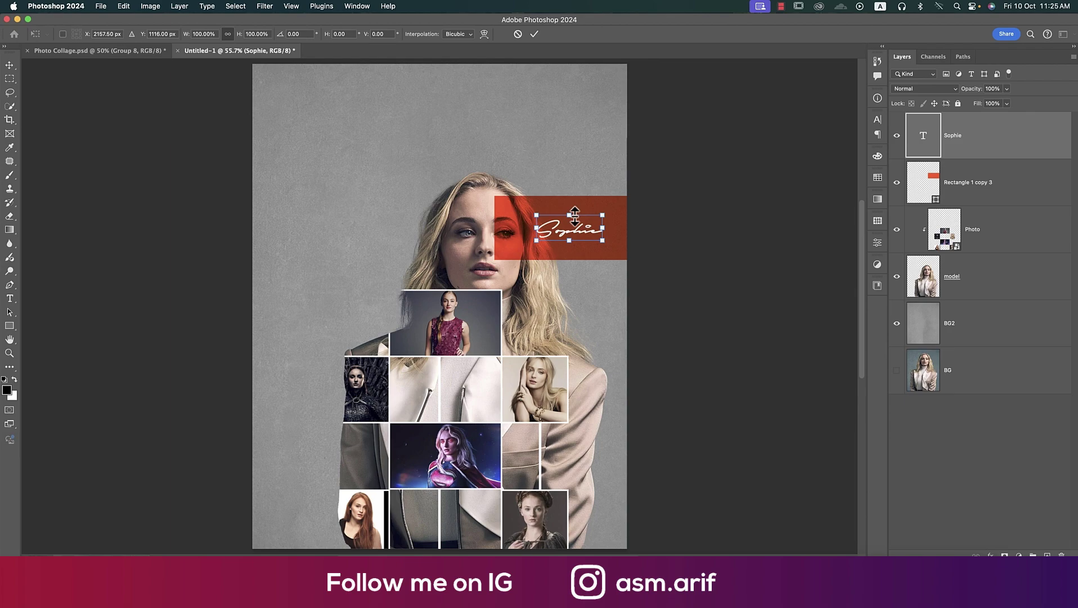
left_click_drag(574, 216, 575, 191)
key("Return")
Reselect the model and BG2 layers, then switch to the Photo Collage.psd document
left_click(664, 236)
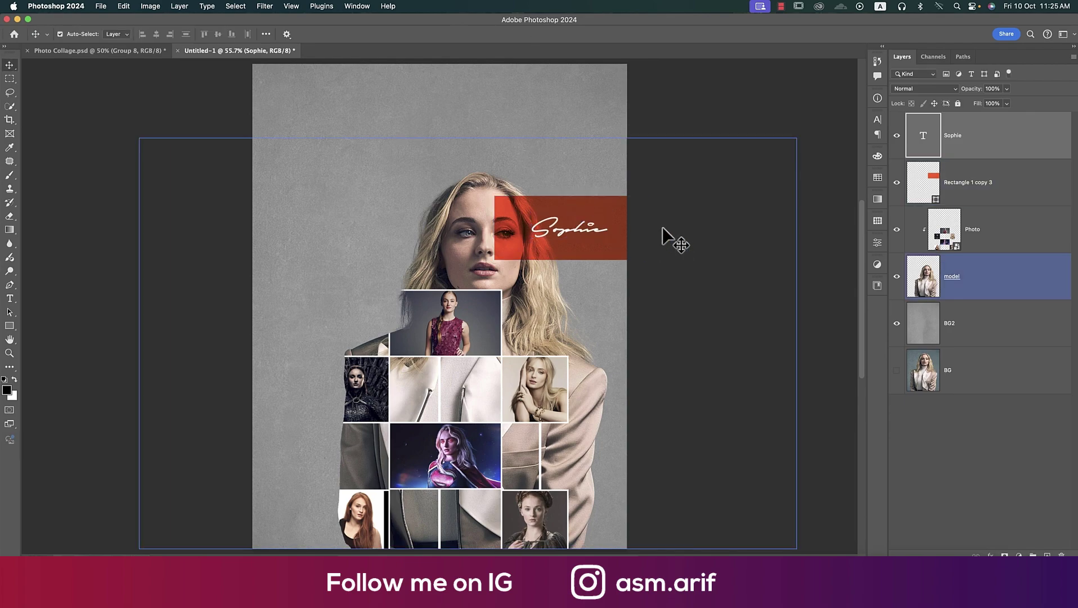
left_click(933, 315)
left_click(932, 286)
left_click(382, 152)
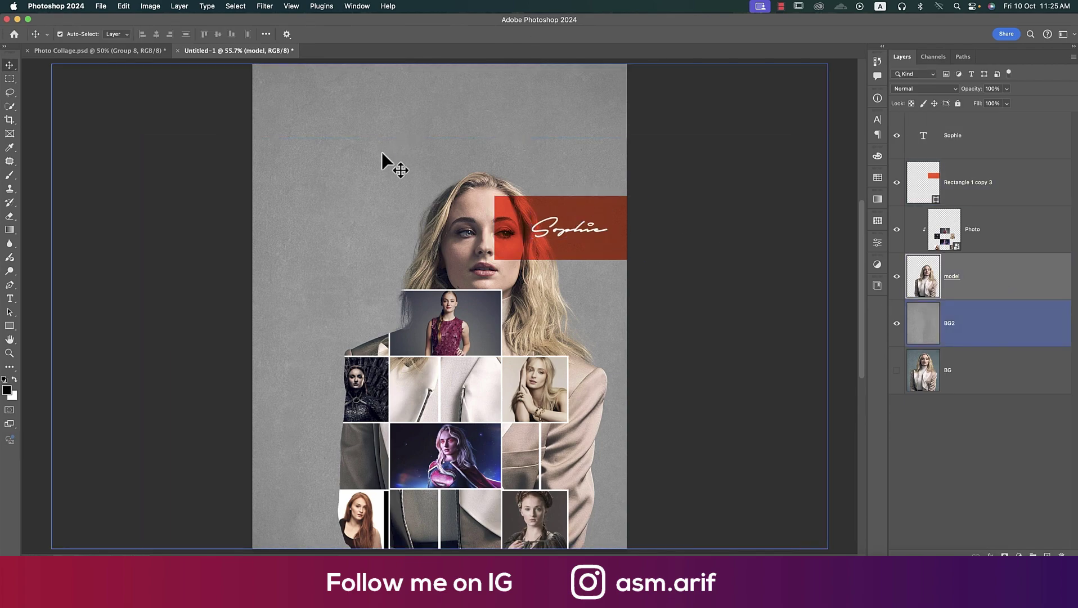
left_click(132, 52)
Paste the spaced-out title heading into Untitled-1 and move its layer to the top
double_click(424, 136)
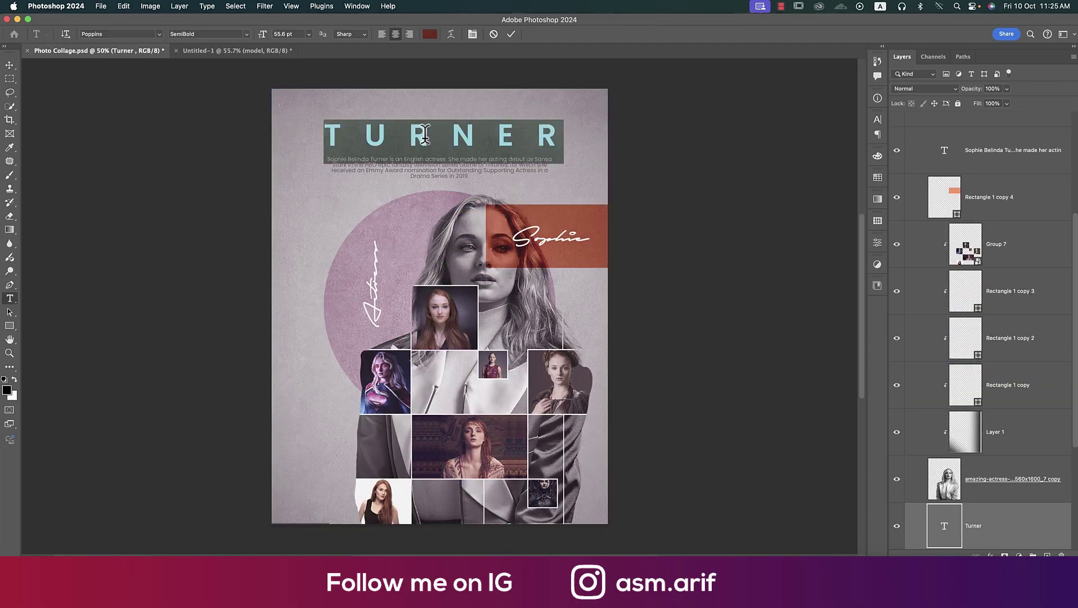
left_click(241, 52)
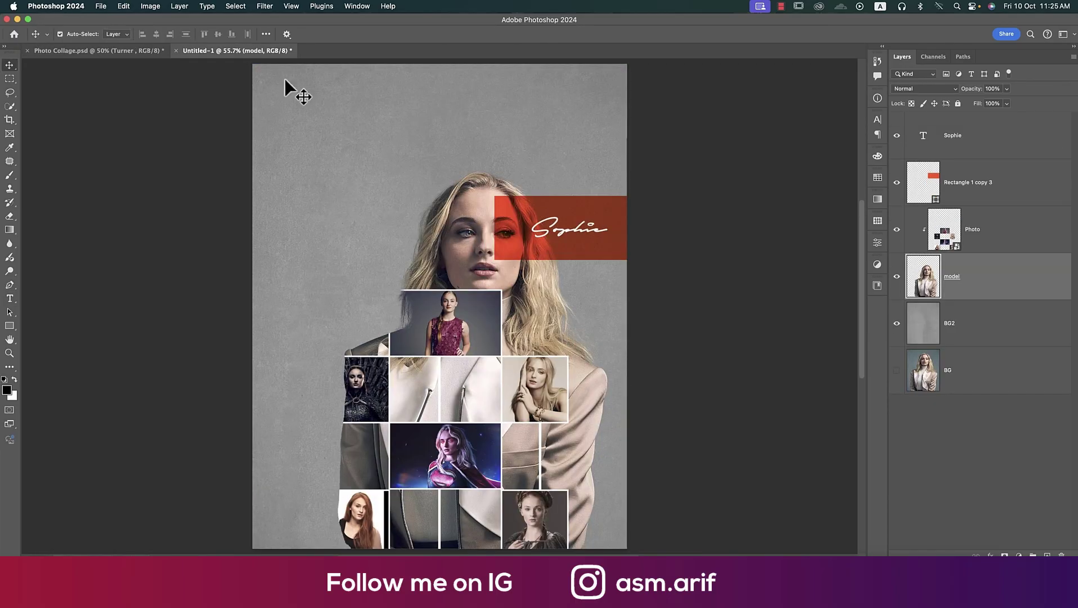
left_click(372, 118)
key("BackSpace")
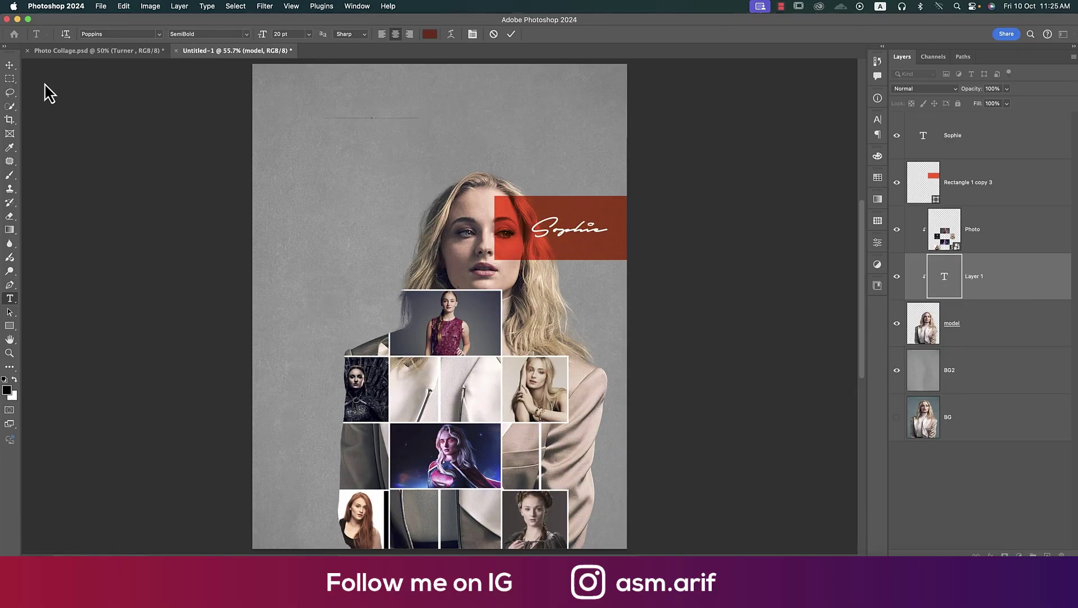
left_click_drag(1003, 282, 1006, 134)
Enlarge the title heading across the top of the poster
left_click(11, 67)
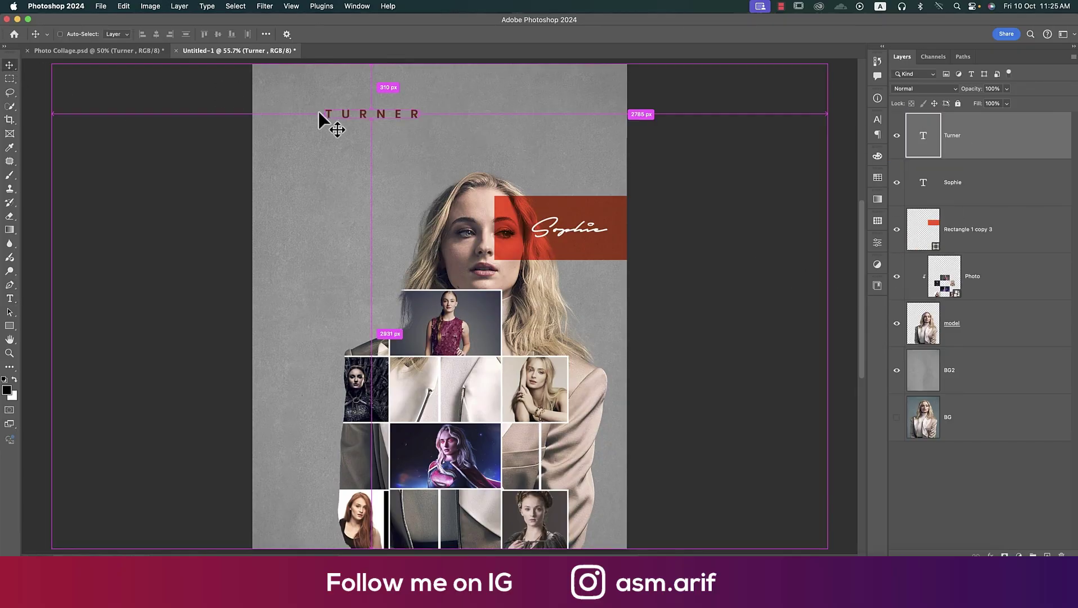
key("super+t")
left_click_drag(421, 124, 534, 122)
key("Return")
double_click(526, 106)
left_click(533, 104)
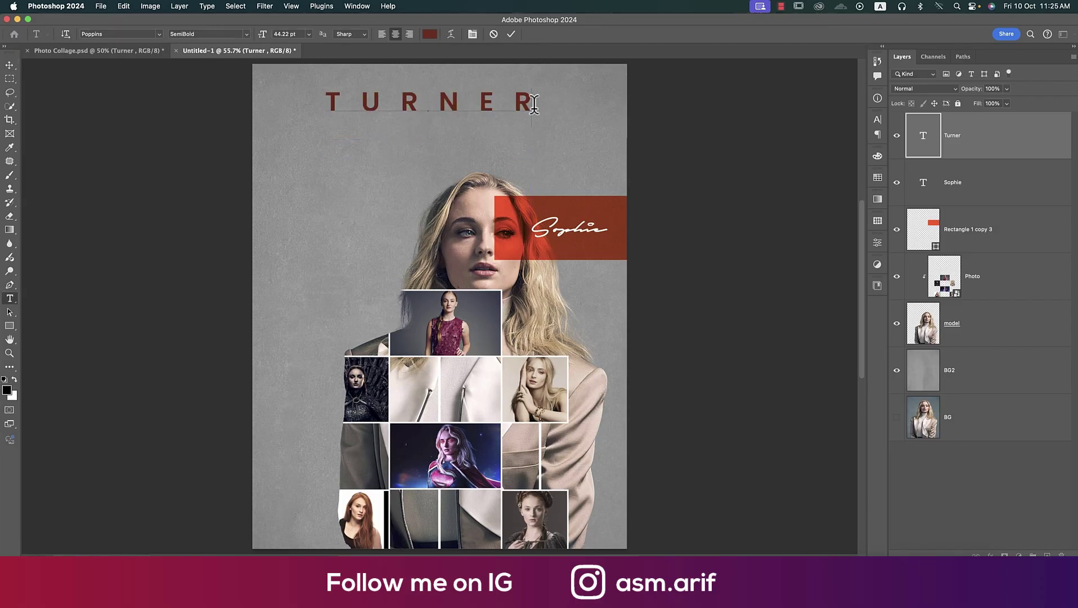
key("ctrl+Return")
Colour the title dark red 8f2c00 sampled from the red band, then return to Photo Collage.psd
key("v")
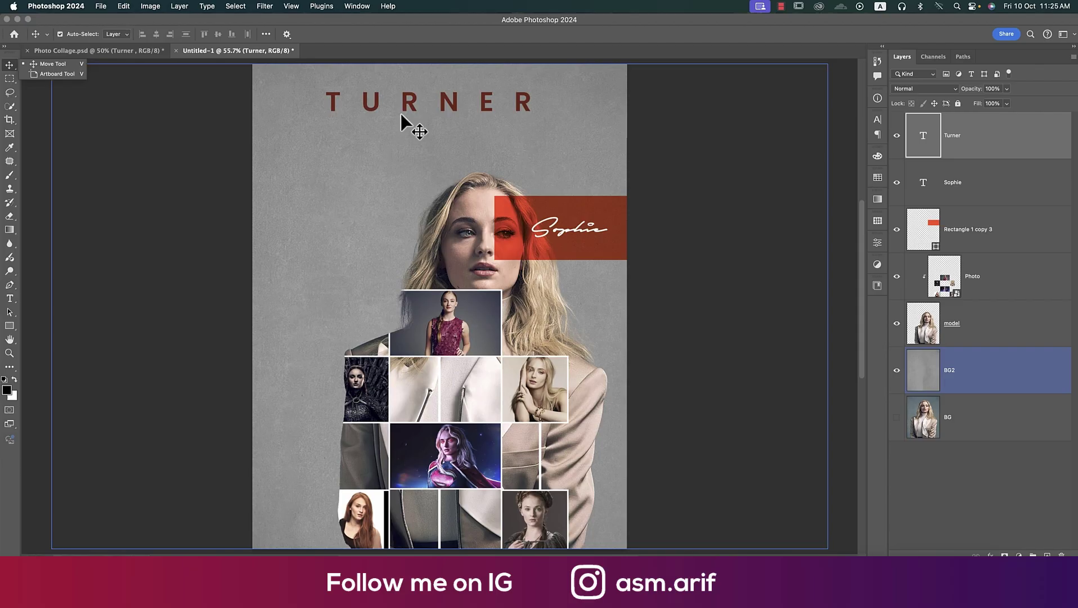
left_click(877, 120)
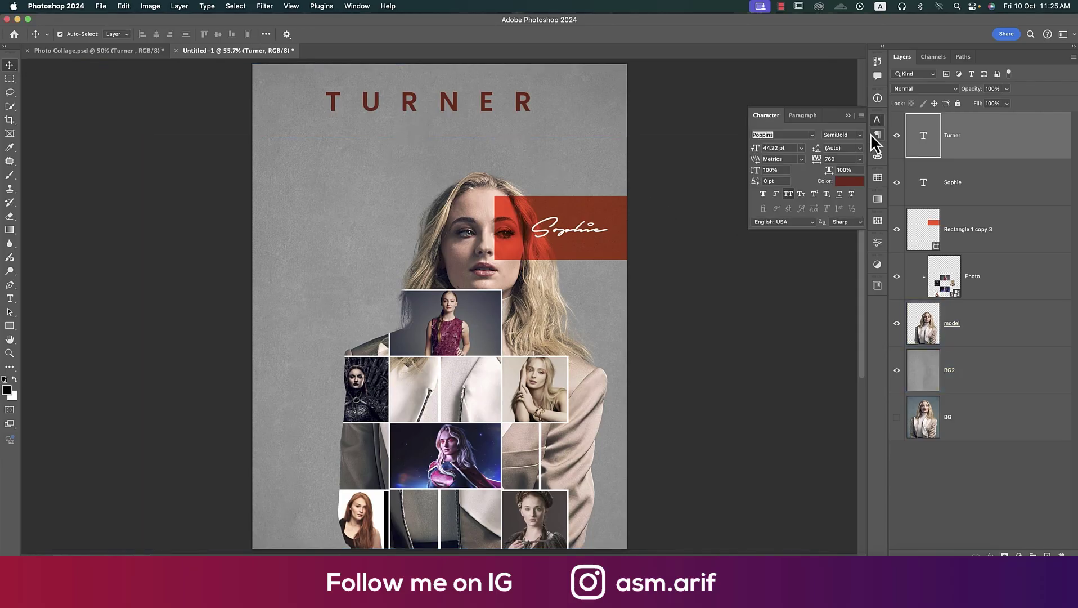
left_click(848, 181)
left_click(593, 214)
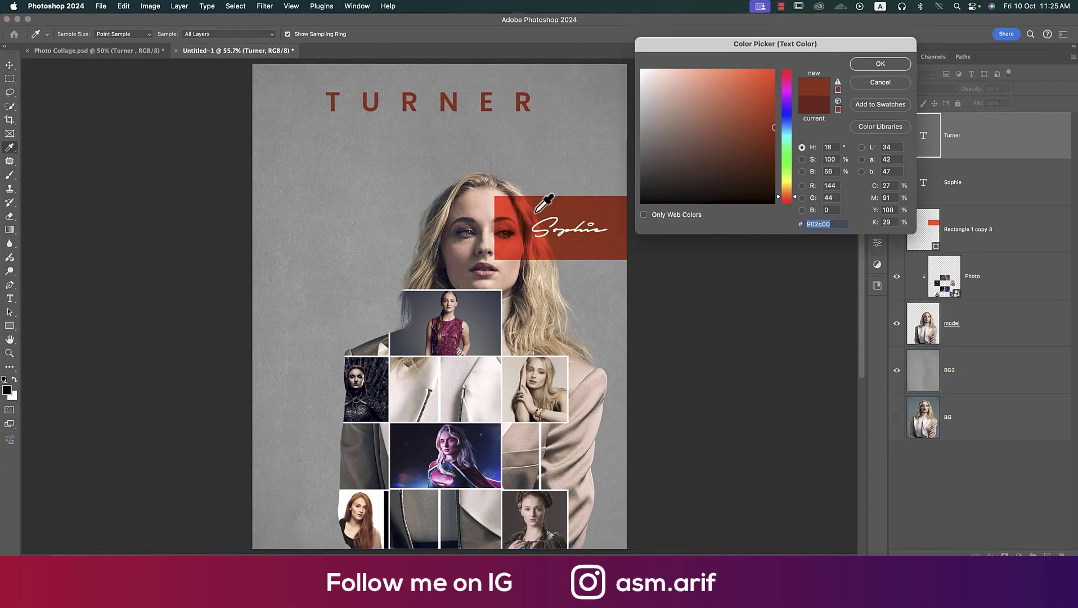
left_click(522, 228)
left_click(520, 236)
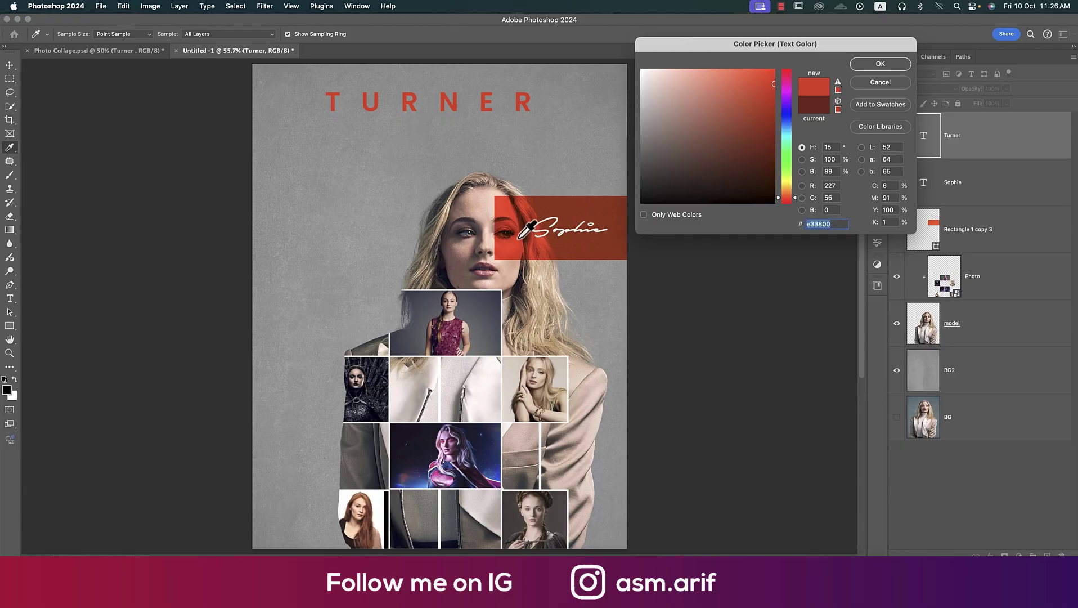
left_click(557, 204)
left_click(504, 253)
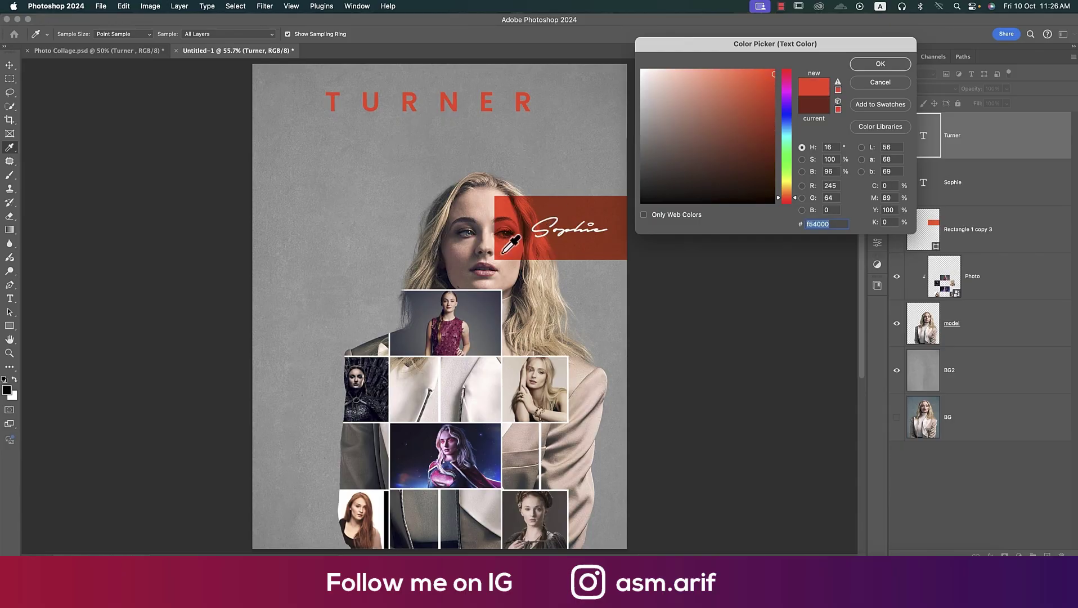
left_click(814, 97)
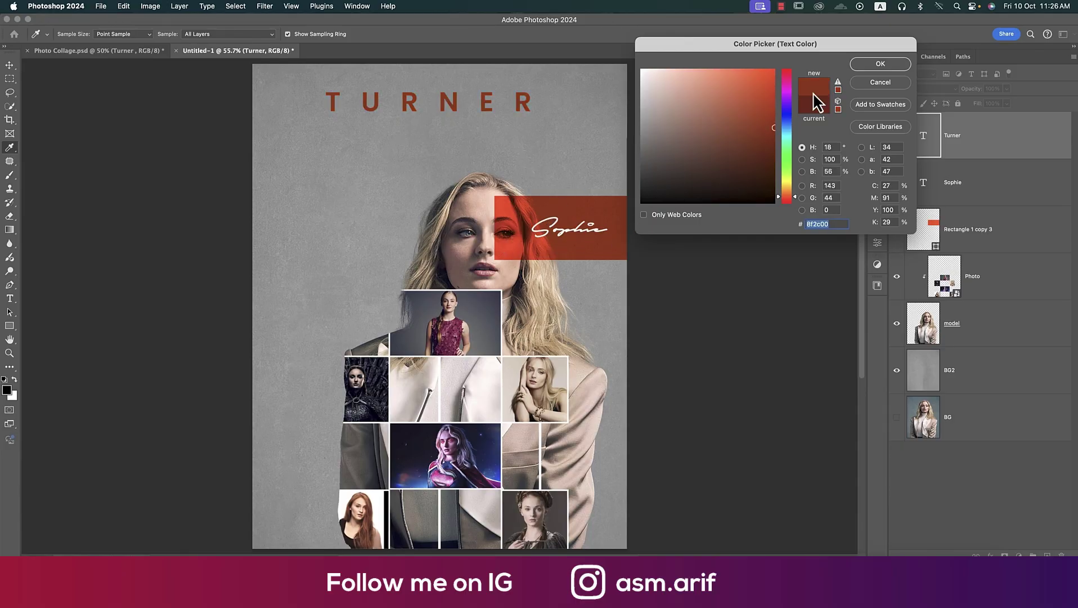
left_click(880, 64)
left_click(135, 51)
Copy the biography paragraph from Photo Collage and paste it into a text box under the title
key("v")
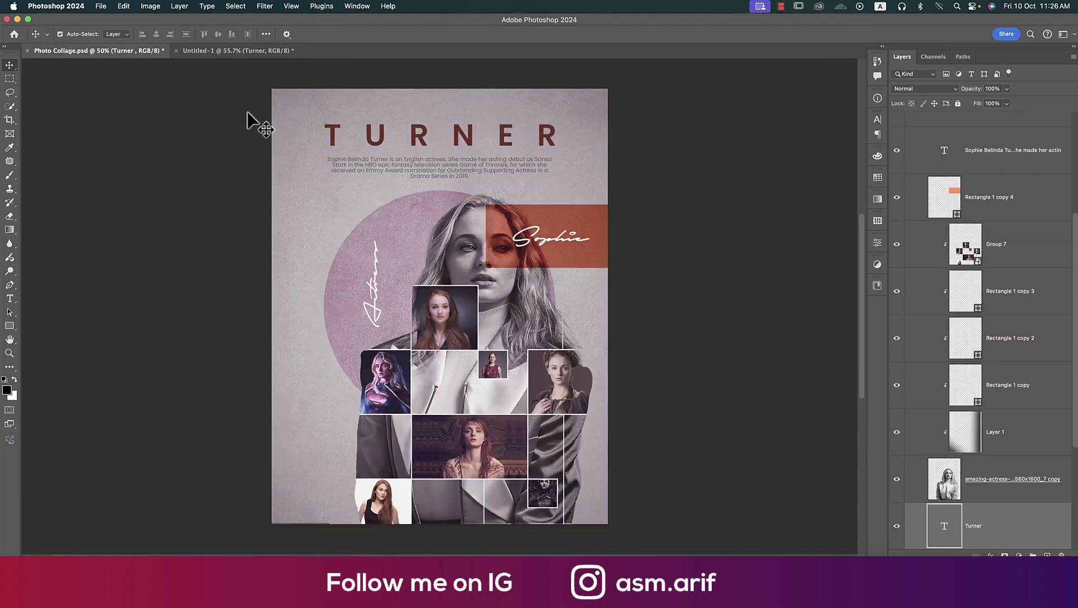
double_click(407, 174)
key("super+c")
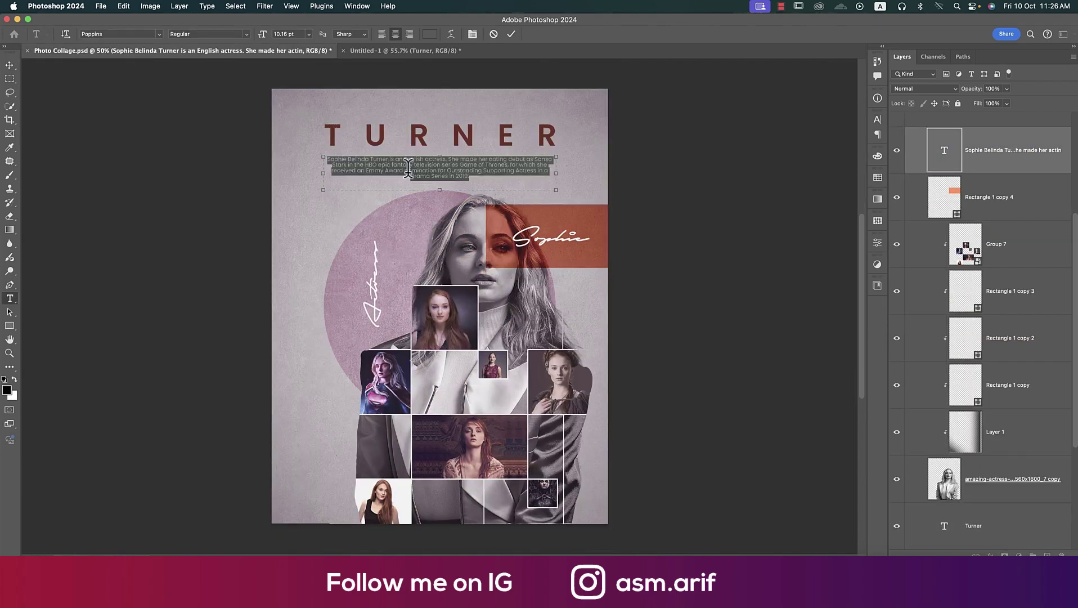
left_click(388, 51)
key("v")
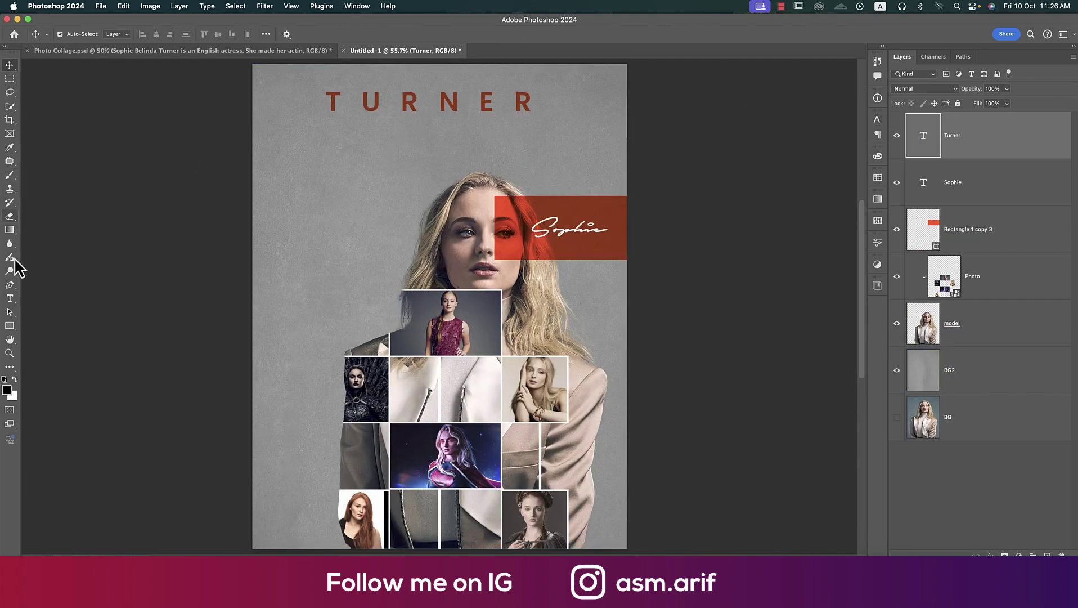
left_click(11, 301)
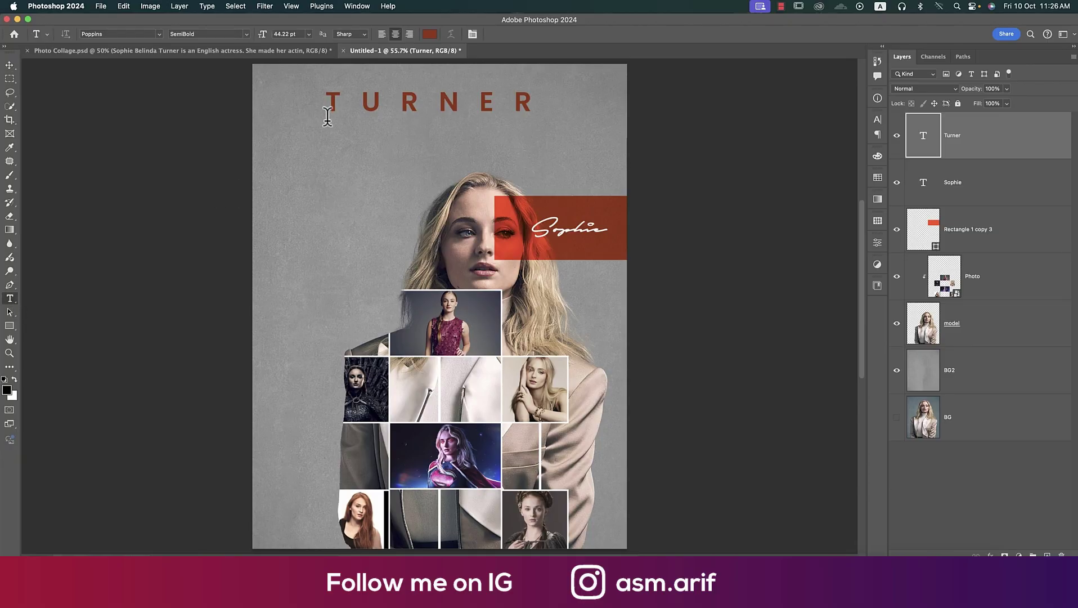
left_click_drag(322, 127, 555, 158)
key("super+v")
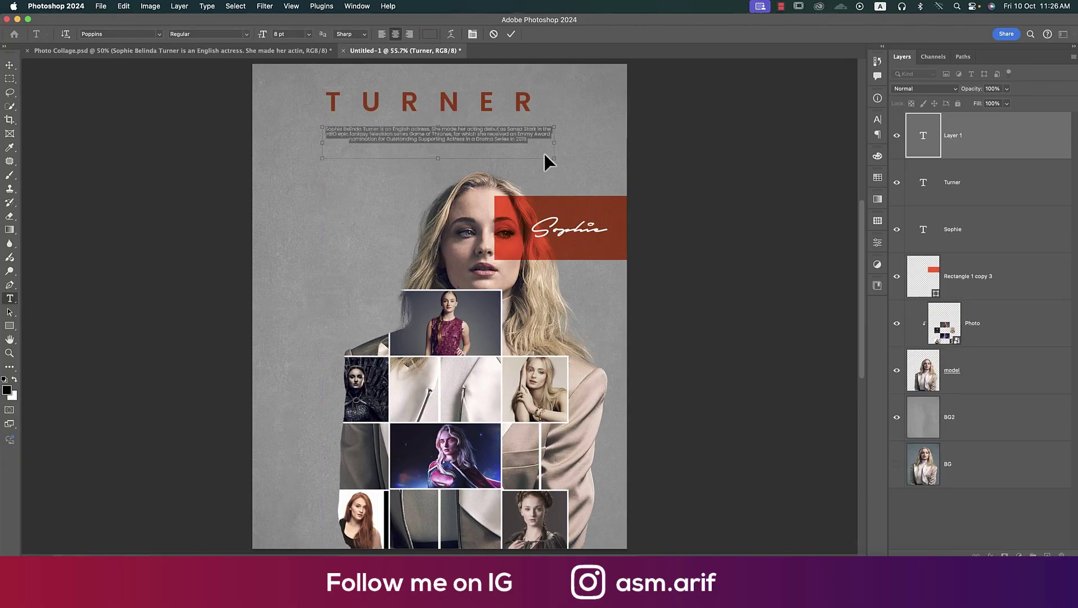
left_click(511, 36)
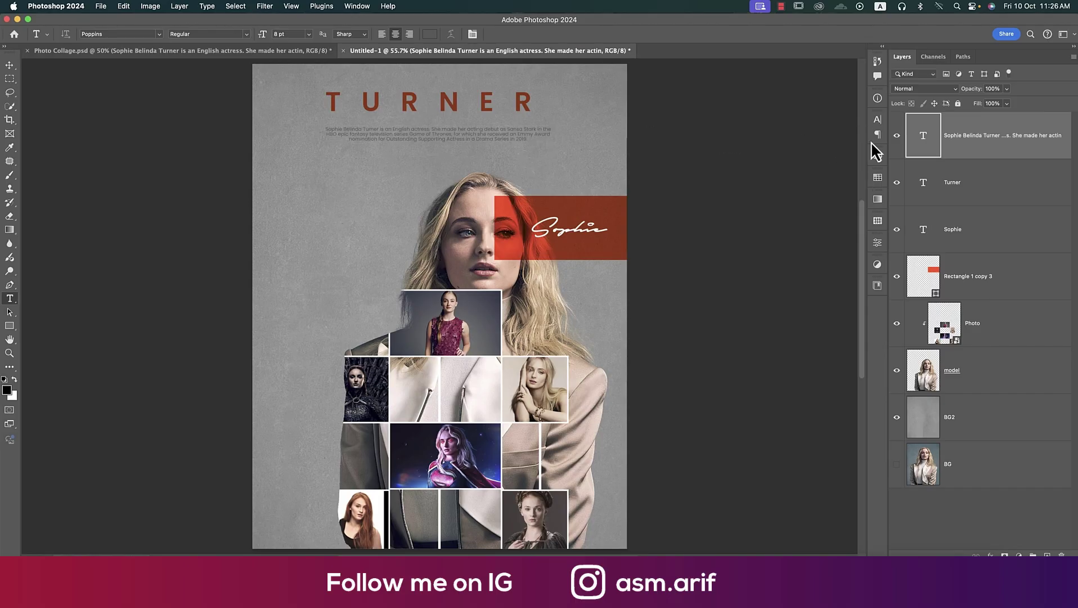
Make the biography paragraph text white
left_click(880, 122)
left_click(849, 190)
left_click_drag(685, 103, 627, 68)
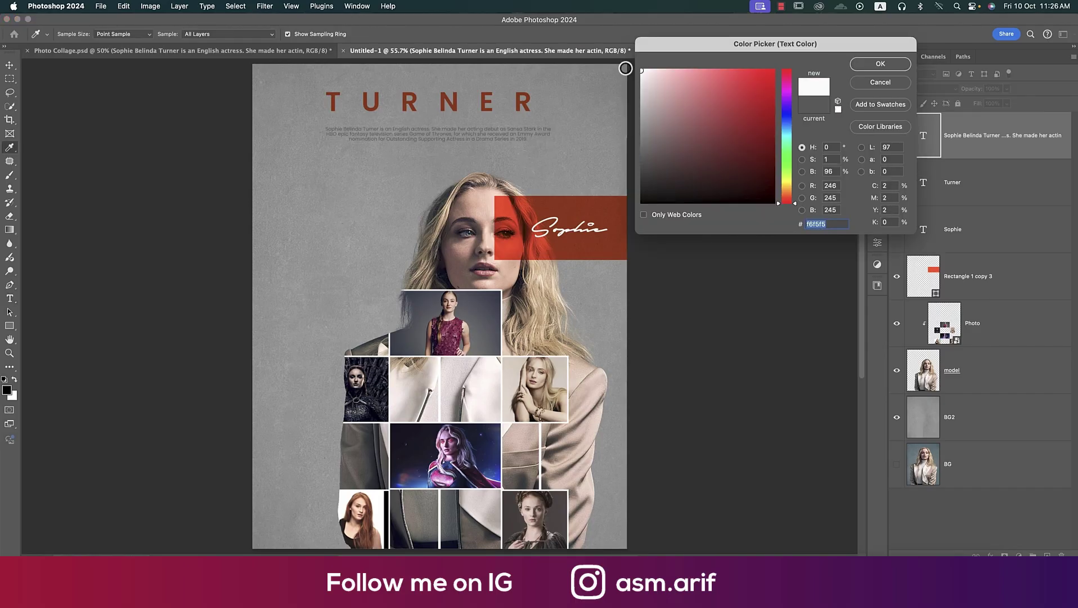
left_click(881, 65)
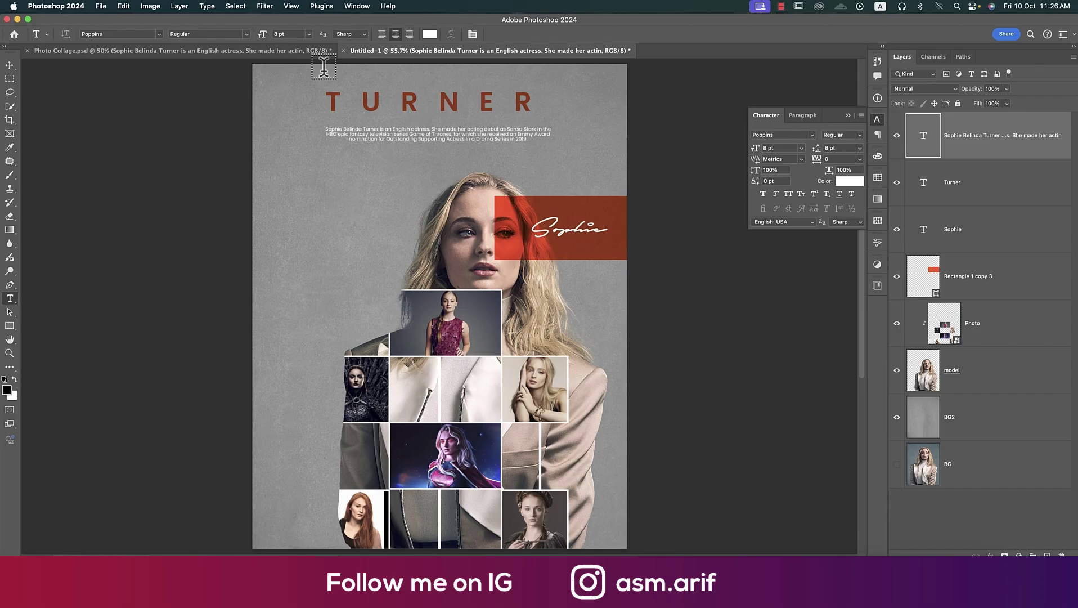
Centre the TURNER title horizontally on the canvas and return to Photo Collage
left_click(9, 64)
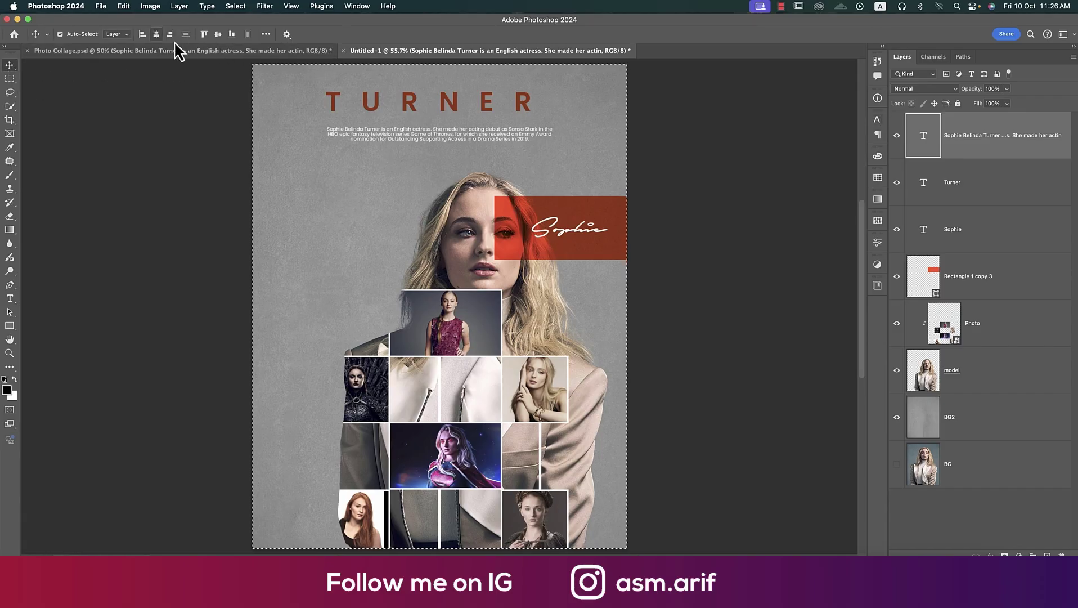
key("super+d")
left_click(503, 102, "super")
key("super+a")
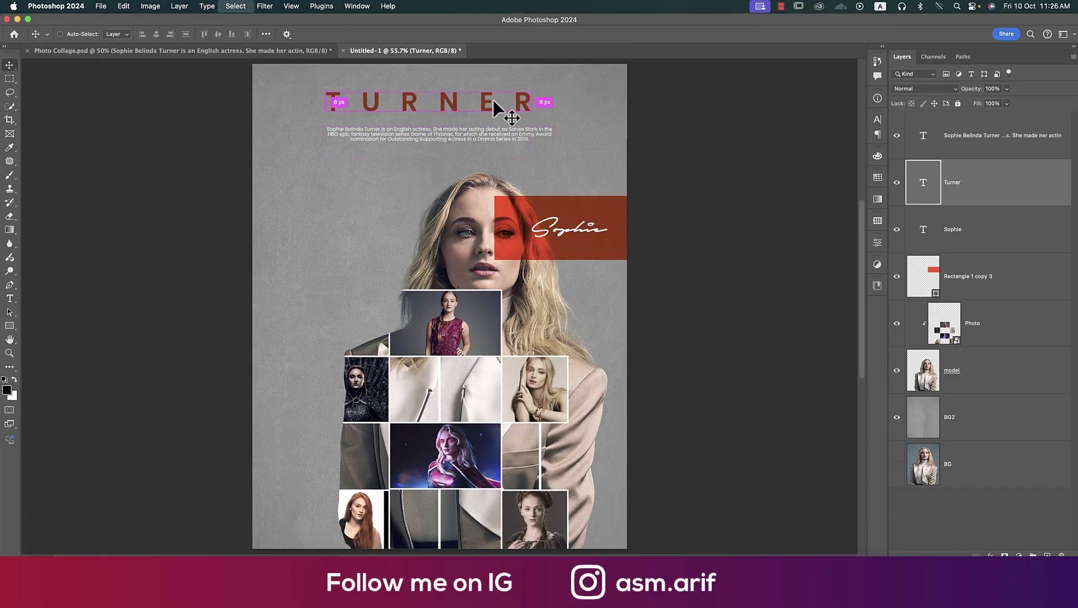
left_click(156, 34)
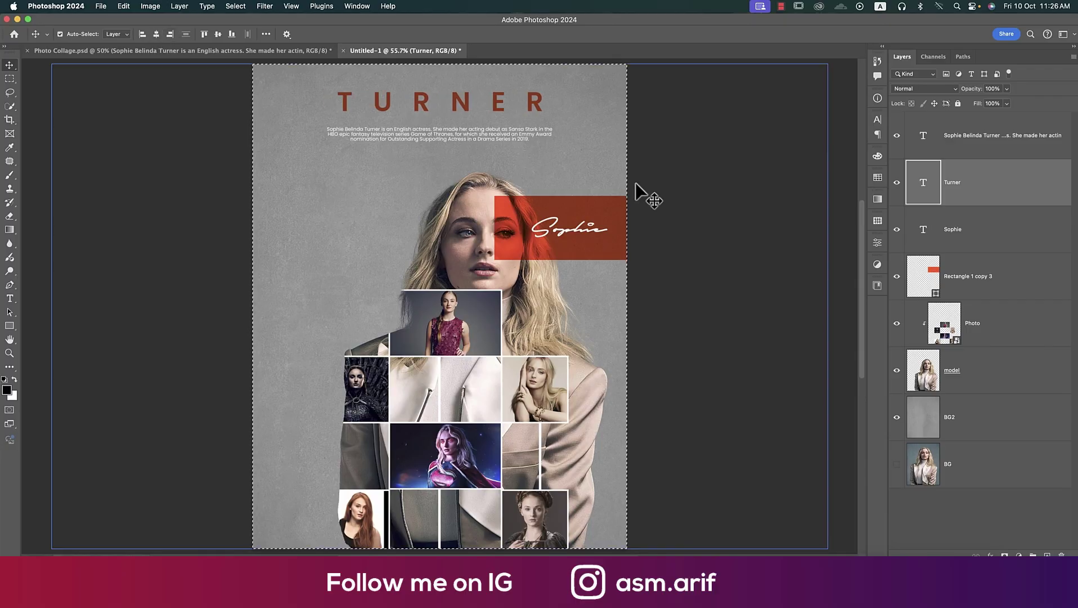
key("super+d")
left_click(740, 197)
left_click(330, 263)
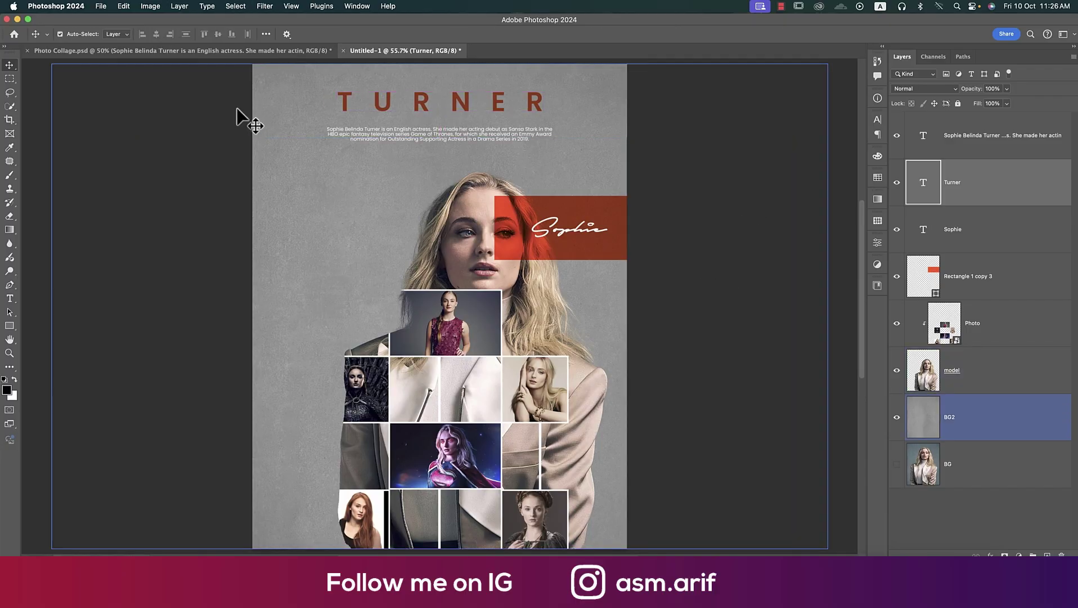
left_click(228, 50)
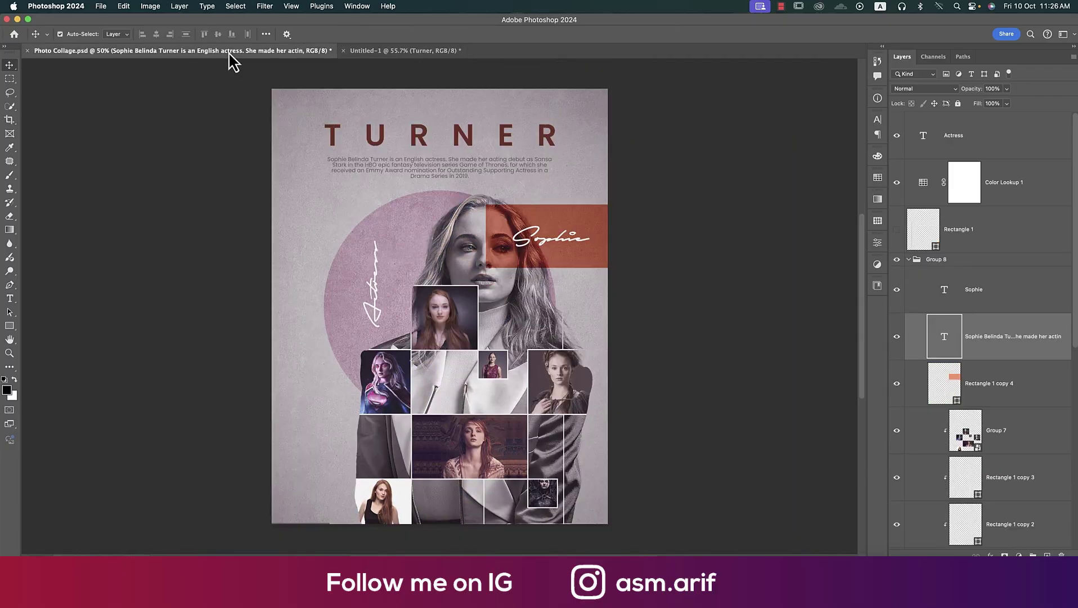
Draw a large ellipse behind the model on the poster
left_click(393, 248)
scroll(1021, 471, "down", 3)
left_click(1008, 478)
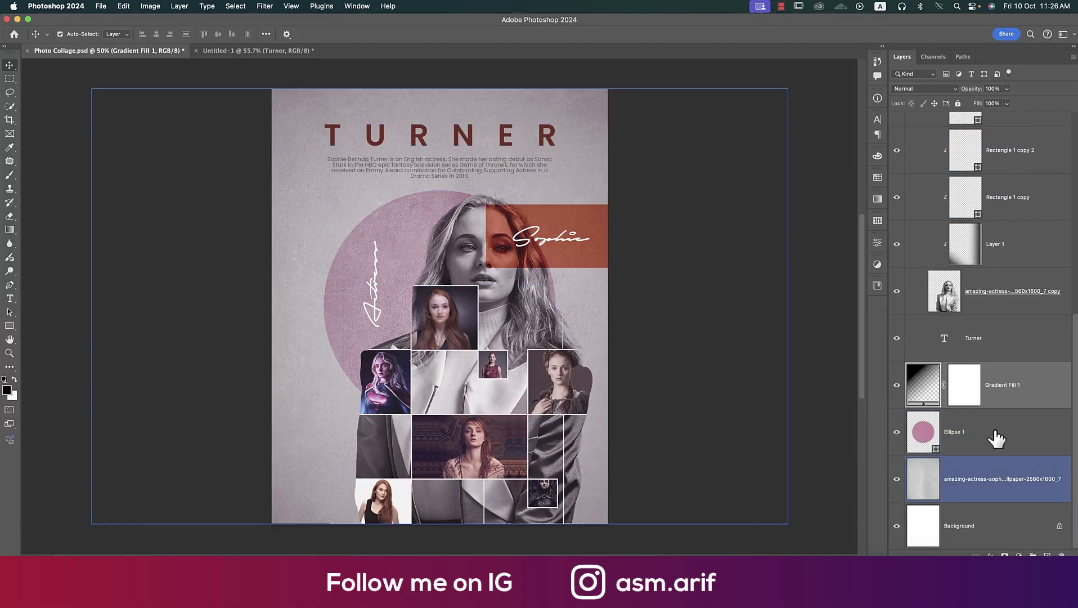
left_click(991, 437)
left_click_drag(924, 442, 989, 415)
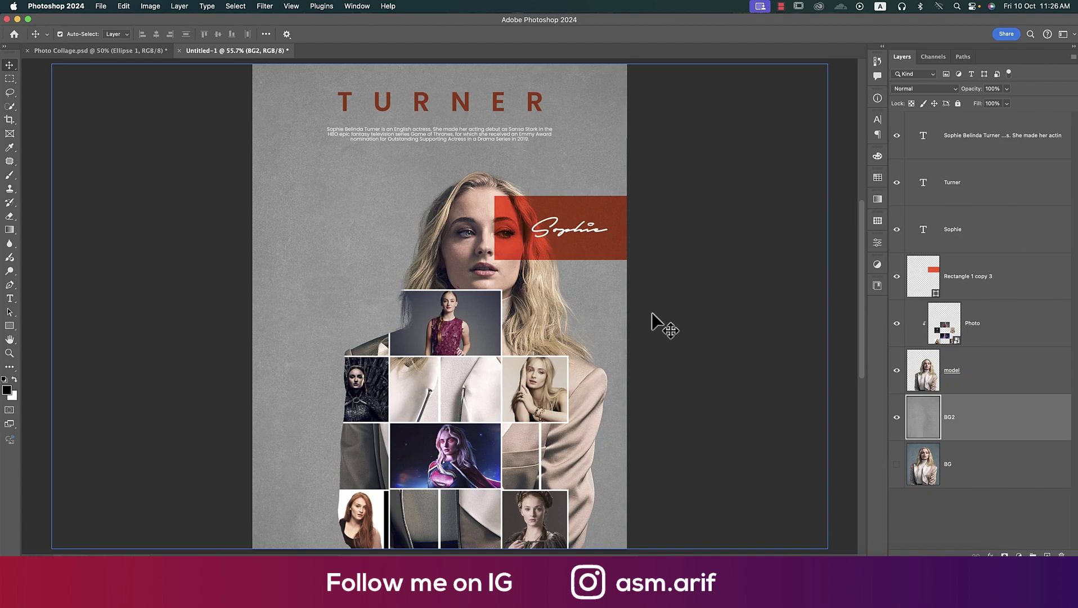
right_click(10, 326)
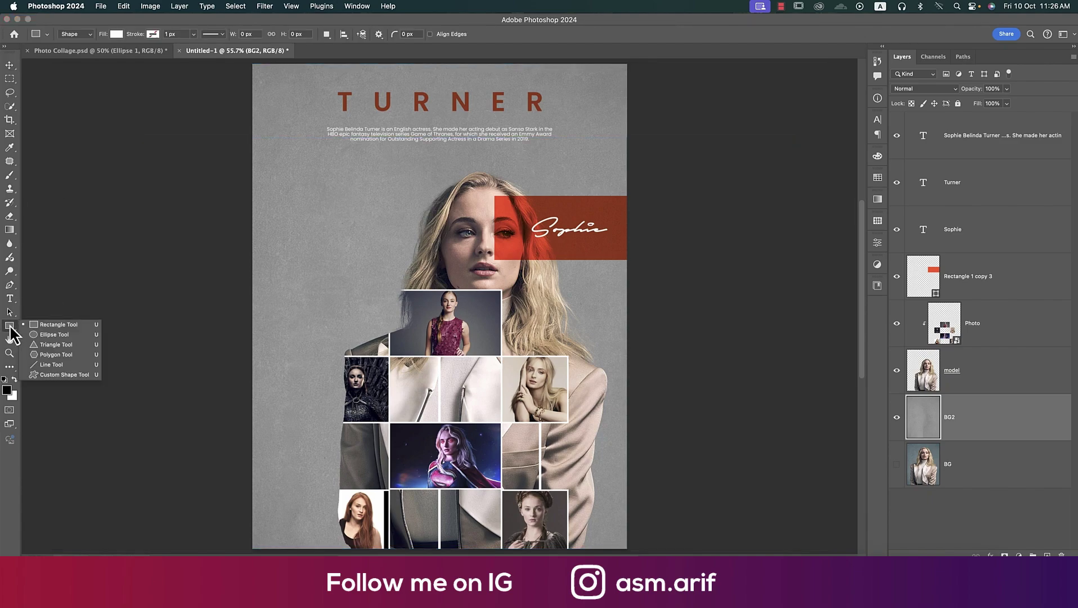
left_click(62, 337)
mouse_move(400, 246)
left_mouse_down()
mouse_move(492, 380)
mouse_move(605, 470)
mouse_move(620, 467)
left_mouse_up()
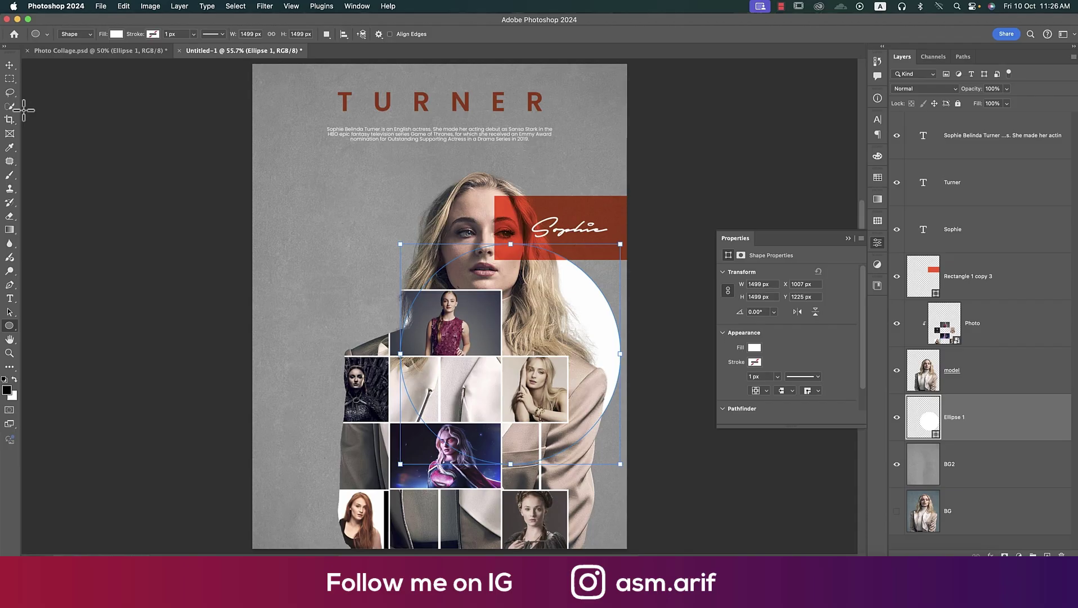
Move the circle up and left and enlarge it to about 129%
left_click(9, 68)
key("ctrl+t")
left_click_drag(602, 316, 502, 244)
left_click_drag(446, 415, 459, 478)
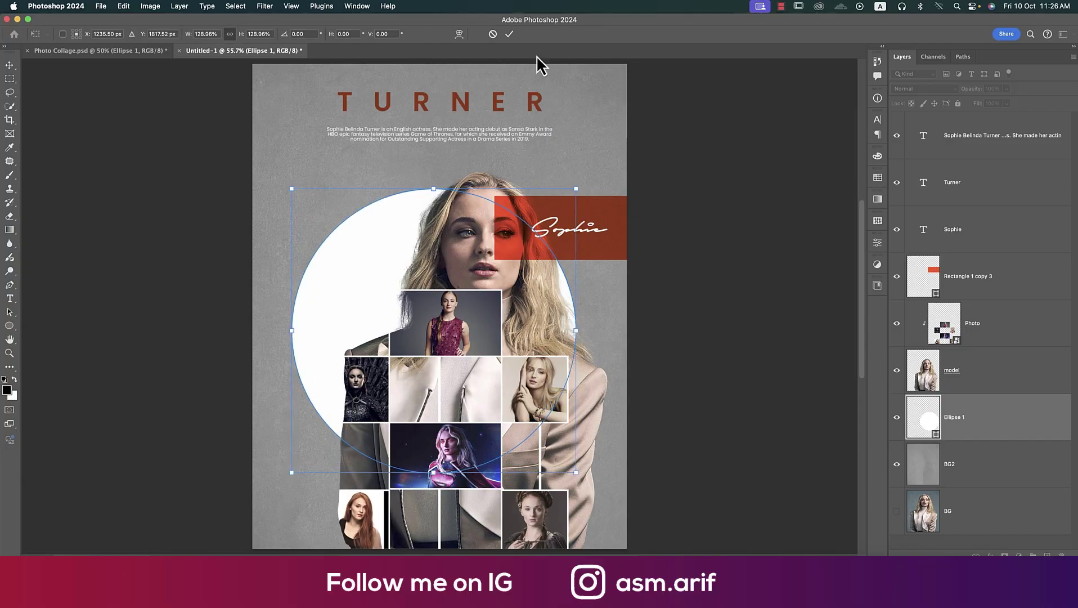
left_click(510, 35)
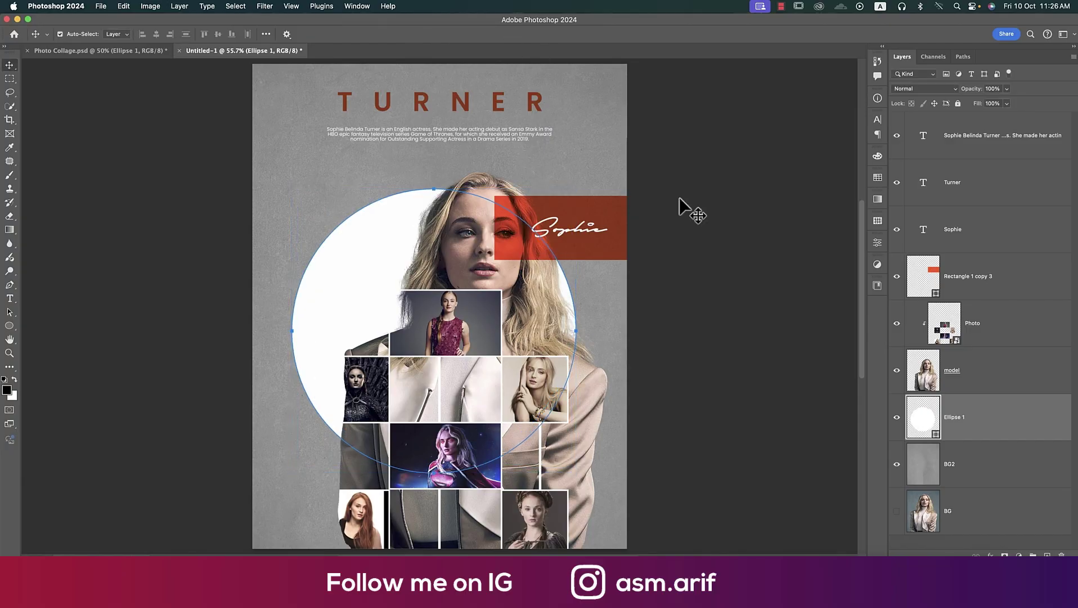
Fill the circle with a sampled pink skin tone and set it to Multiply
double_click(923, 417)
left_click(492, 273)
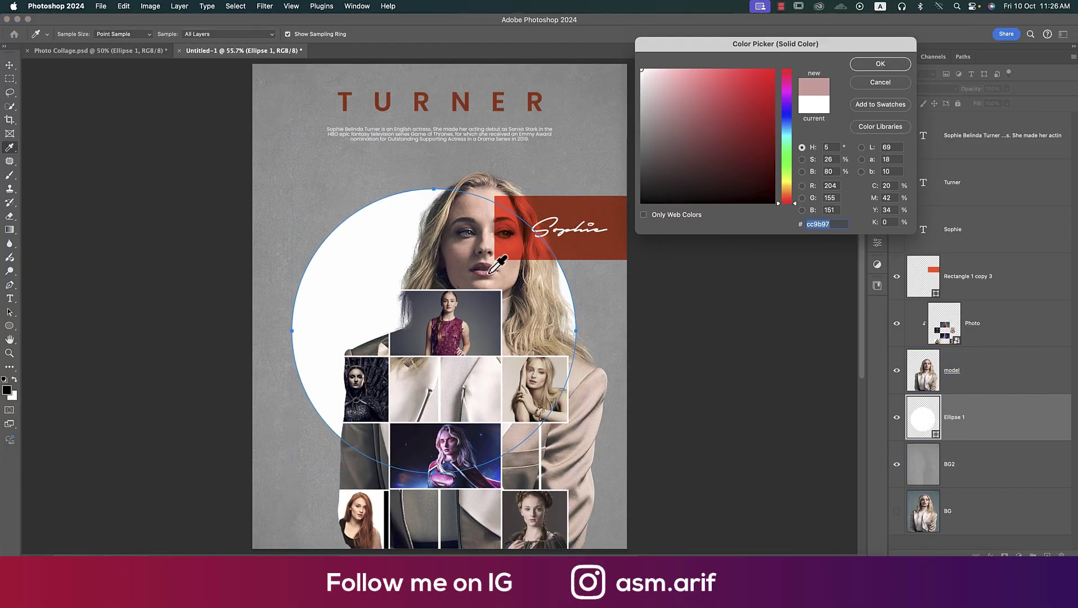
left_click(881, 64)
left_click(909, 90)
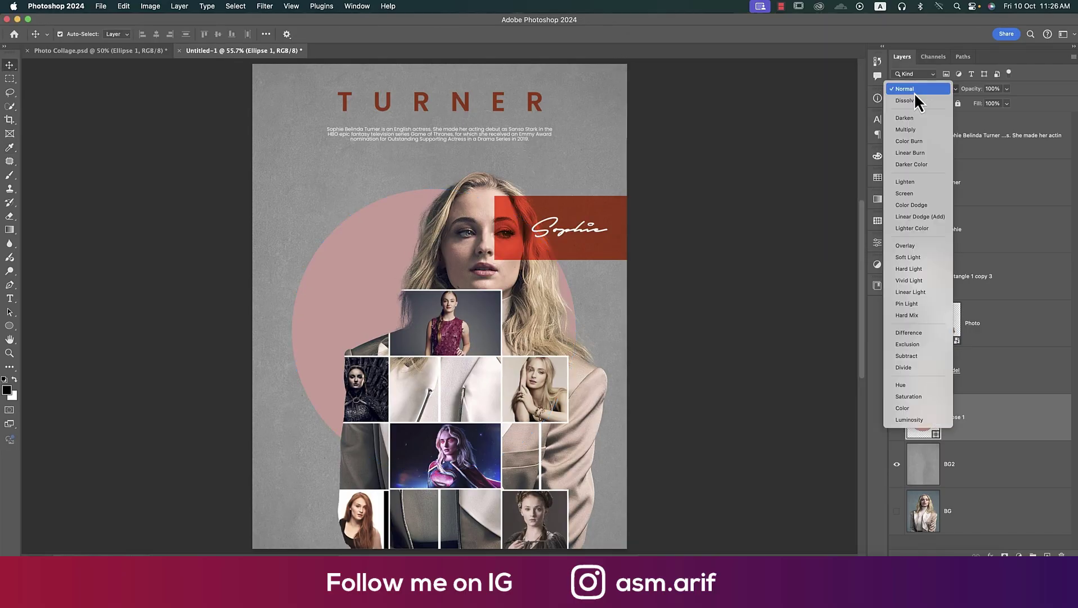
left_click(908, 130)
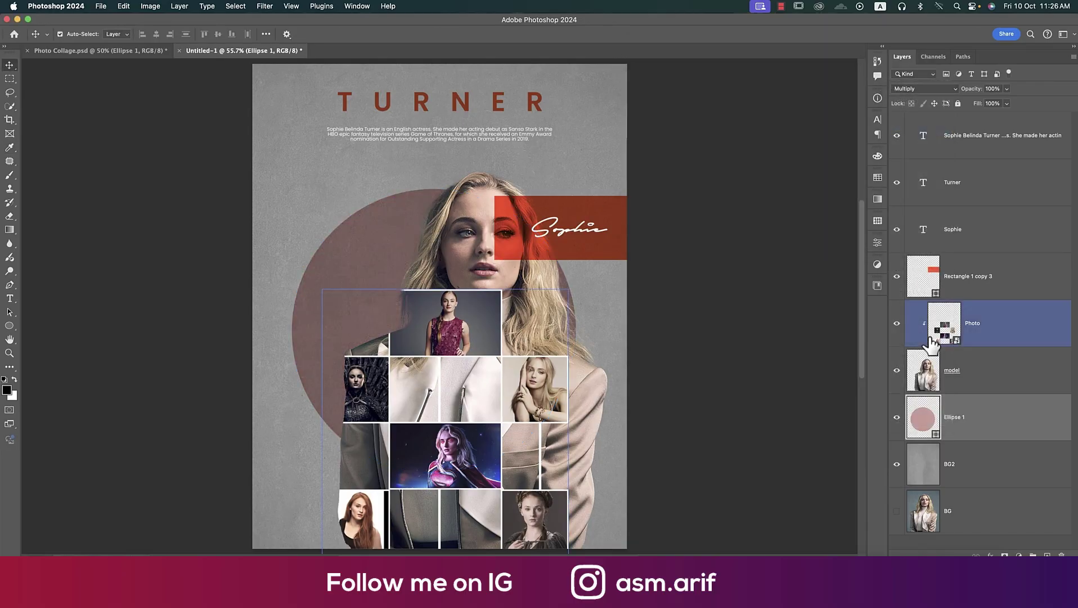
Resample the circle colour to light pink f4a5a1 from the model's lips
double_click(924, 421)
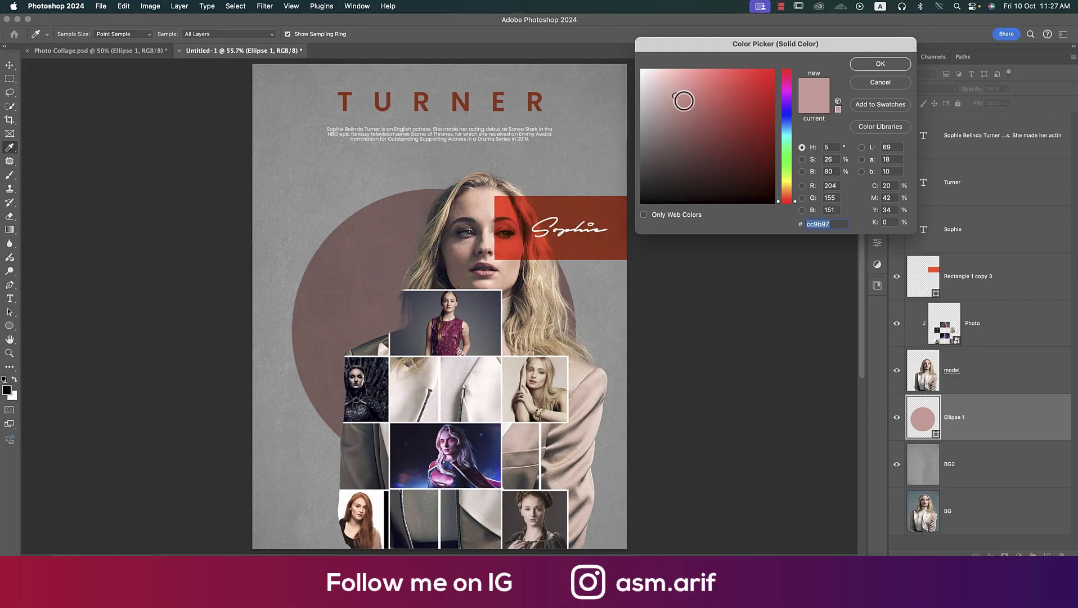
left_click(484, 272)
left_click(479, 273)
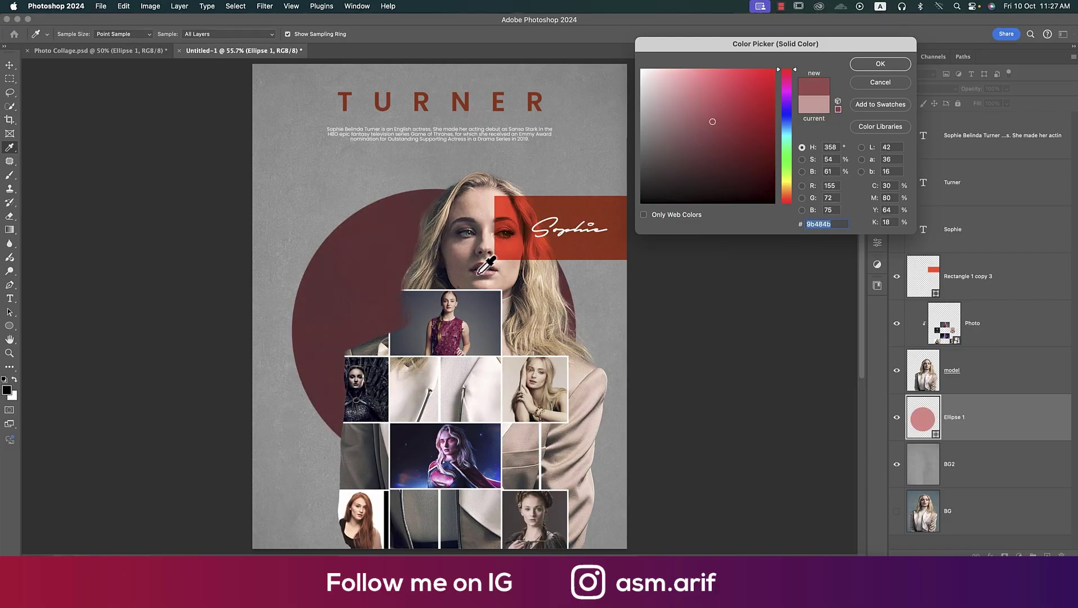
left_click_drag(480, 274, 478, 276)
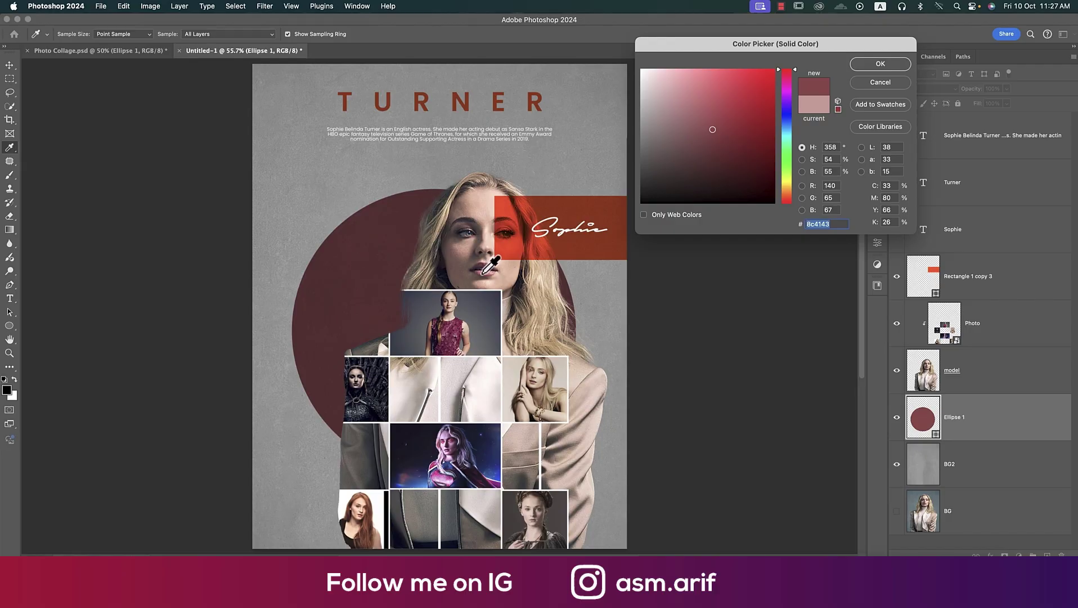
left_click(483, 274)
left_click(488, 274)
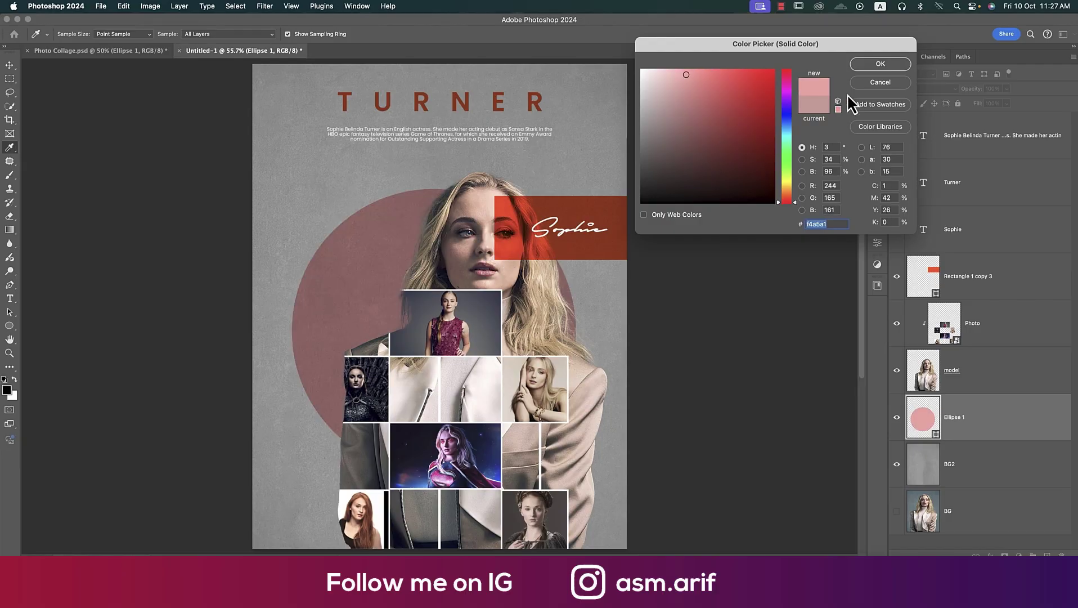
left_click(868, 64)
left_click(10, 65)
left_click(129, 190)
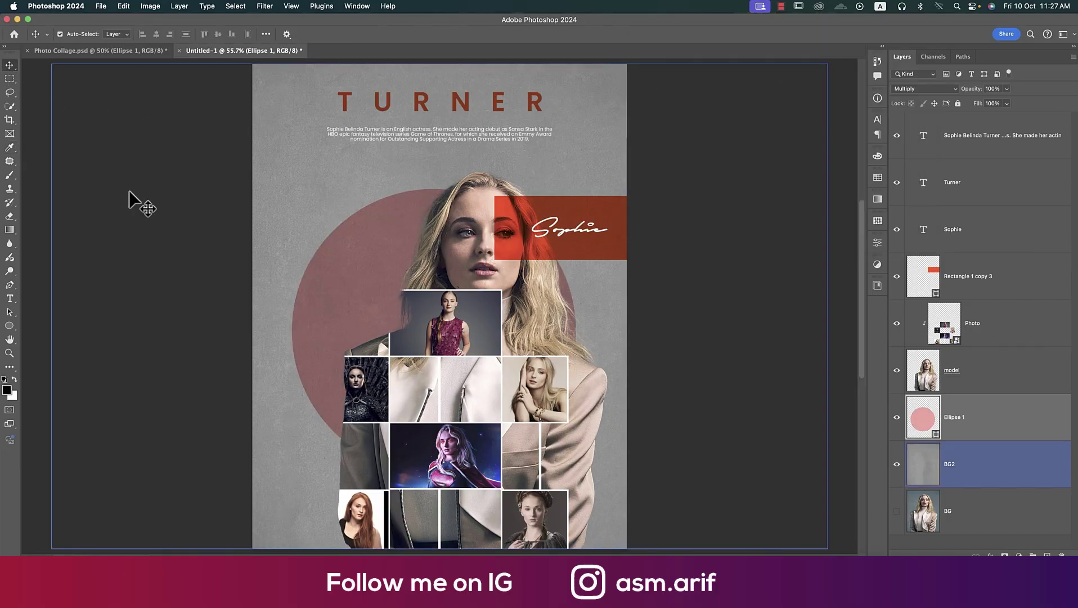
Copy the Actress script text from Photo Collage and paste it onto the poster's left side
left_click(126, 50)
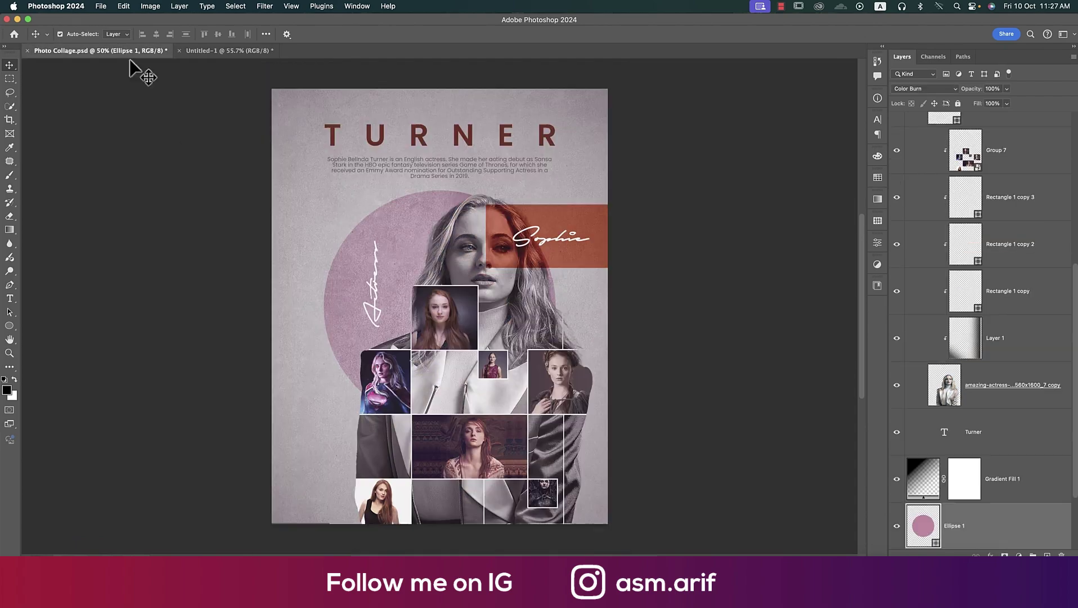
double_click(375, 297)
key("cmd+c")
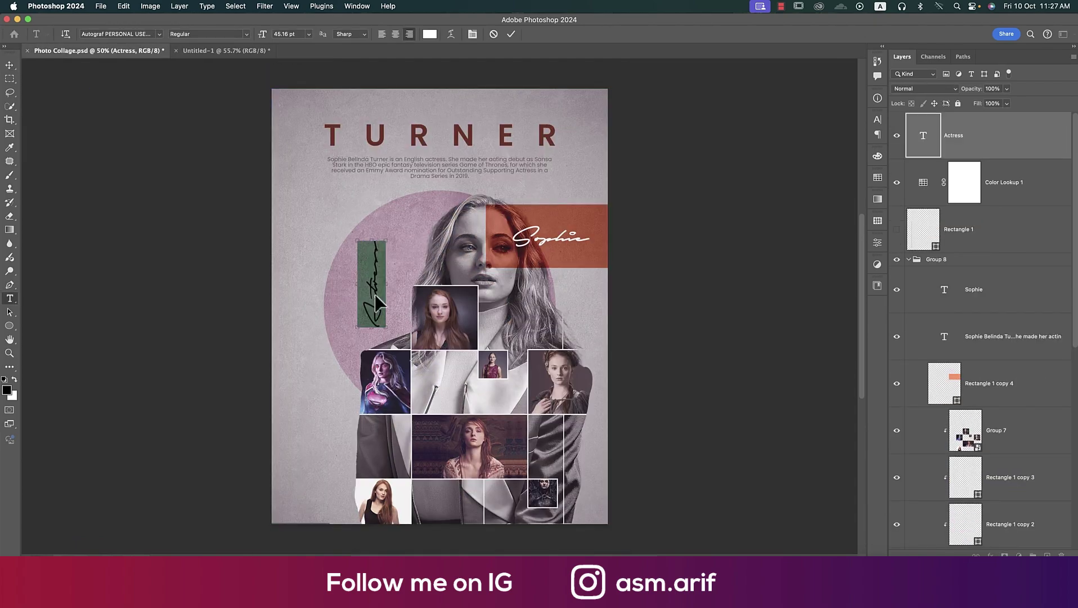
left_click(223, 50)
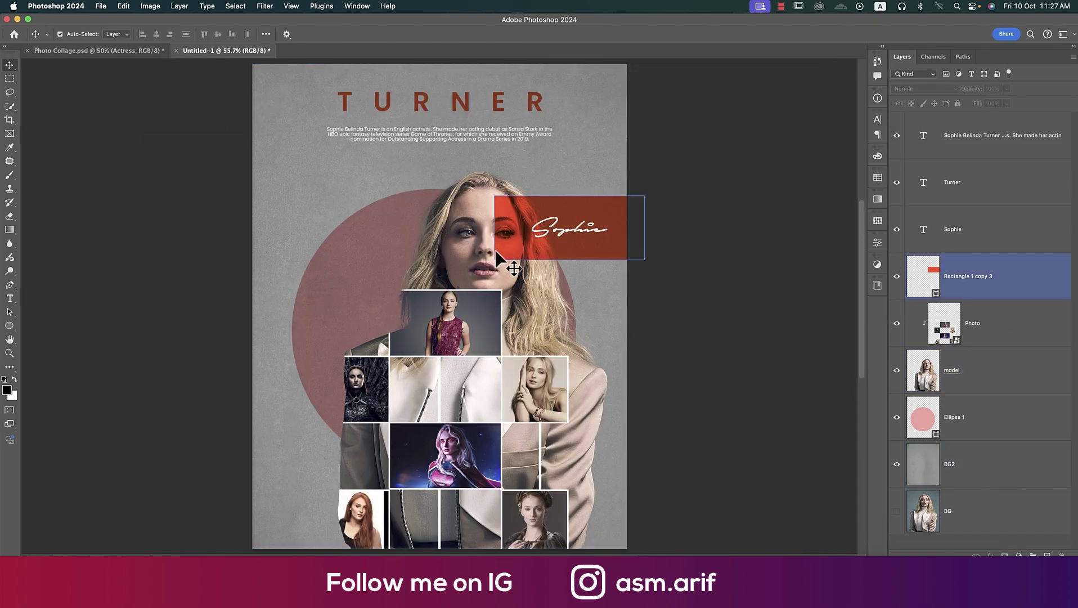
left_click(320, 187)
key("cmd+v")
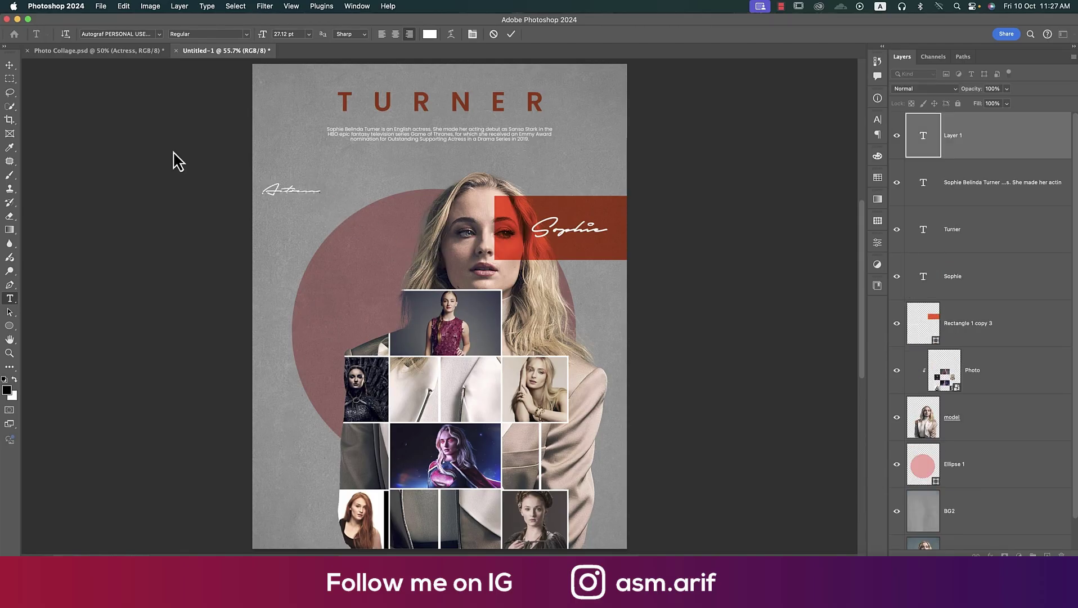
Rotate Actress -90° to vertical, scale it up and place it beside the model
key("super+t")
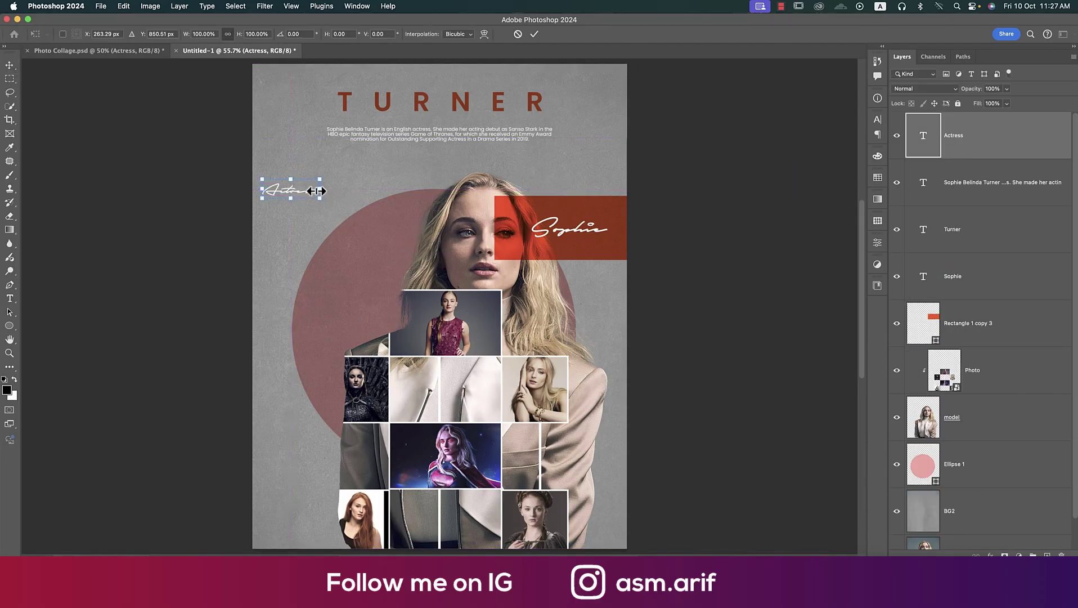
left_click_drag(326, 186, 291, 97)
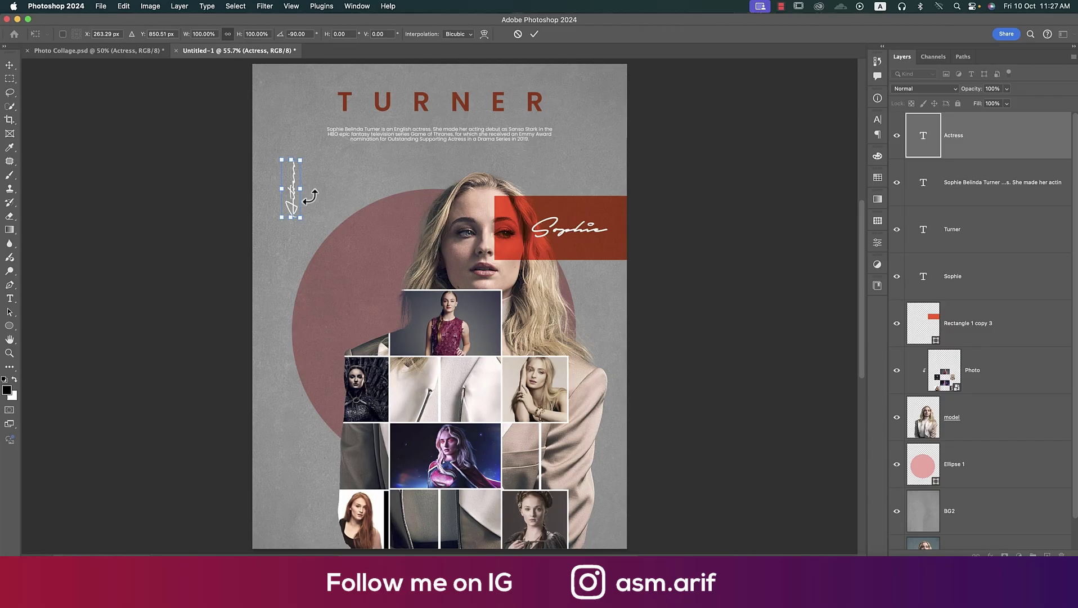
left_click_drag(300, 217, 313, 243)
left_click_drag(304, 192, 369, 302)
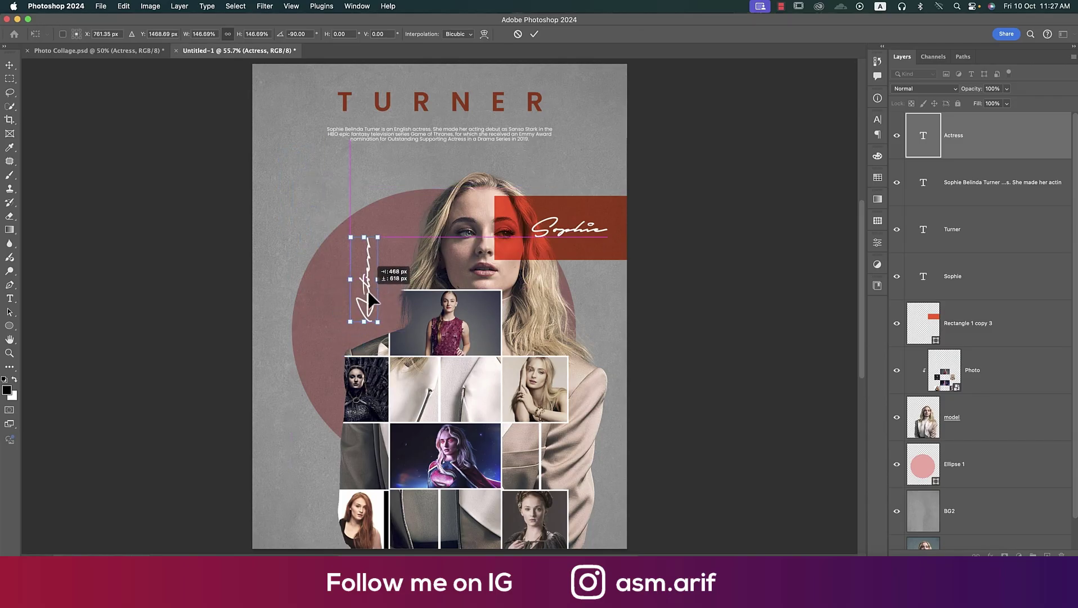
key("Return")
Open the text colour picker for the TURNER title layer
left_click(669, 276)
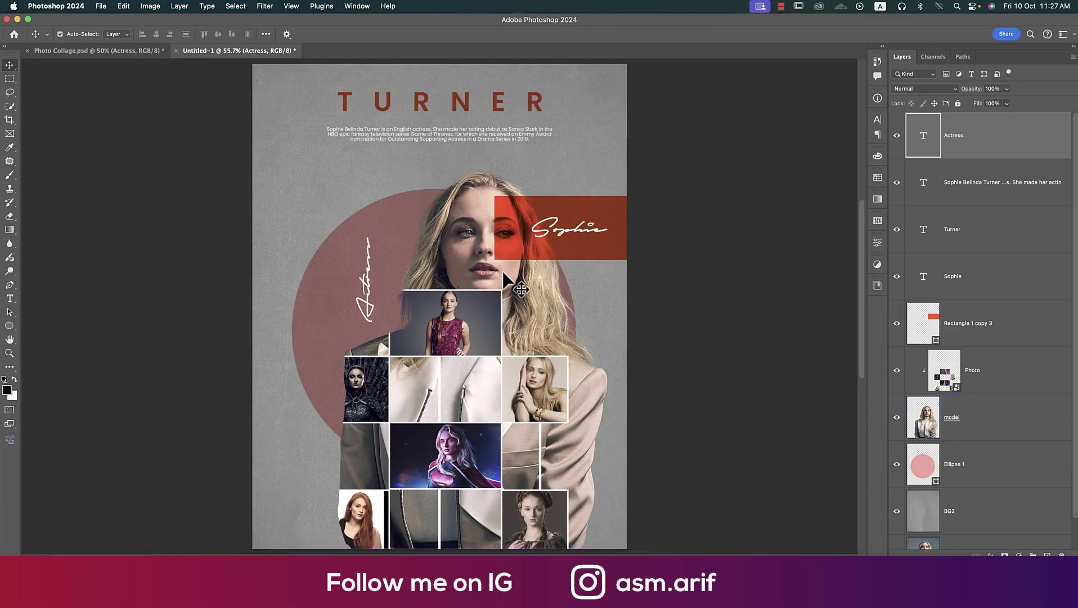
left_click(544, 105)
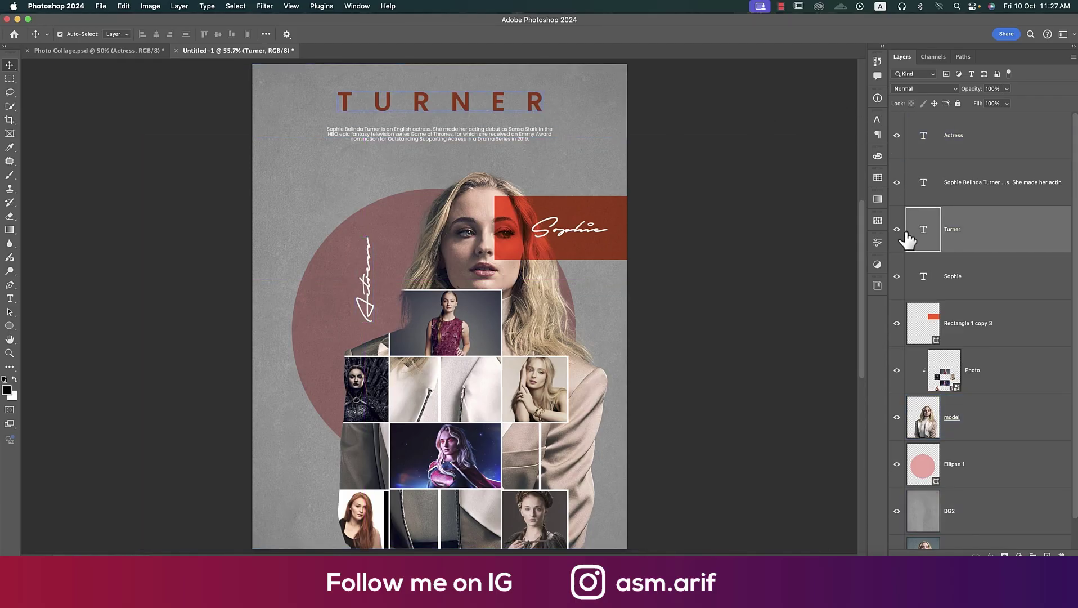
left_click(877, 120)
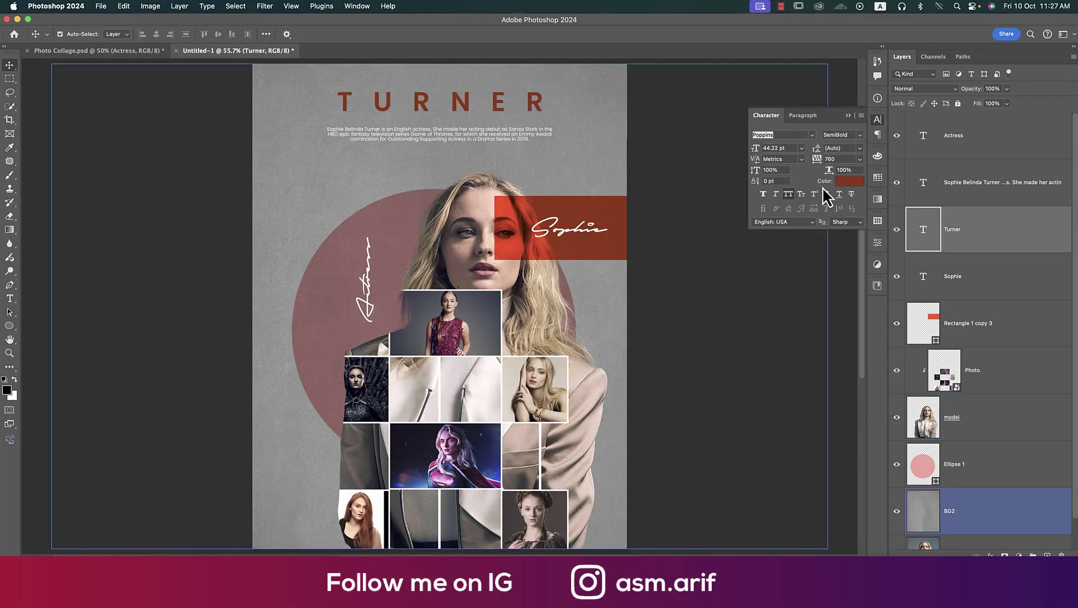
left_click(846, 179)
Set the TURNER title colour to deep brown 481601
mouse_move(760, 172)
left_mouse_down()
mouse_move(753, 166)
mouse_move(775, 165)
left_mouse_up()
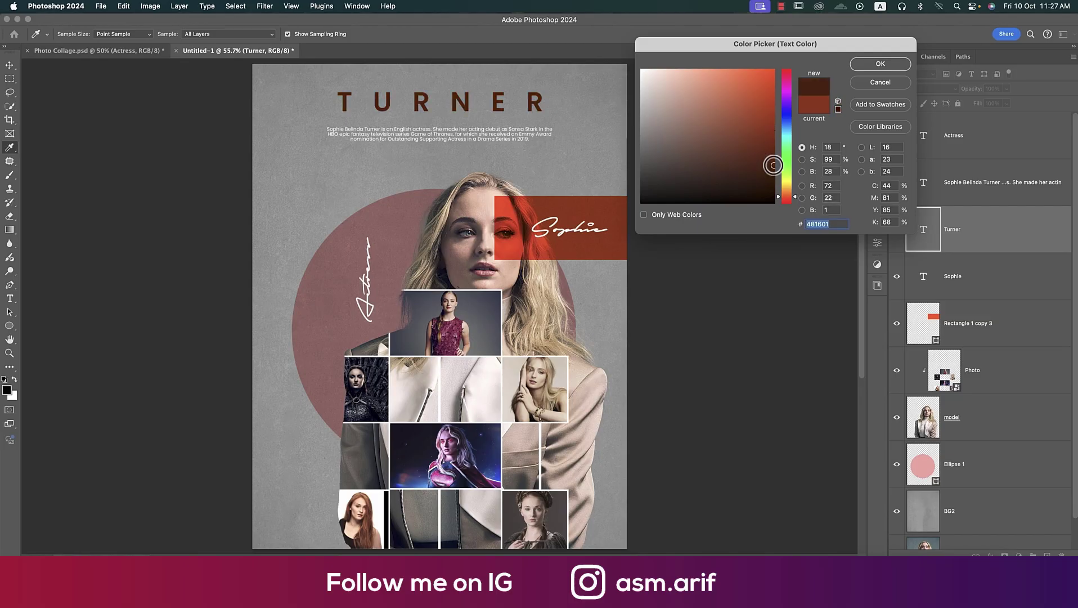
left_click(881, 63)
left_click(584, 132)
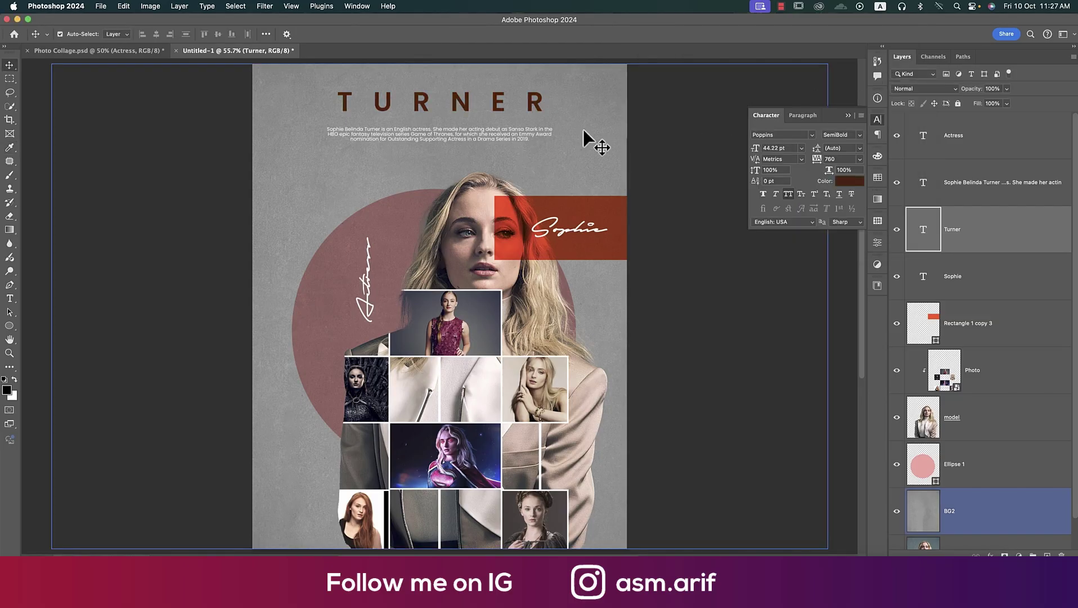
Move the title and biography paragraph down together
left_click(502, 129)
left_click(501, 107, "shift")
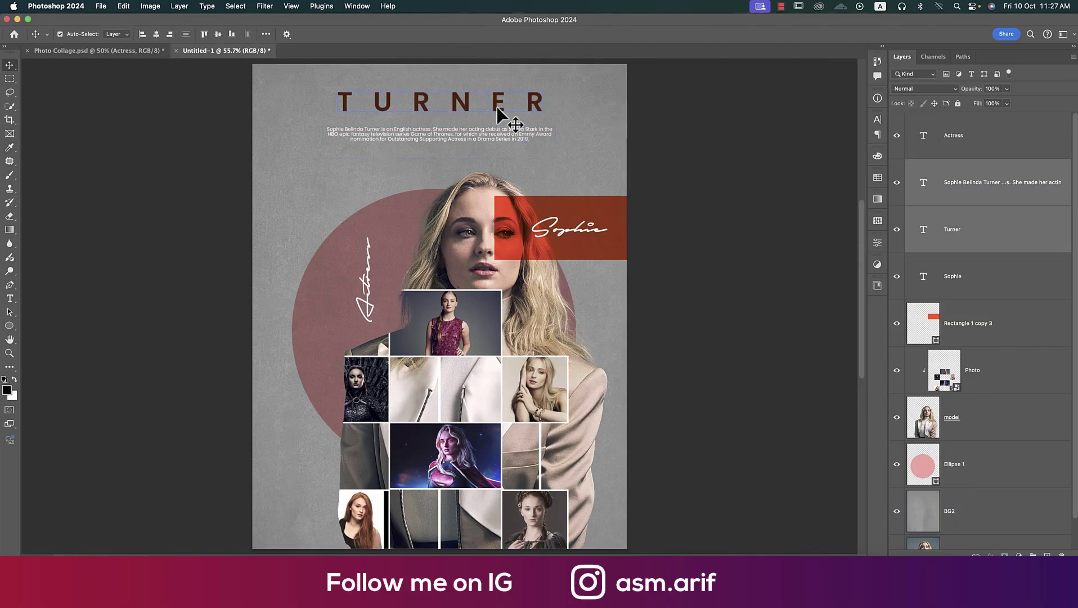
left_click_drag(497, 110, 498, 125)
Group the text layers from Actress to Rectangle 1 copy 3 and name the group 'Text'
left_click_drag(1011, 152, 980, 333)
left_click(979, 333, "shift")
key("super+g")
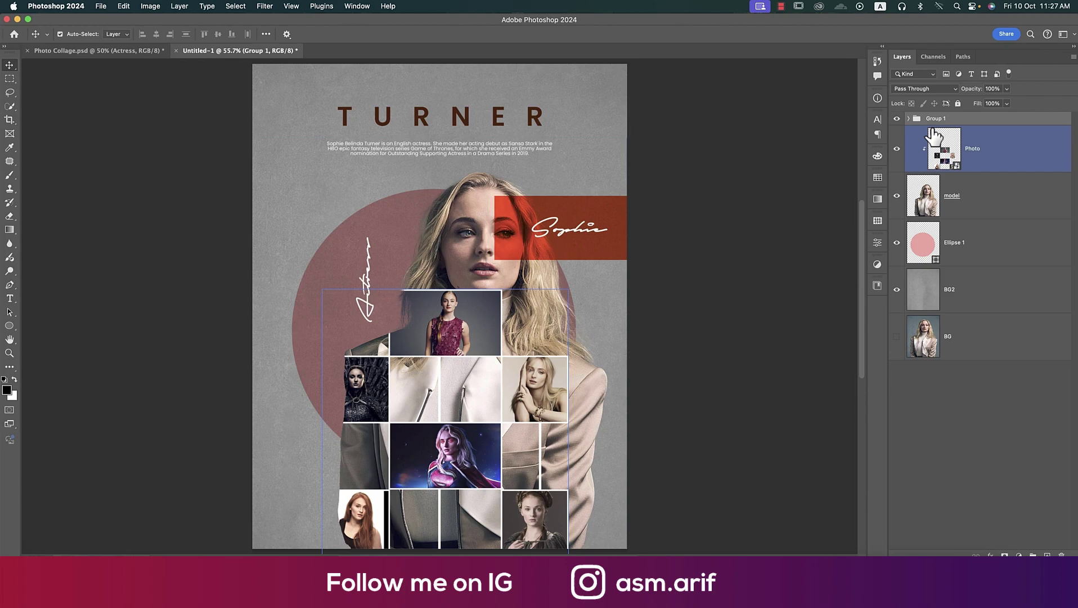
double_click(935, 119)
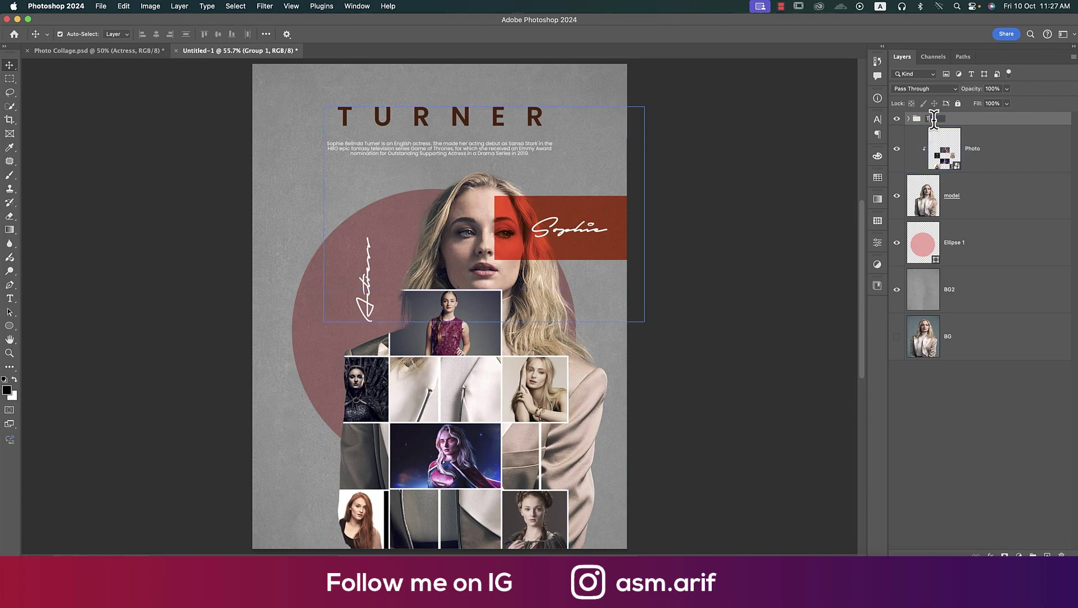
type("Text")
left_click(980, 154)
Add a Gradient Fill layer above BG2 using a Basics gradient preset
left_click(991, 295)
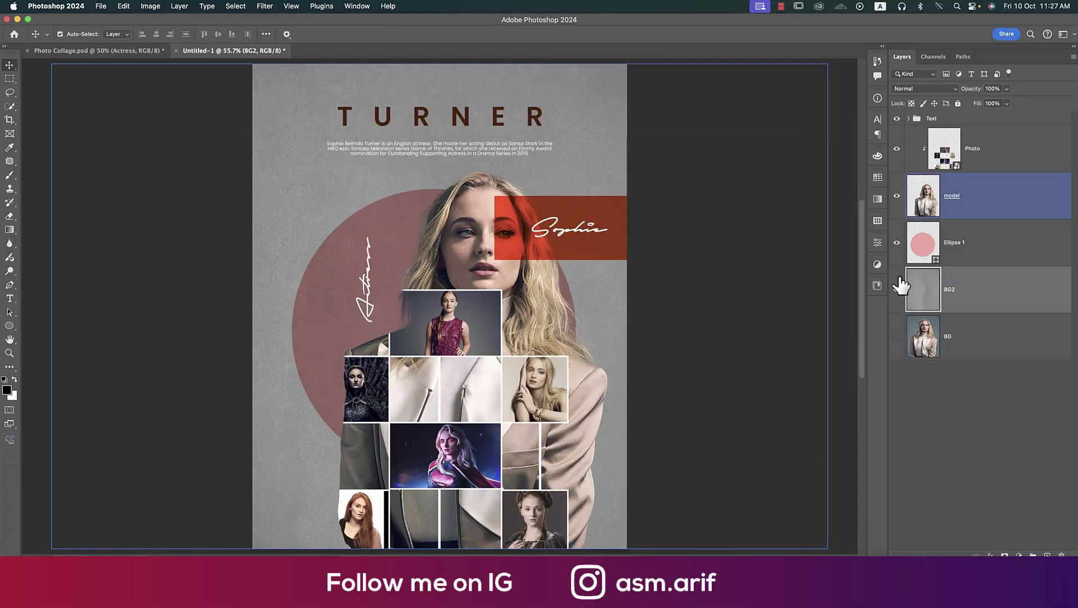
left_click(1020, 556)
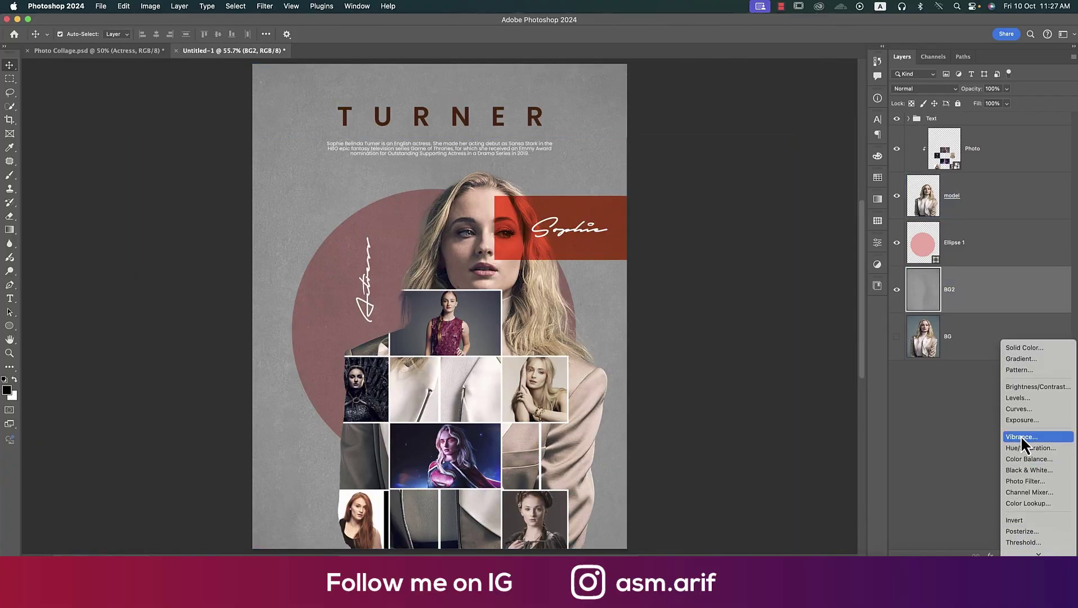
left_click(1020, 357)
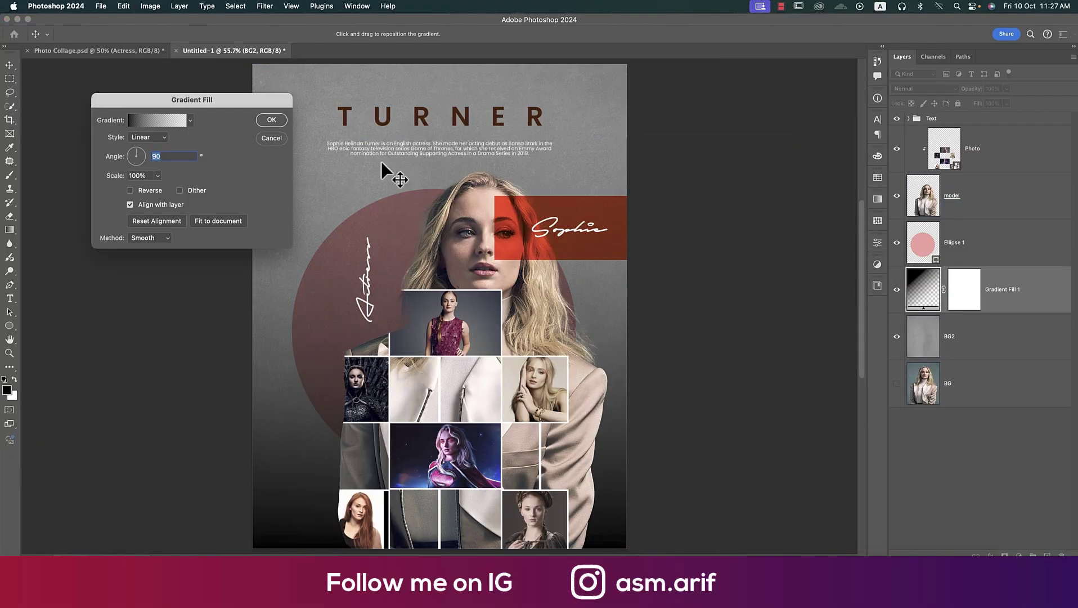
left_click(190, 120)
left_click(121, 142)
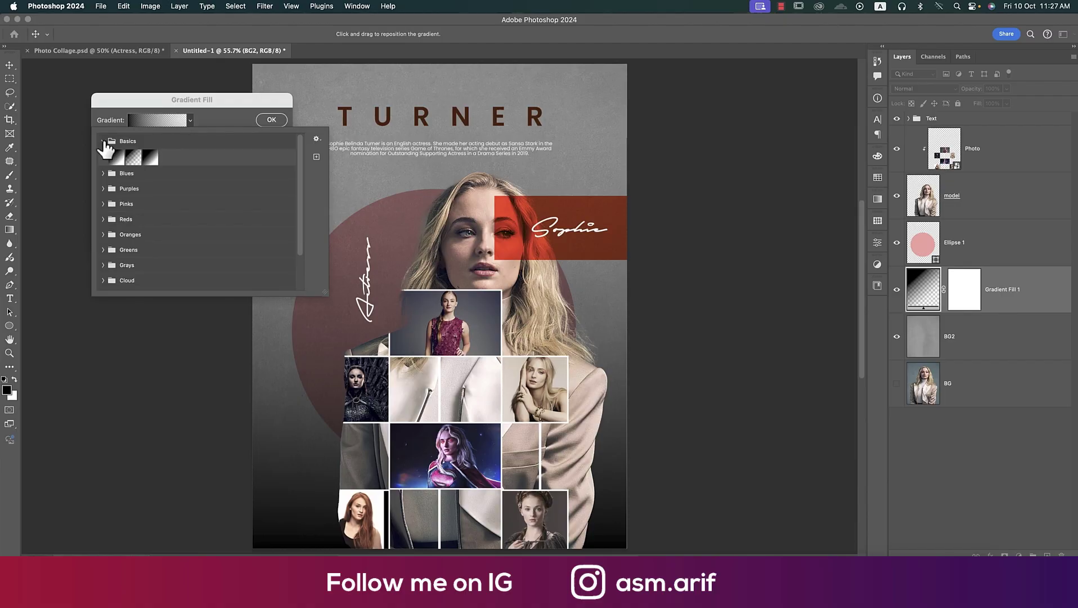
left_click(217, 108)
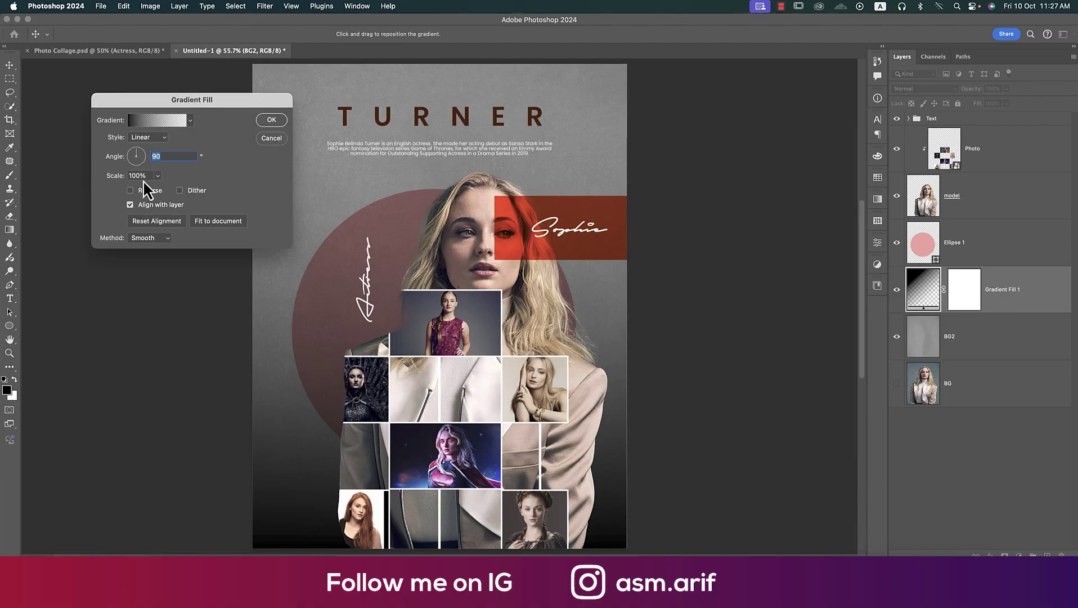
Make the gradient Radial and reversed at 239% scale, and apply it
left_click(147, 139)
left_click(148, 149)
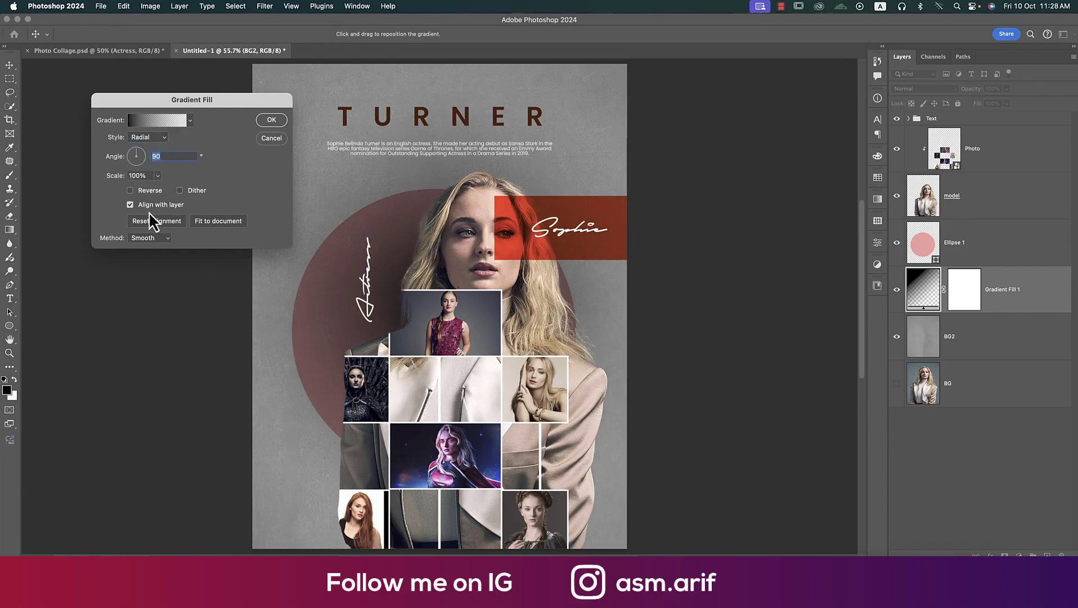
left_click(131, 190)
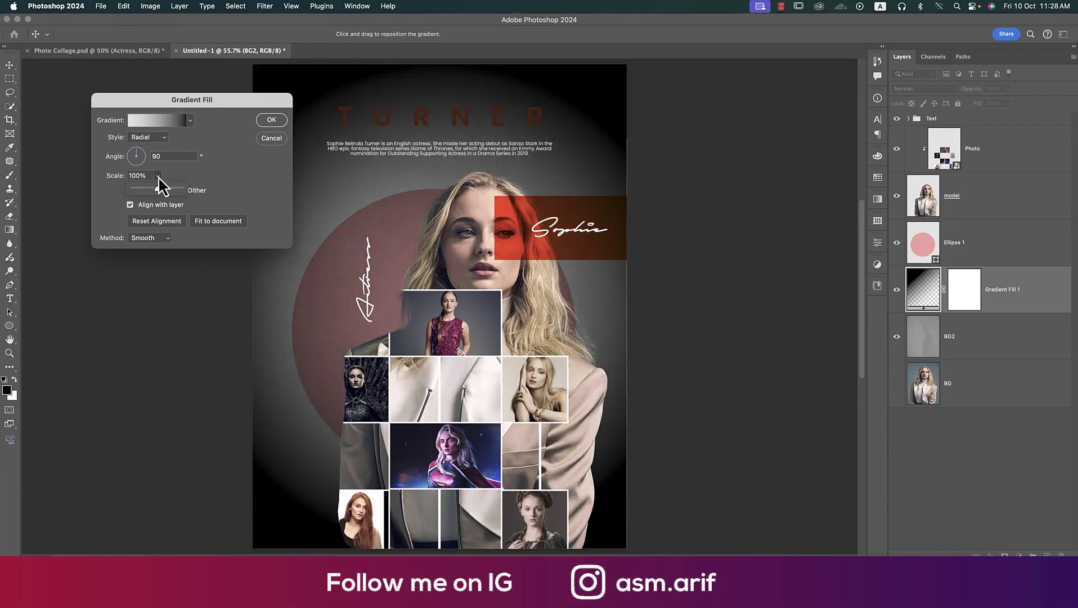
left_click_drag(157, 187, 164, 187)
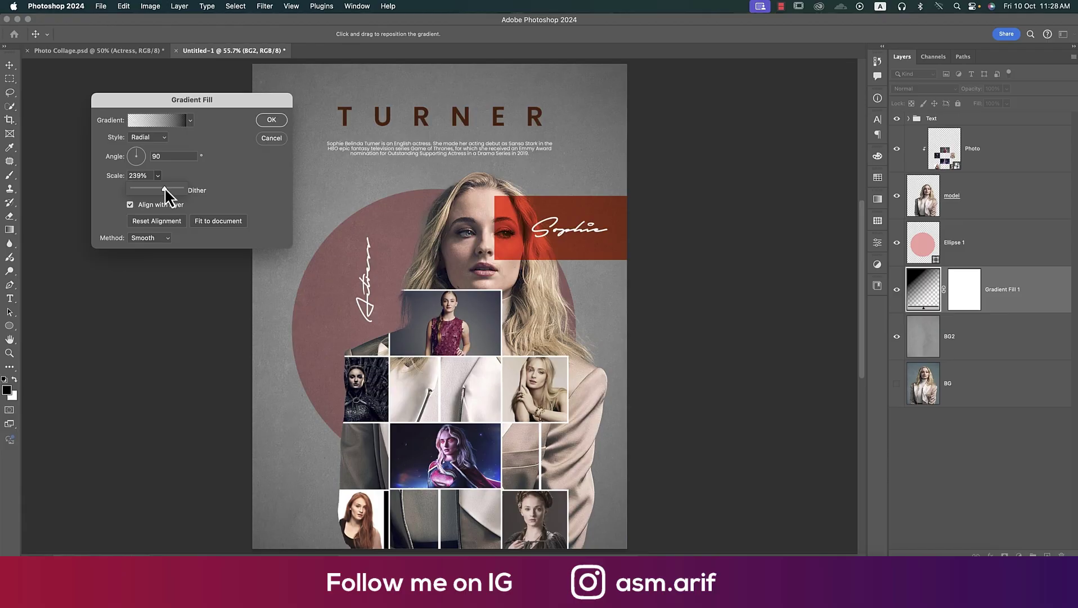
left_click(271, 120)
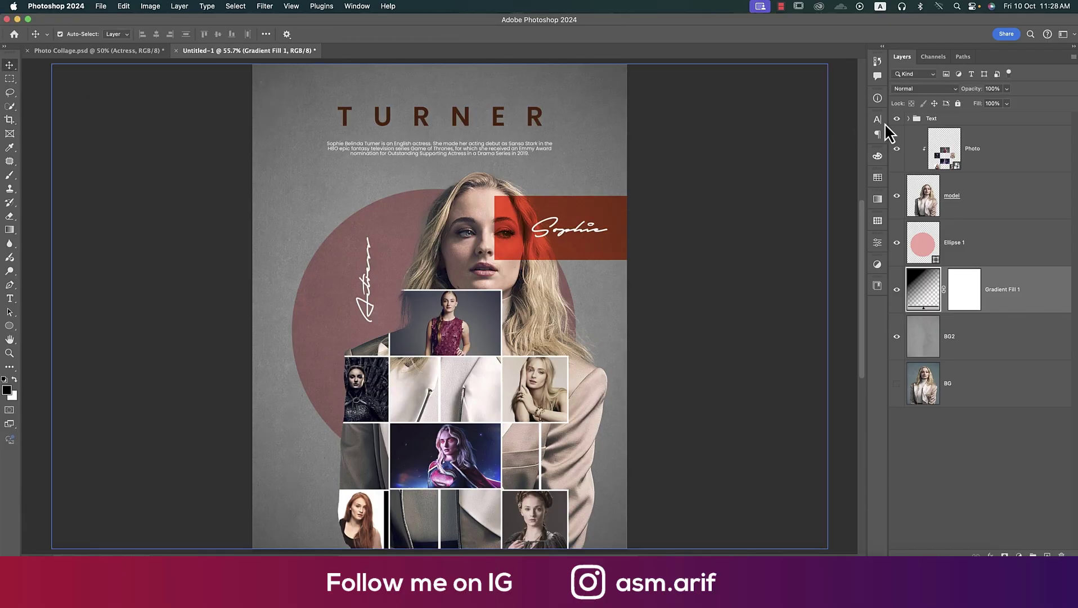
left_click(992, 137)
left_click(971, 120)
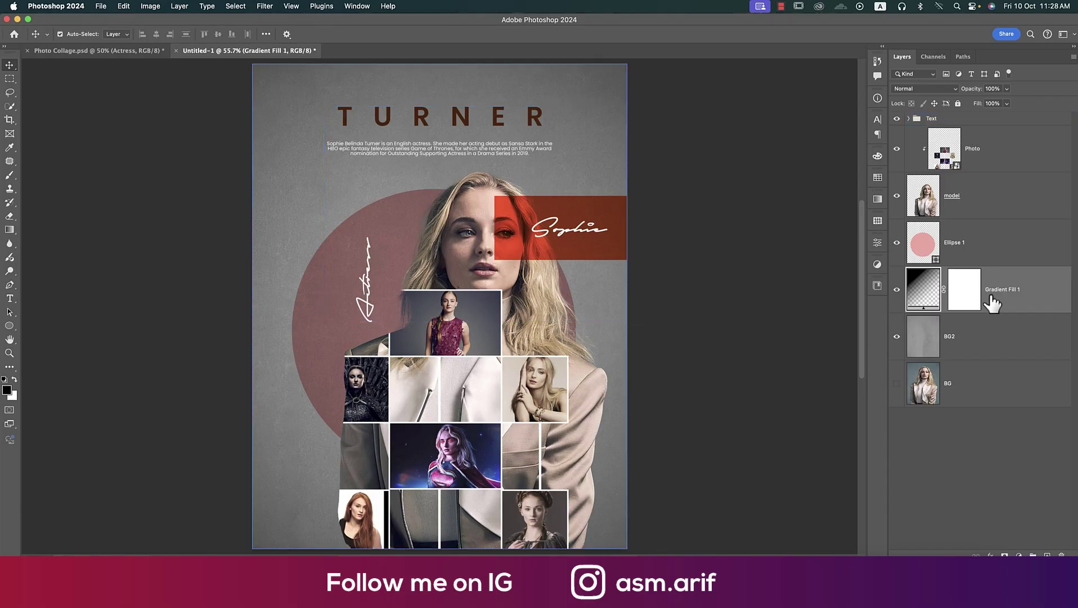
Add a Levels adjustment layer above Ellipse 1
left_click(991, 195)
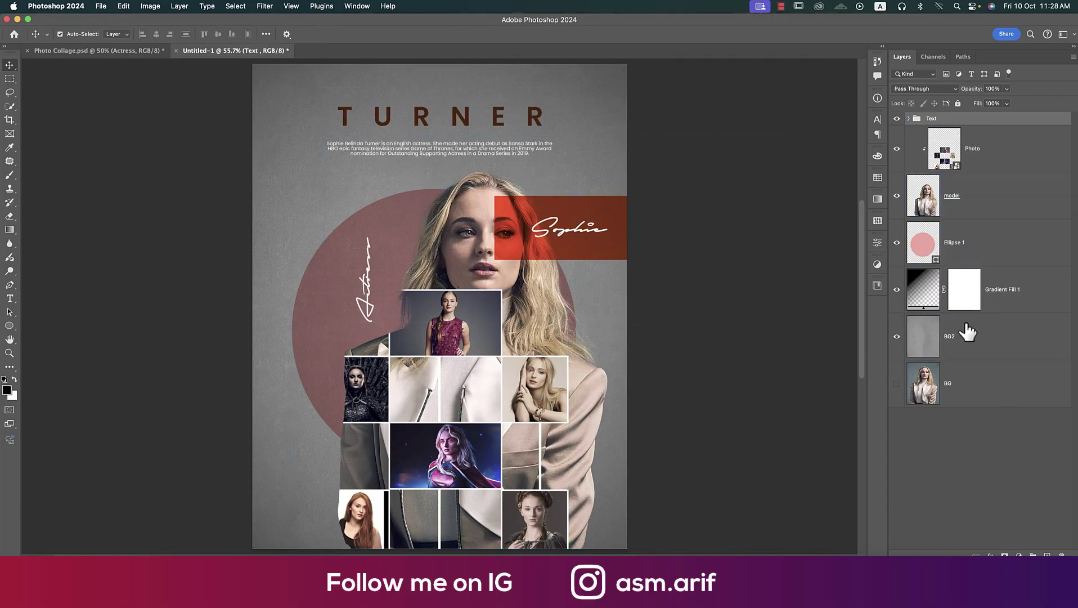
left_click(910, 164)
left_click(968, 242)
left_click(1002, 457)
left_click(1019, 555)
left_click(1023, 431)
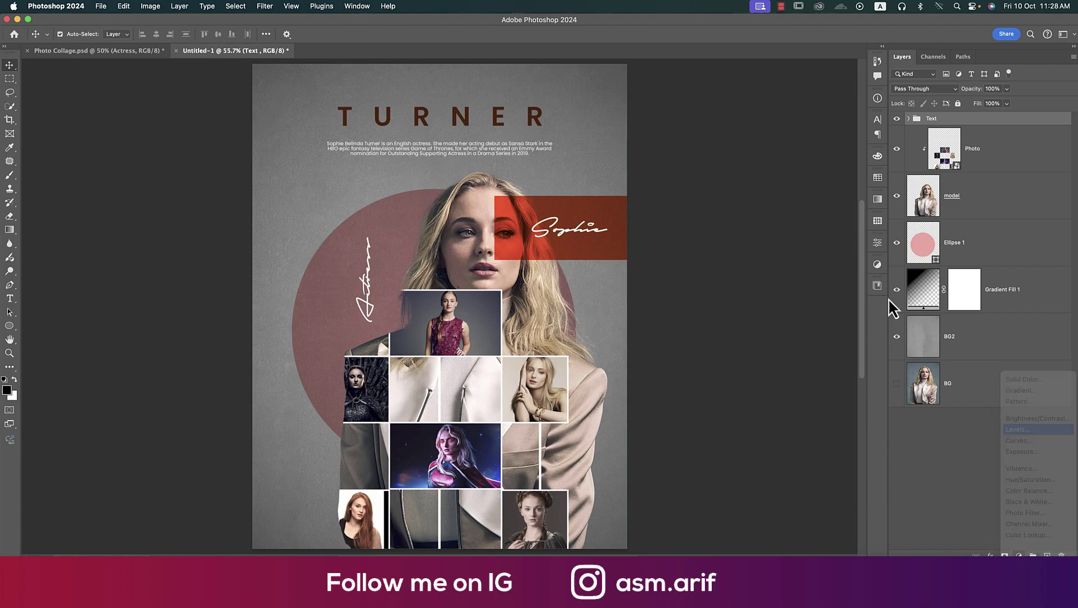
Tweak the Levels Red-channel midtones and close the Levels settings
left_click(774, 292)
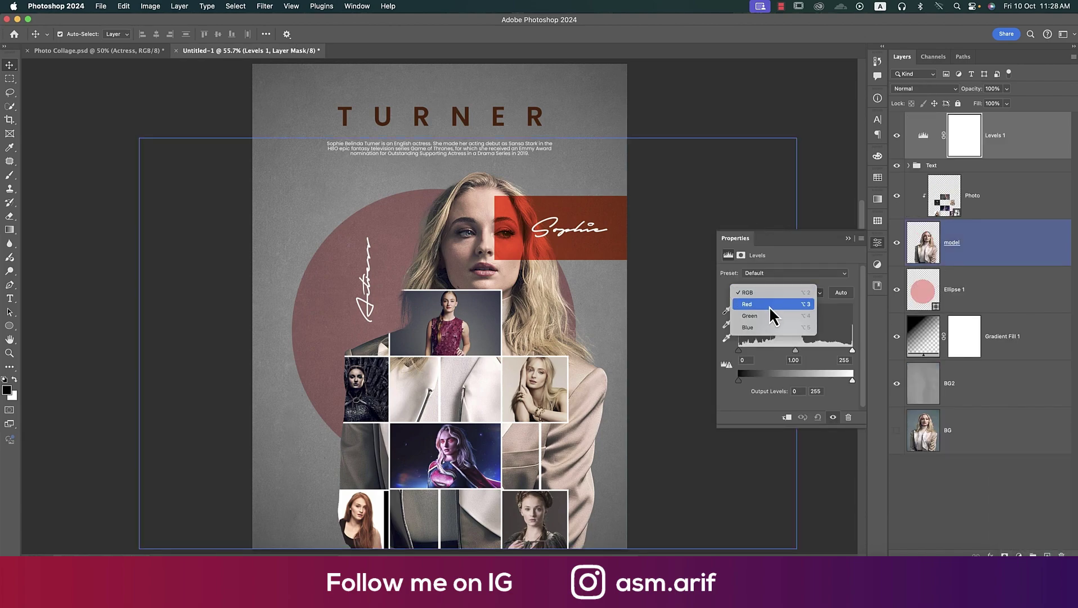
left_click(770, 305)
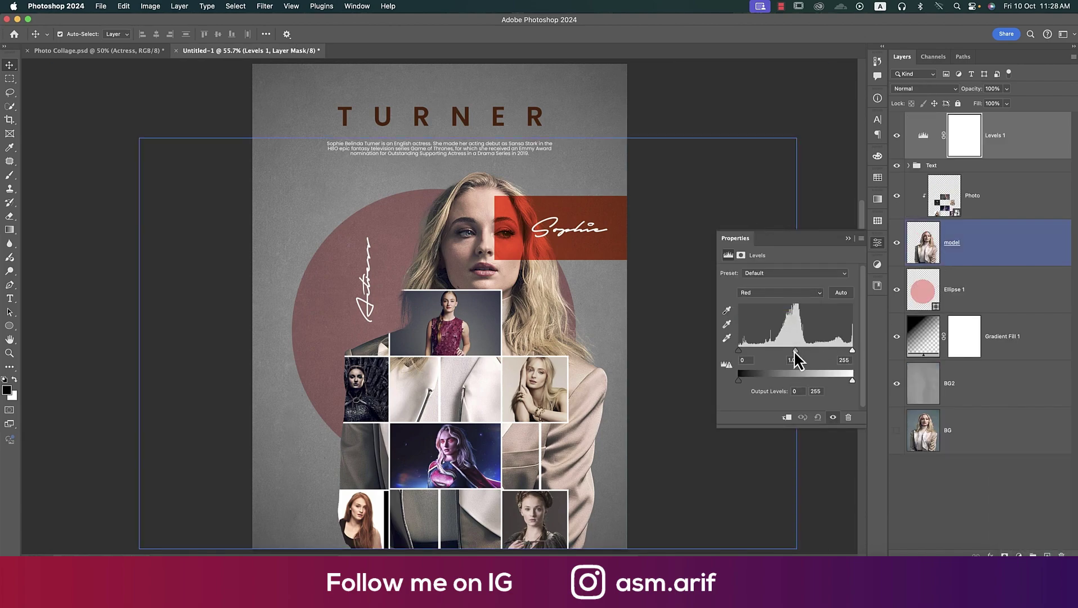
left_click(796, 351)
left_click(1015, 135)
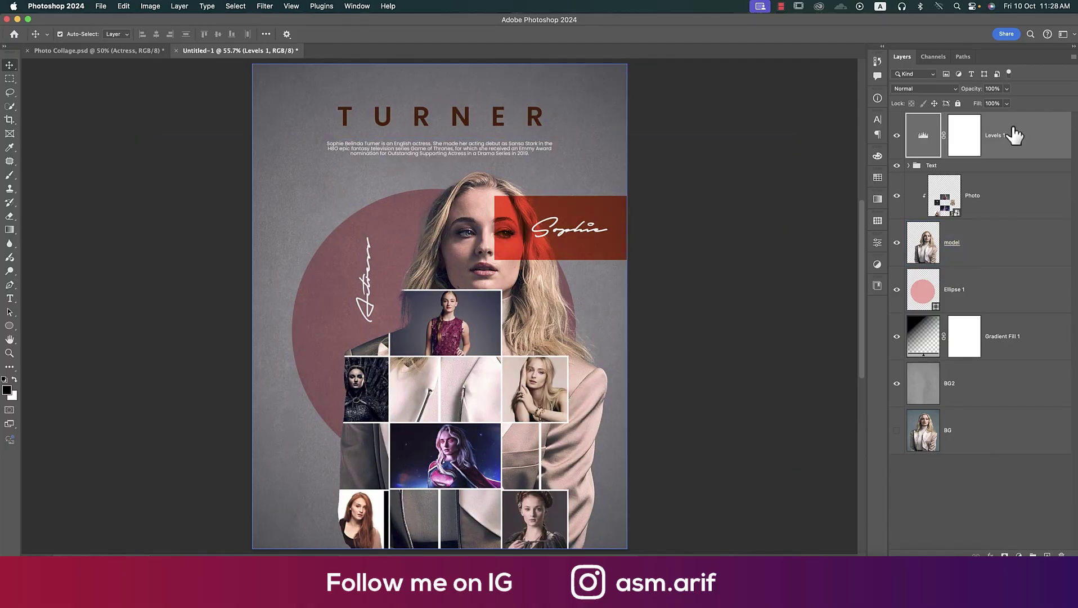
left_click(1018, 554)
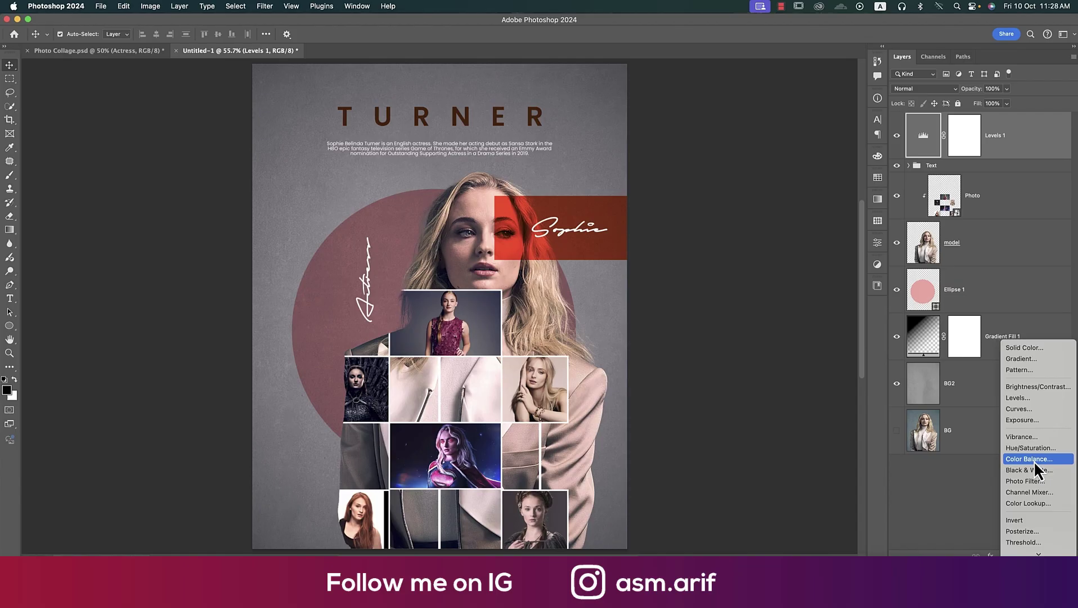
Add Color Balance with Highlights shifted to -13 Cyan/Red and +5 Yellow/Blue
left_click(1034, 460)
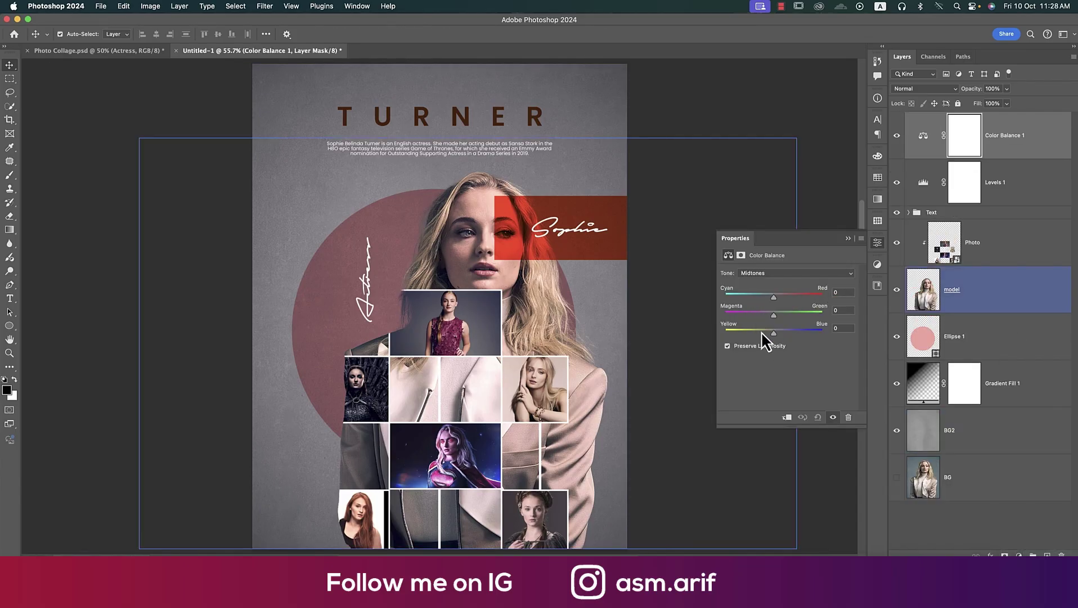
left_click(766, 274)
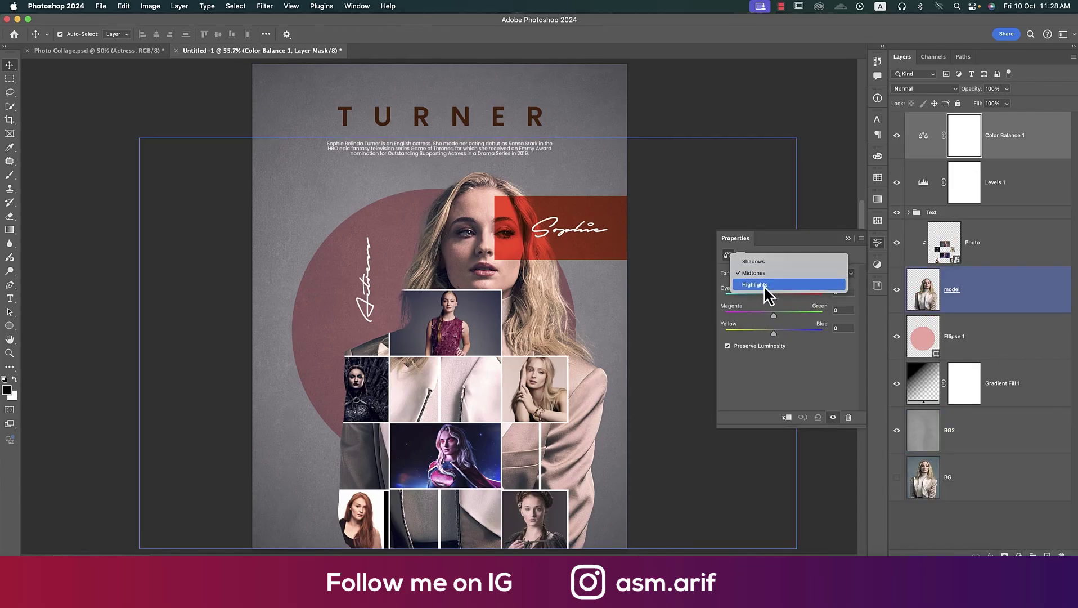
left_click(766, 285)
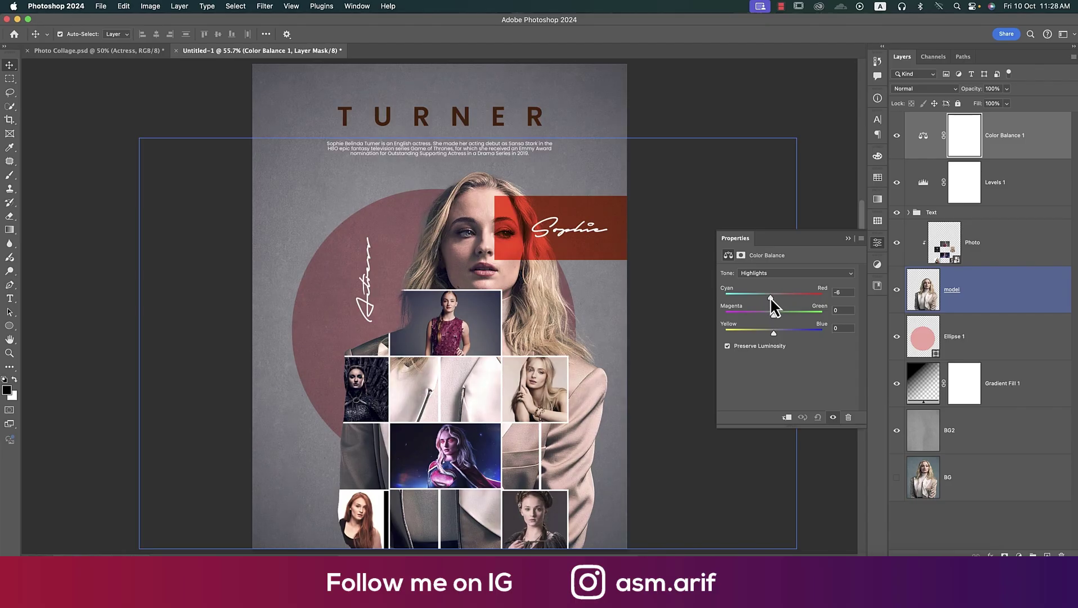
left_click_drag(770, 297, 768, 297)
left_click_drag(777, 334, 777, 334)
left_click(847, 238)
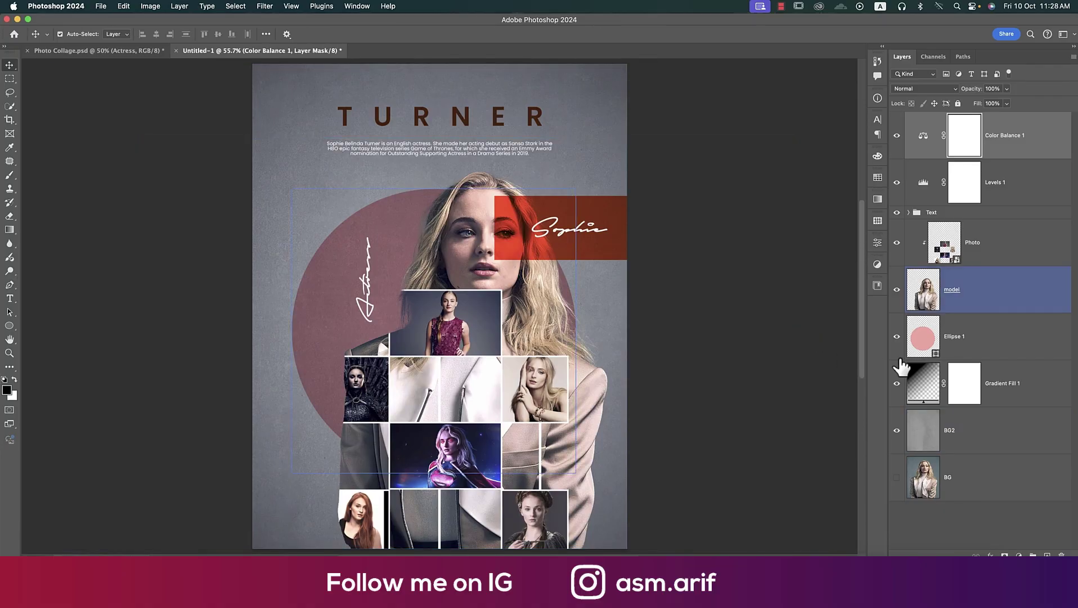
left_click(907, 287)
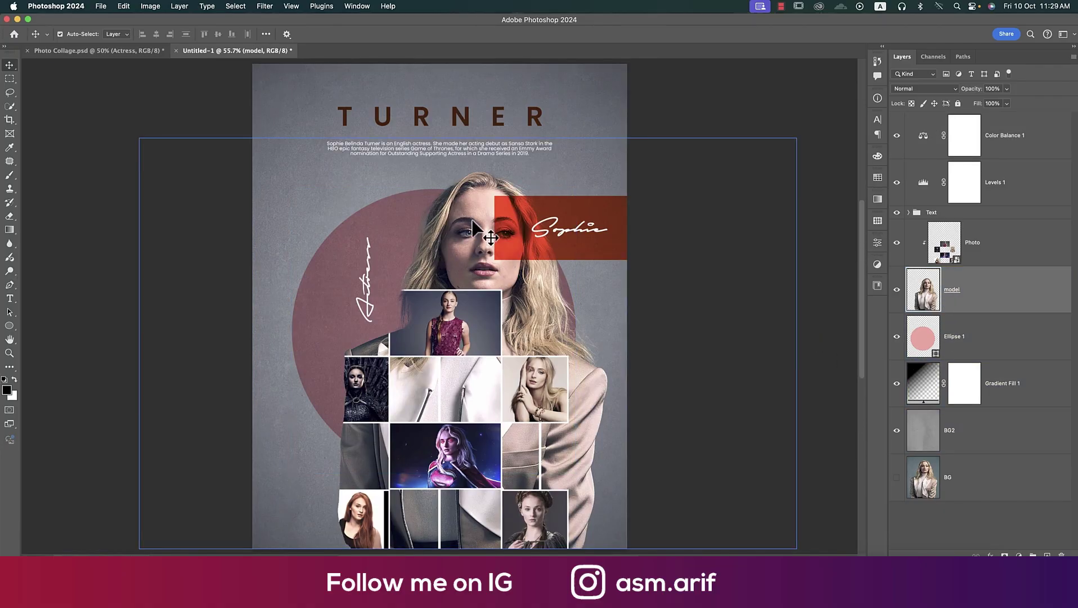
Run Camera Raw on the model layer with Exposure +0.35, Saturation -34, Reds saturation +82
left_click(331, 179)
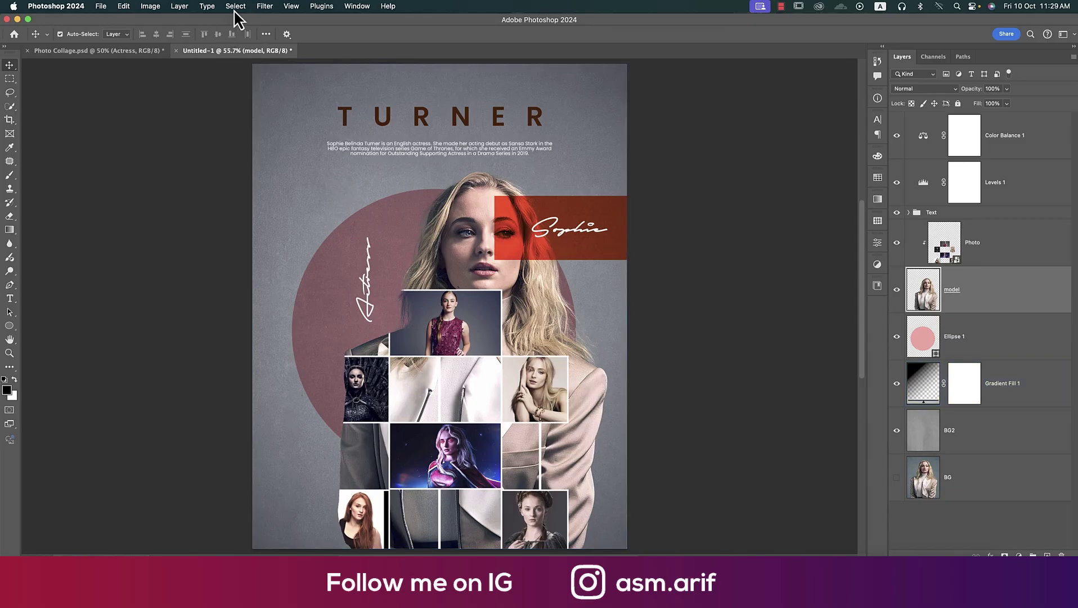
left_click(265, 7)
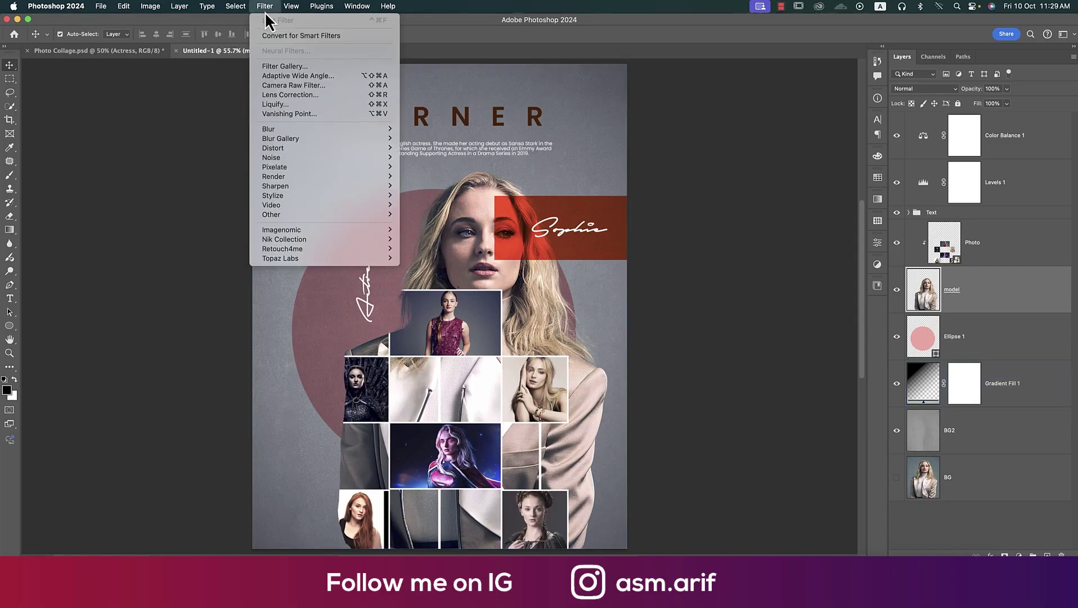
left_click(305, 86)
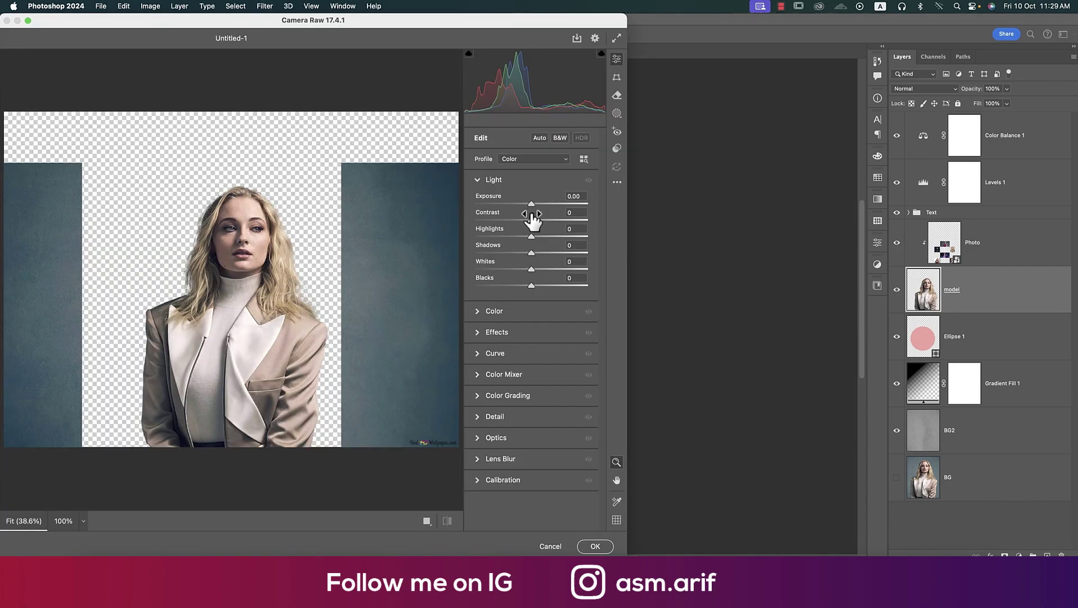
left_click_drag(531, 203, 535, 204)
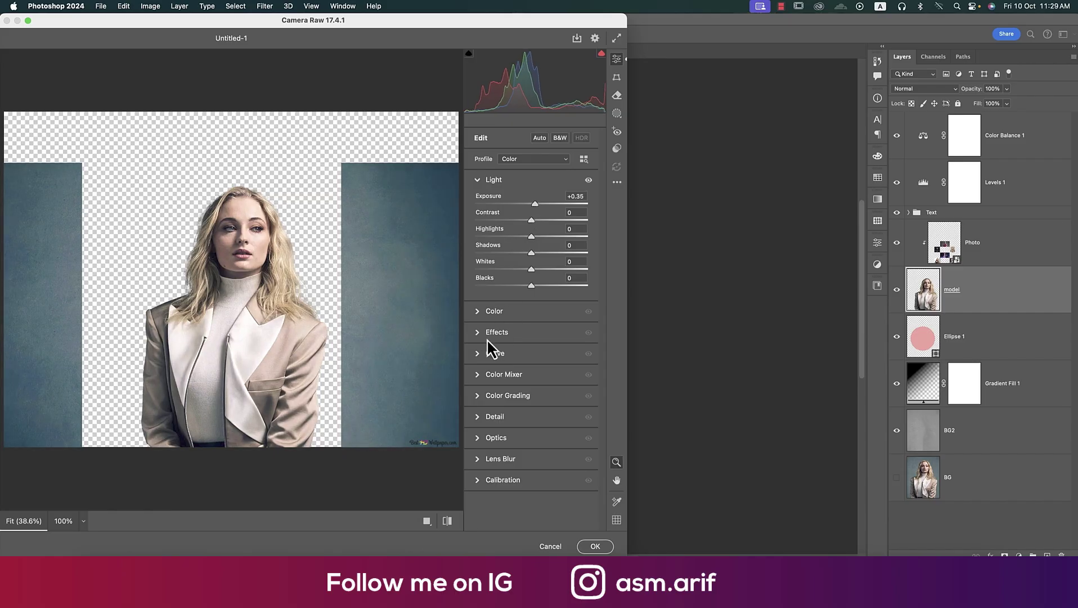
left_click(481, 313)
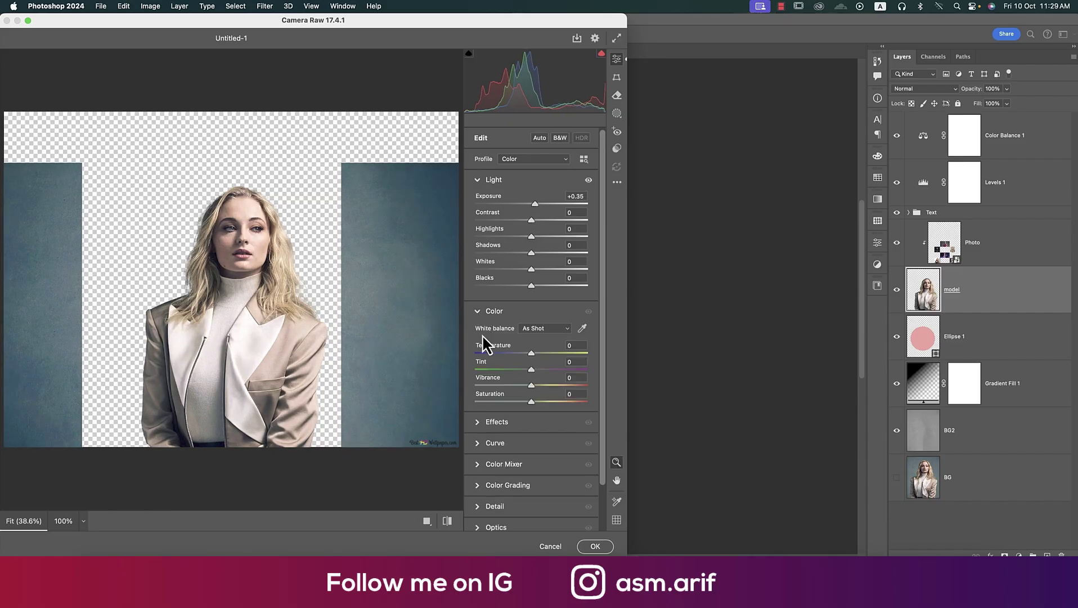
left_click_drag(528, 402, 510, 401)
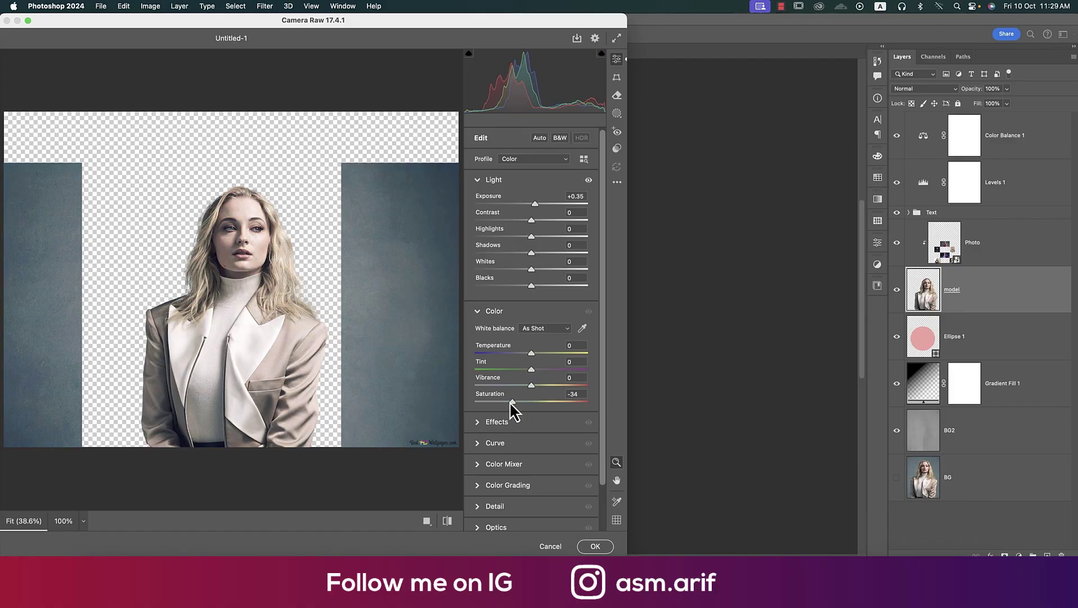
left_click(481, 465)
left_click(509, 283)
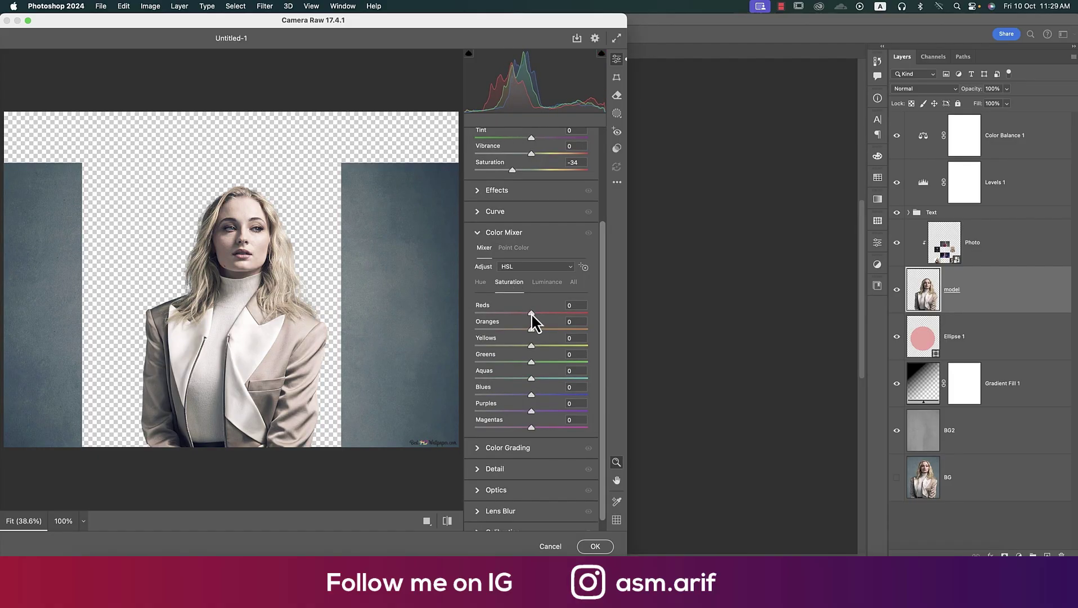
left_click_drag(577, 313, 577, 314)
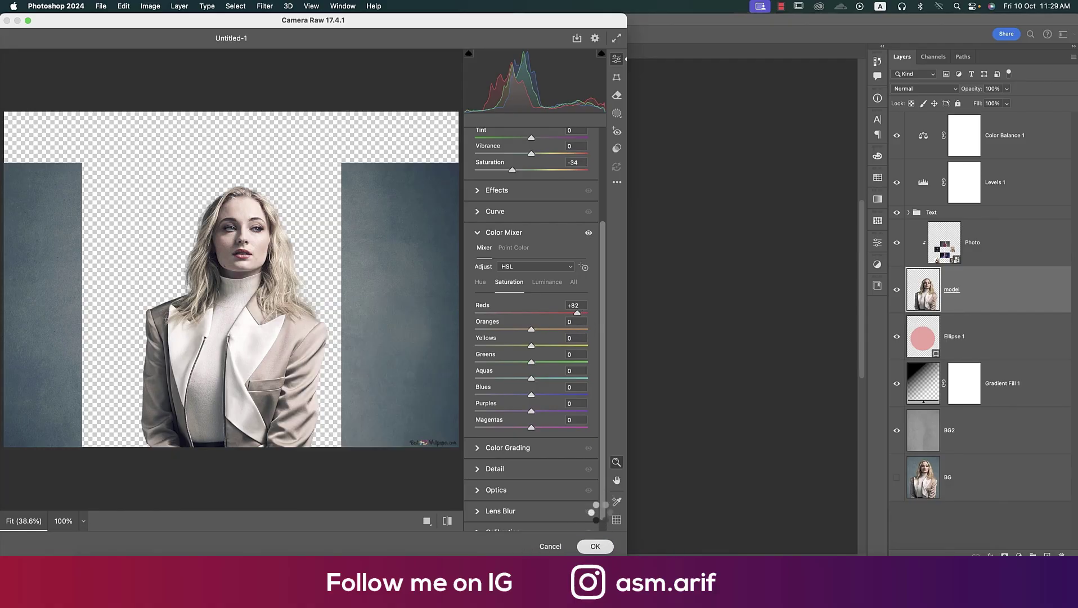
left_click(595, 546)
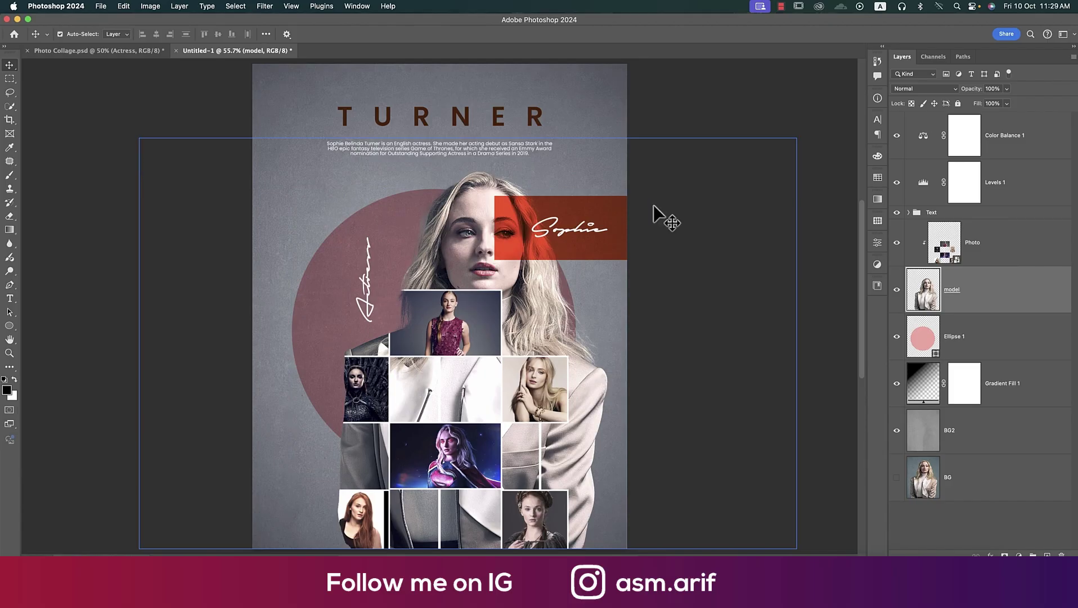
Save the untitled poster as the tutorial PSD file
key("super+s")
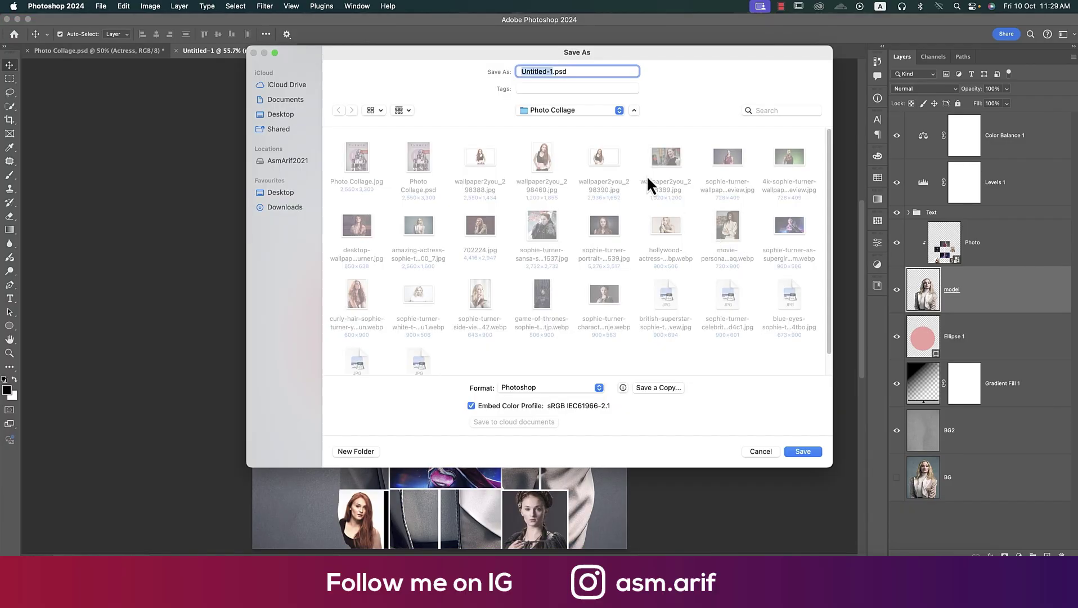
type("Actress")
key("Return")
key("Return")
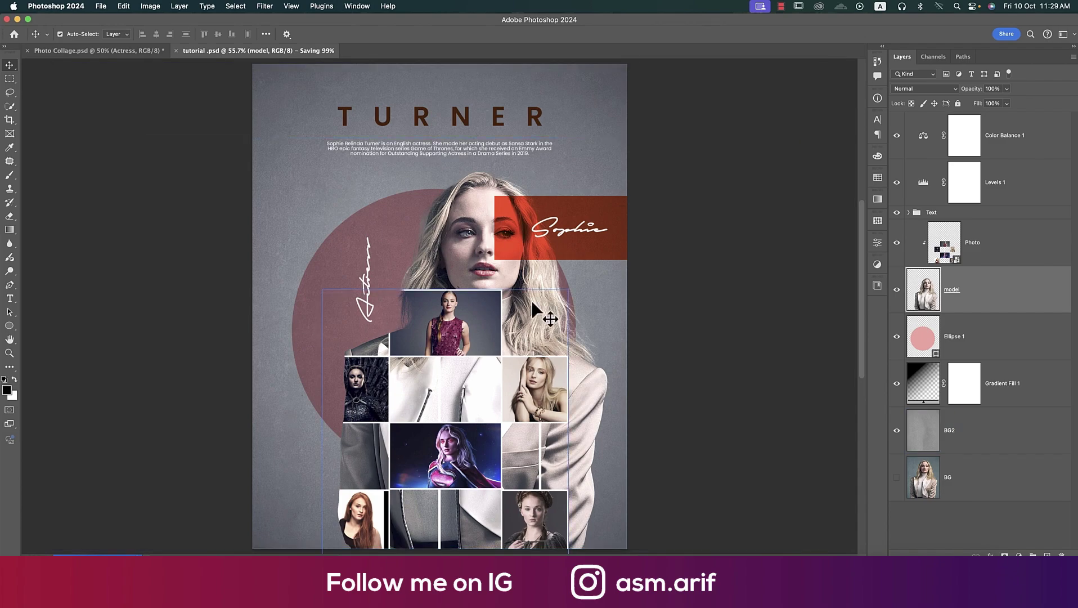
key("Return")
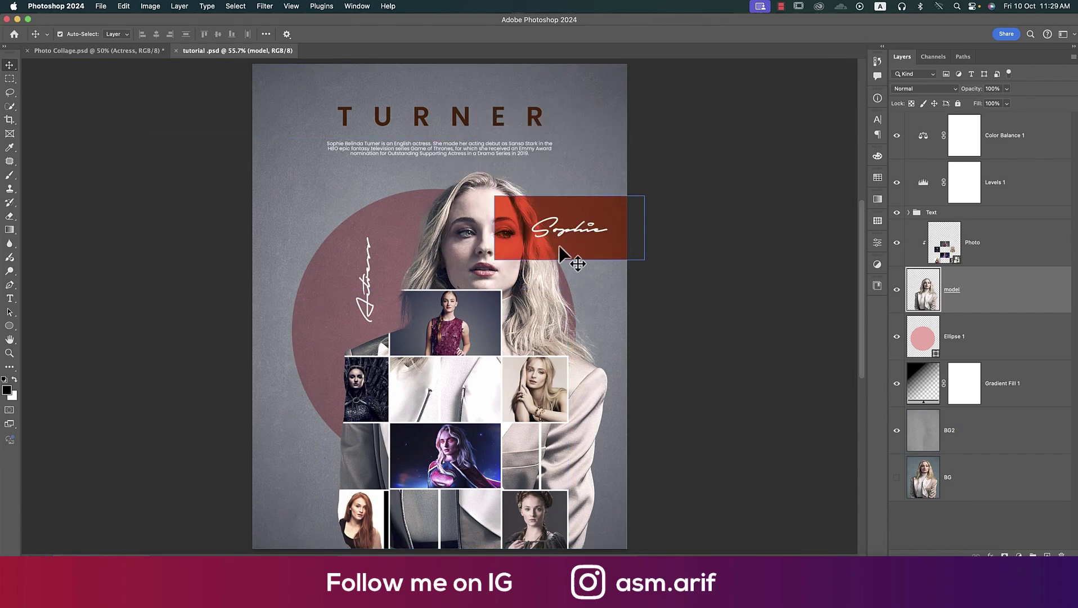
Save a JPEG copy of the poster under the tutorial name with a .jpg extension
key("super+shift+s")
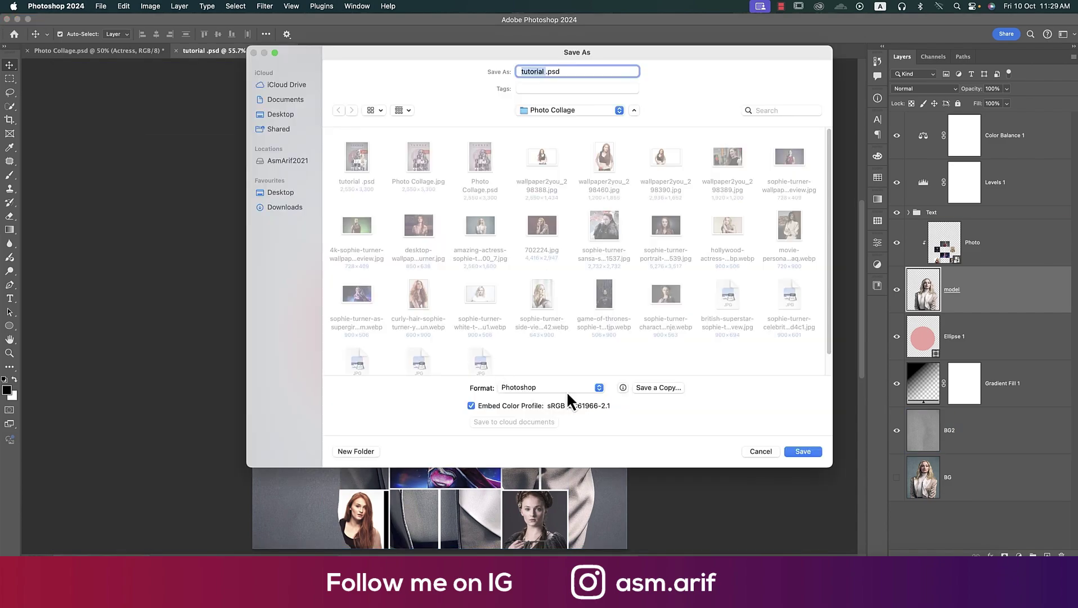
left_click(656, 388)
left_click(509, 345)
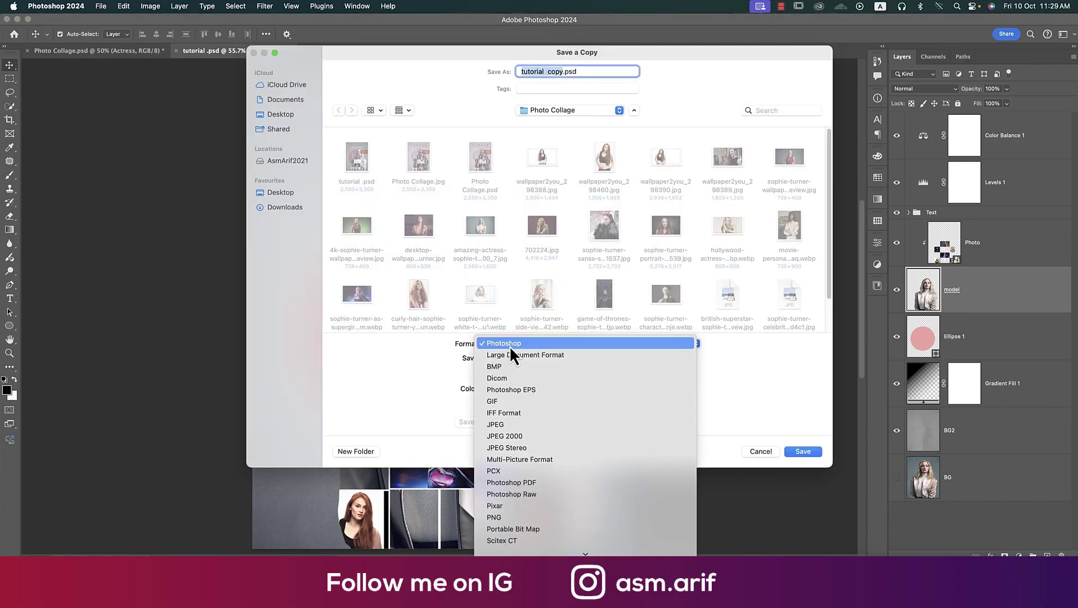
left_click(508, 424)
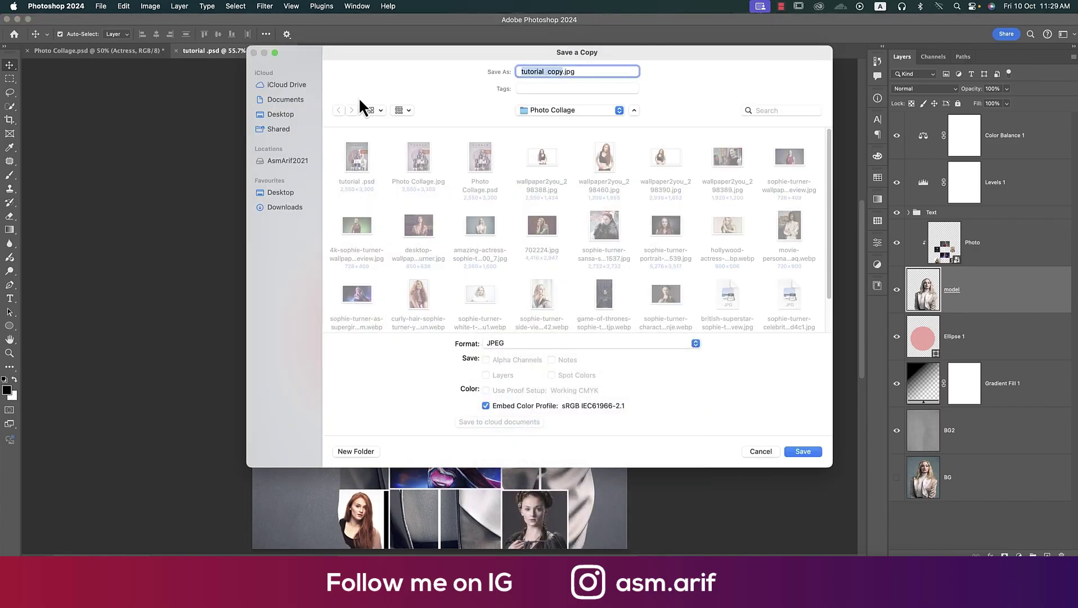
left_click(353, 177)
left_click(802, 451)
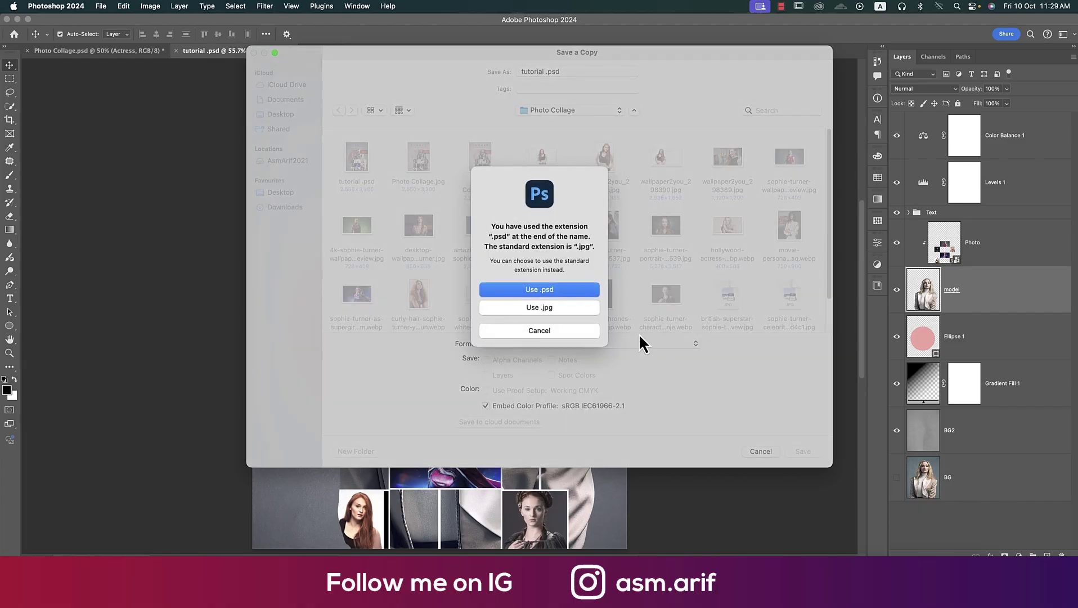
left_click(587, 309)
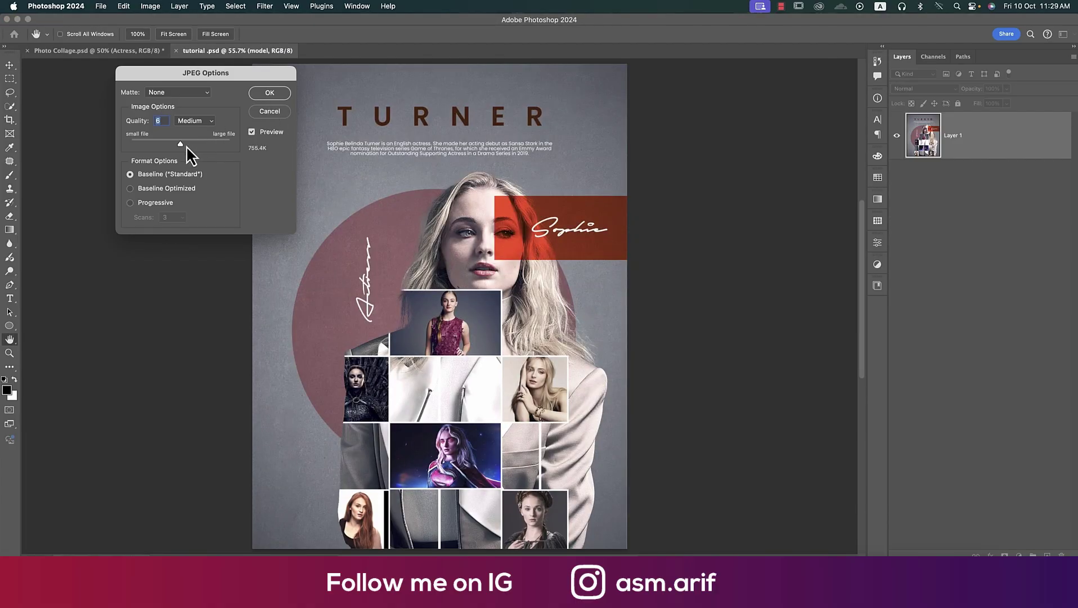
Raise the JPEG quality to 8 (High), about 997.4K, and confirm the export
left_click_drag(180, 144, 193, 145)
left_click_drag(194, 147, 199, 145)
left_click(269, 92)
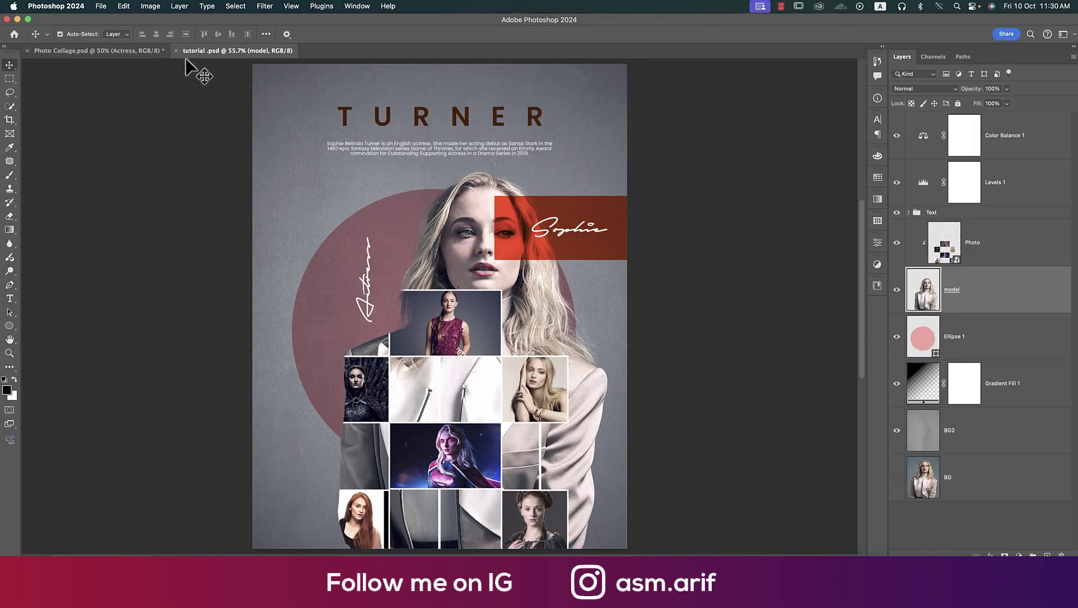